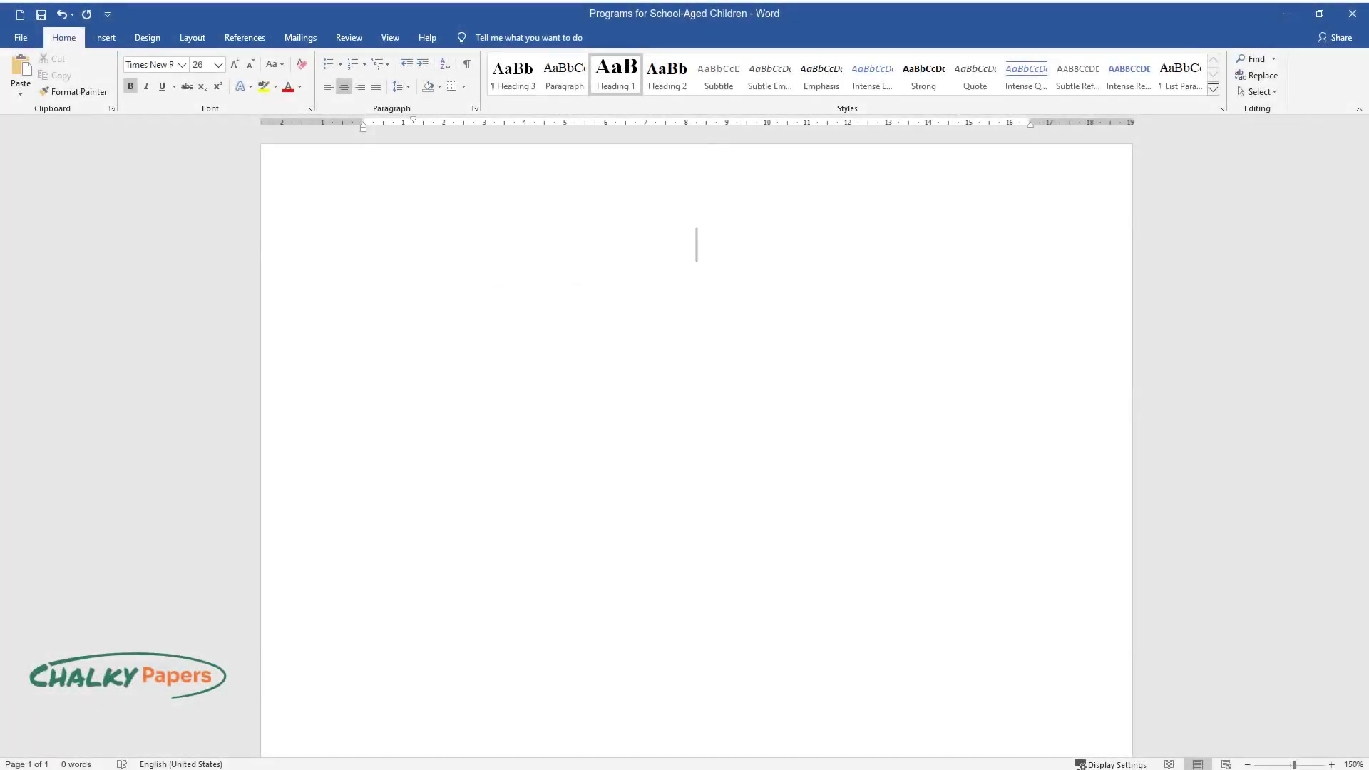
Type the title 'Programs for School-Aged Children' as a centred, bold Heading 1 line
text(Programs for)
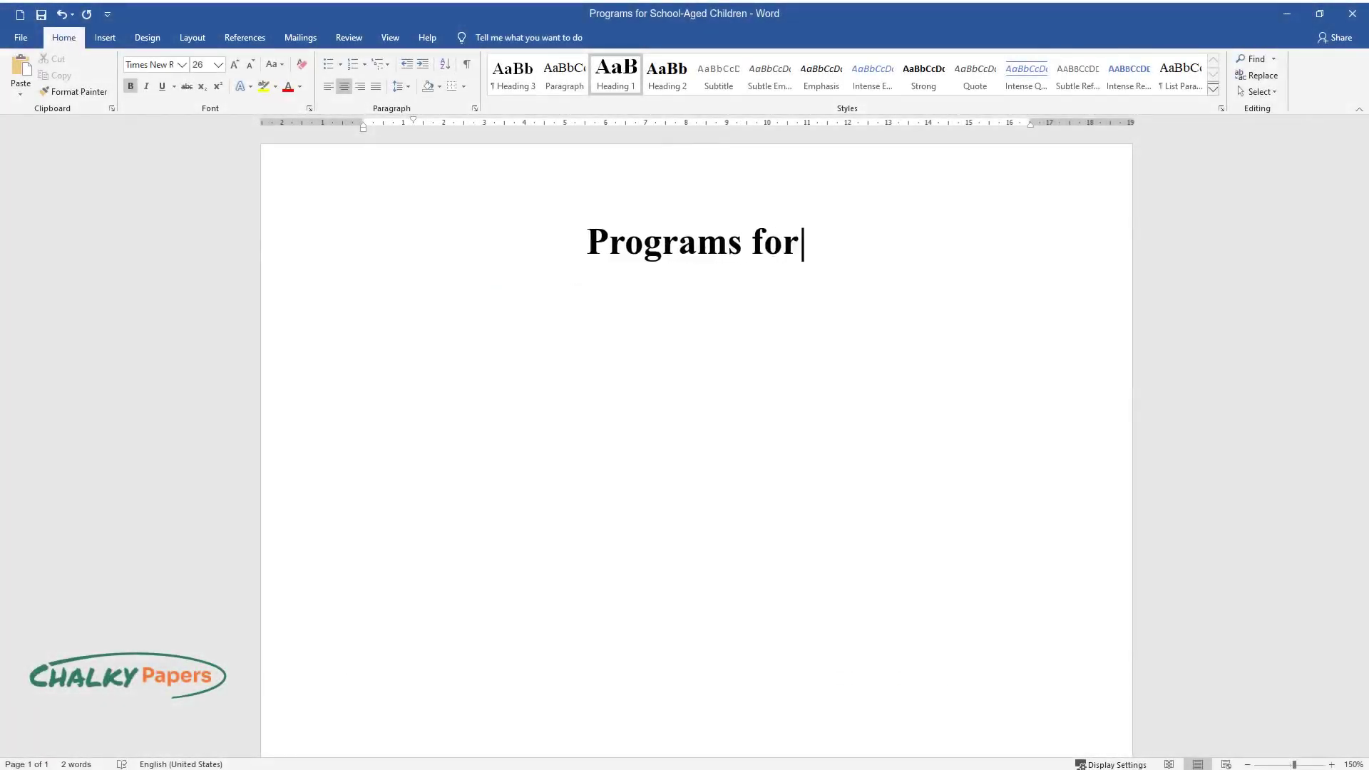
text( School-Aged Children)
Write the introductory paragraph on leaving children home alone, then start a Heading 2 line
key(Return)
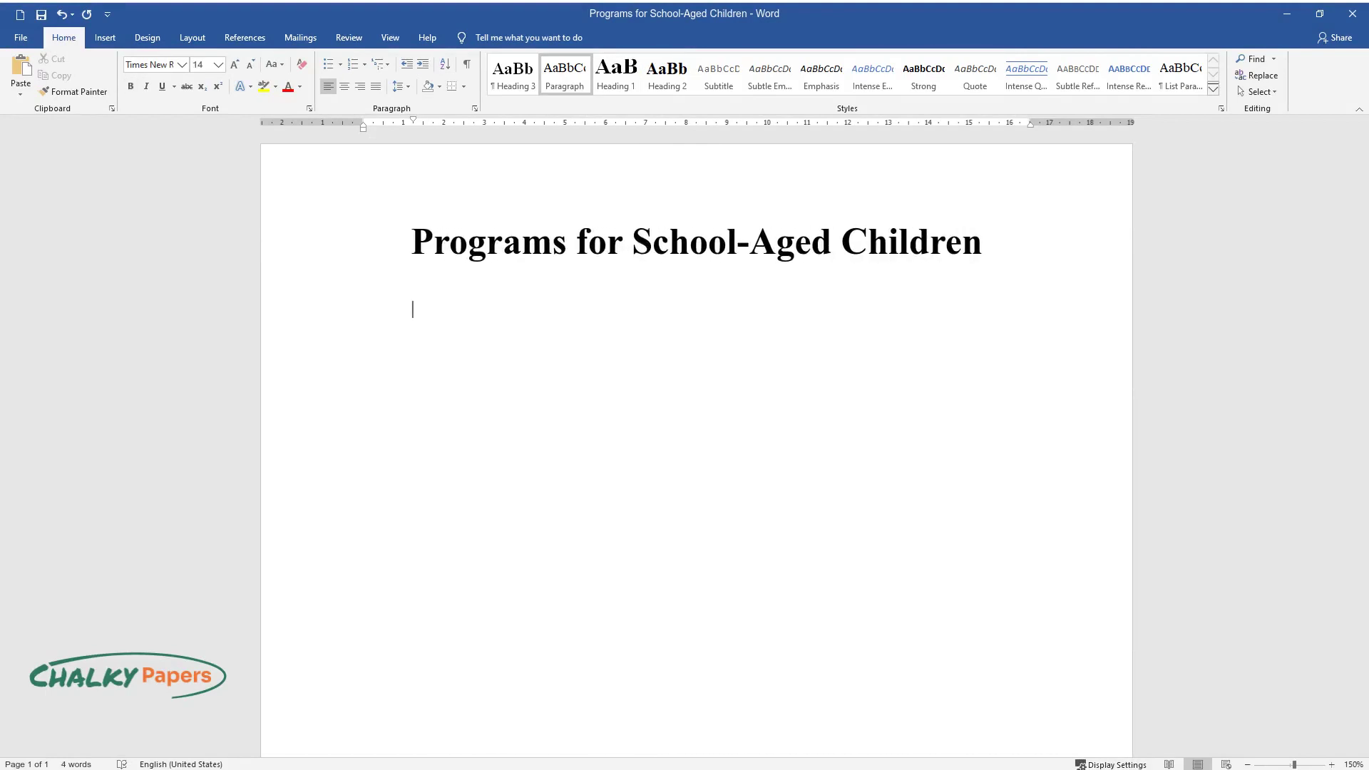
text(Leaving children home )
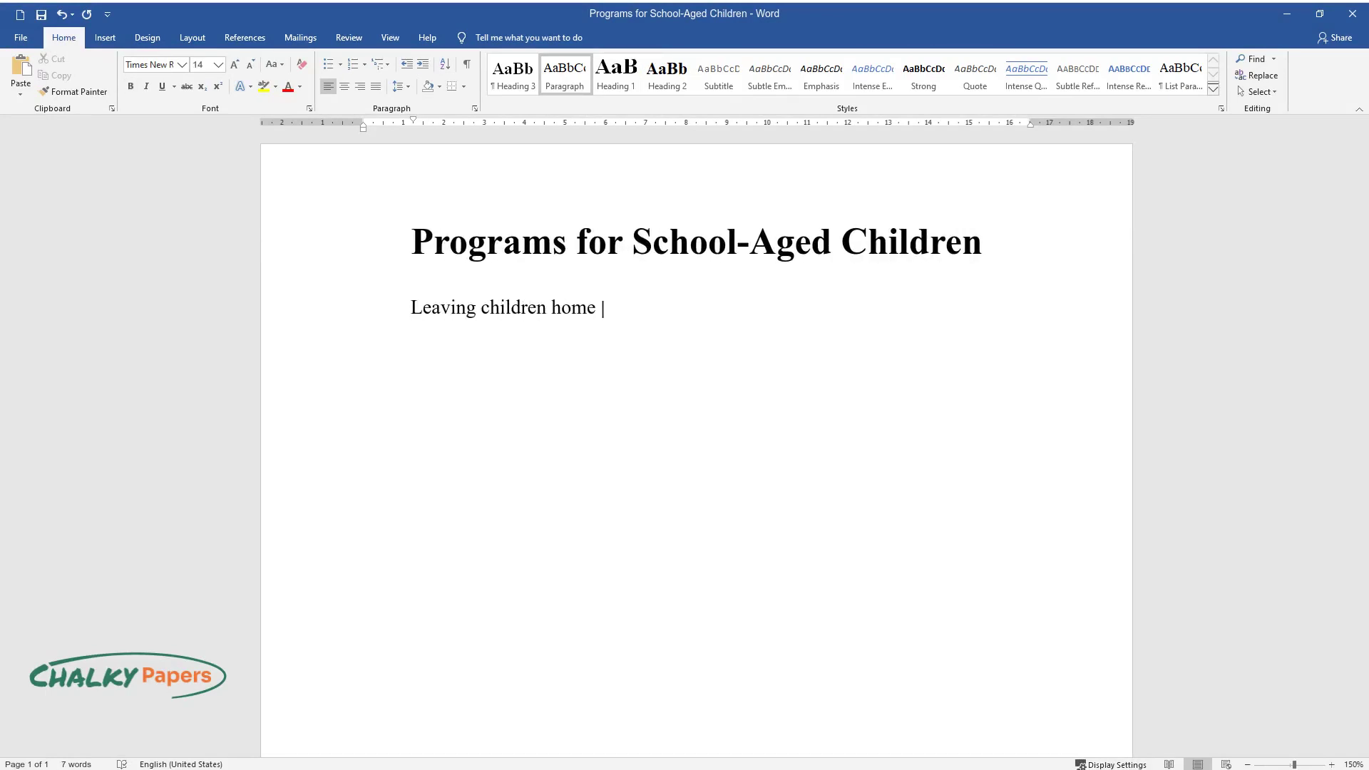
text(alone is often the only option fo)
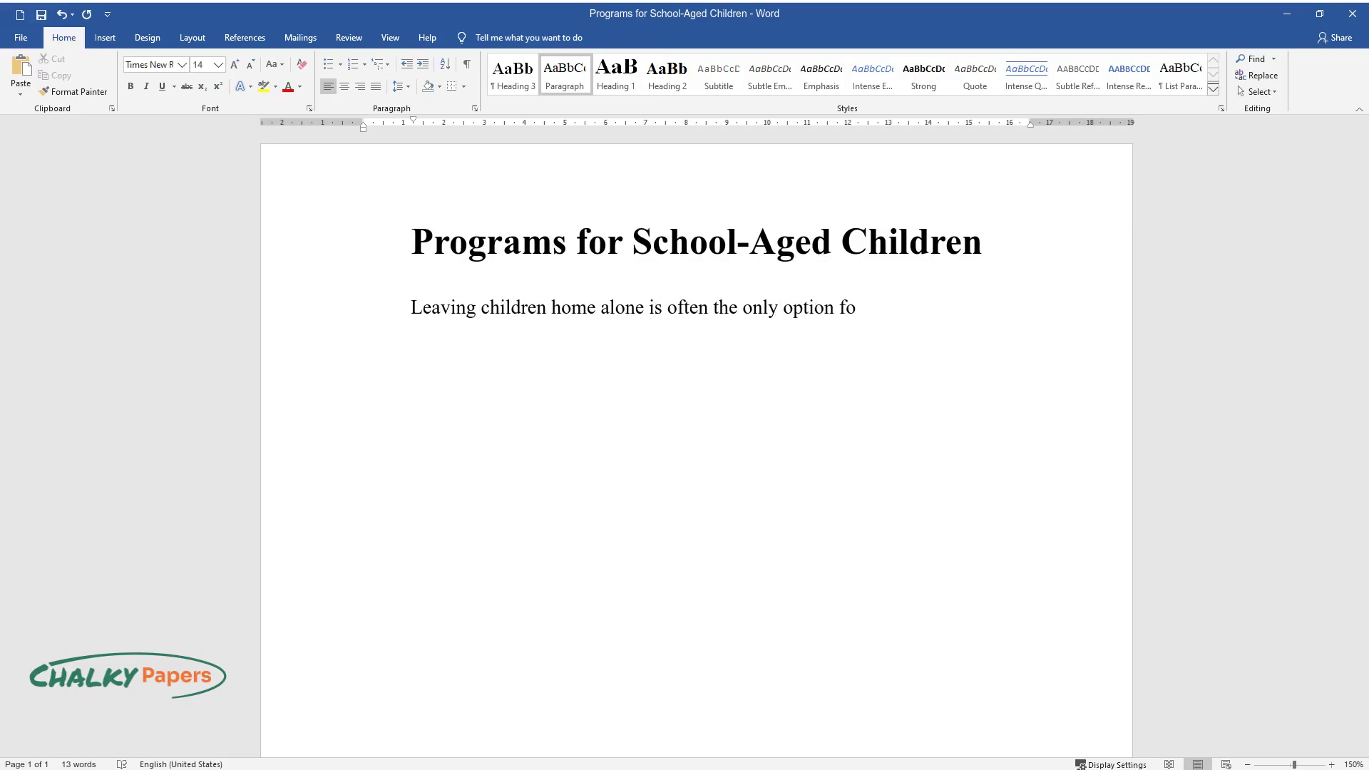
text(r parents who do not have the ability to assist them due)
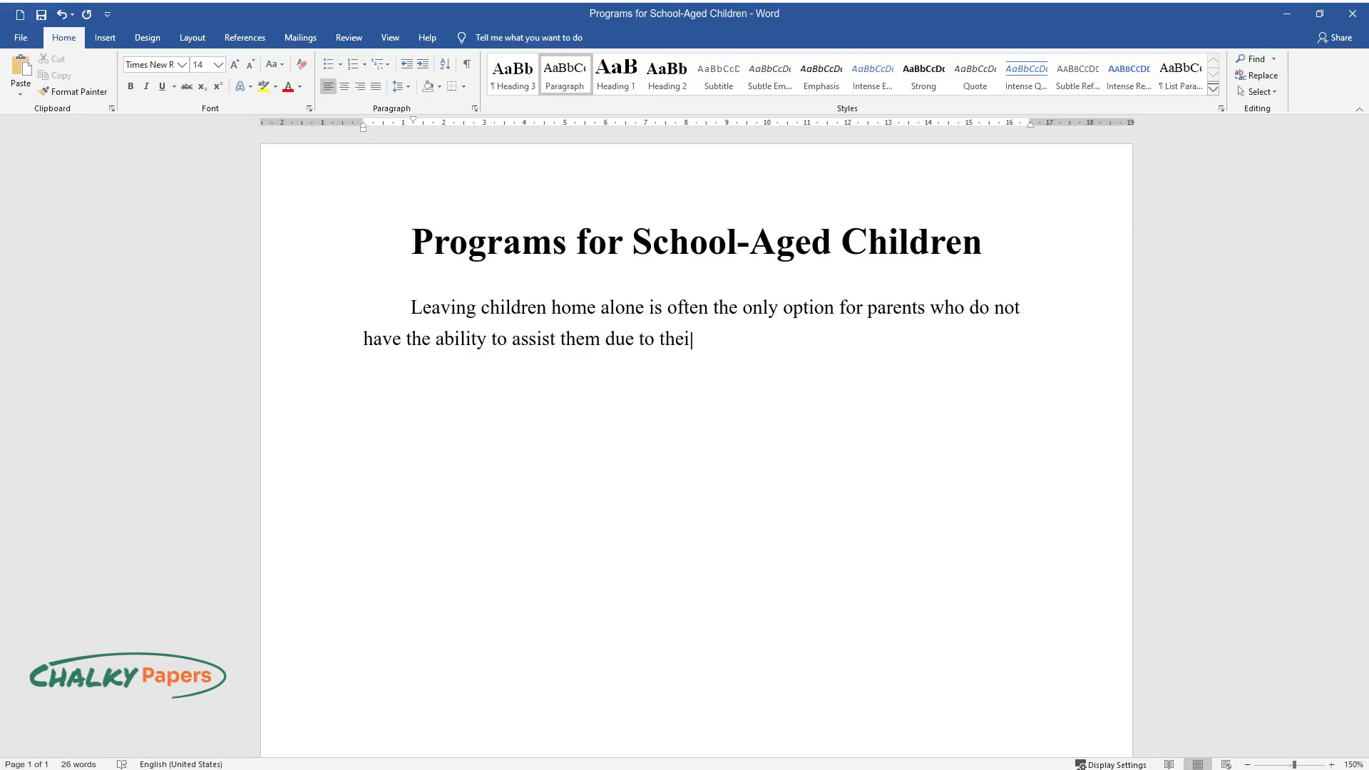
text( to their jobs, daily tasks, and other i)
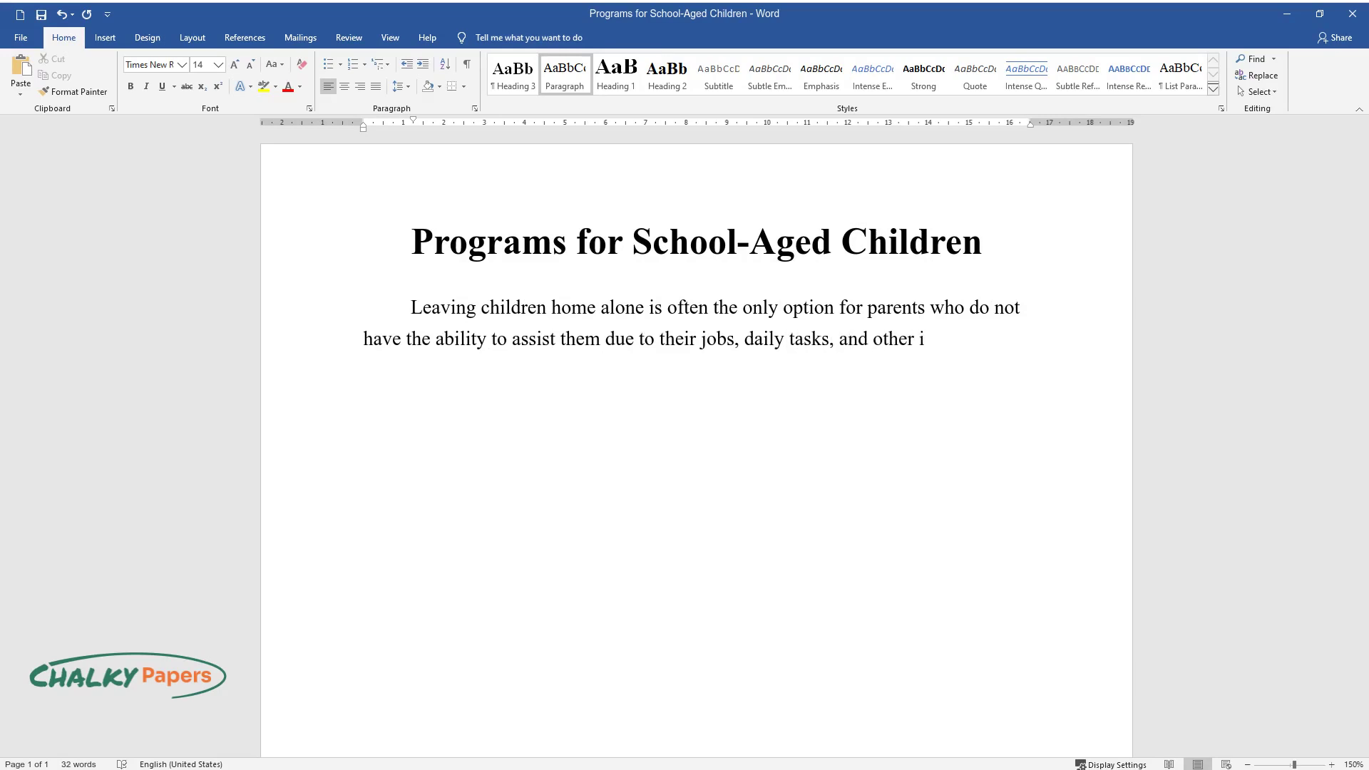
text(mportant activities. However, loc)
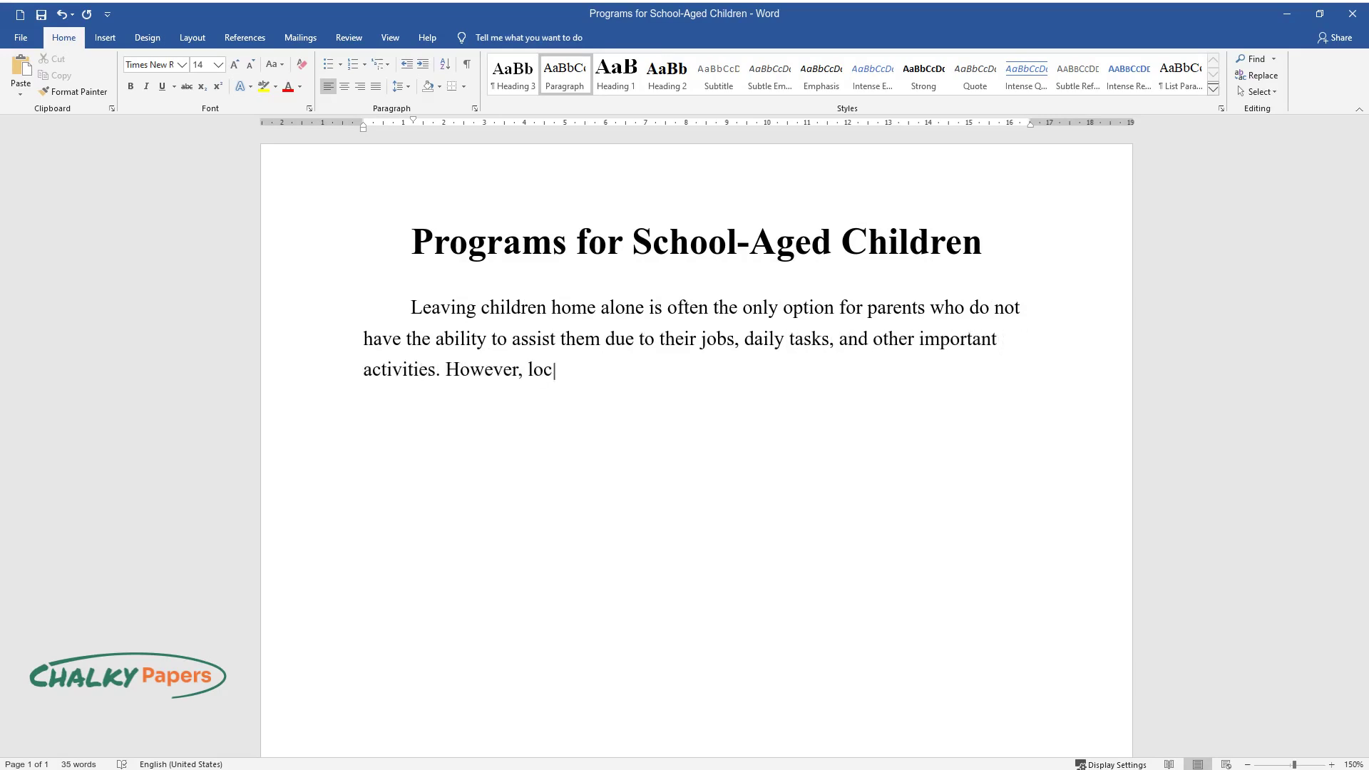
text(al organizations provide informa)
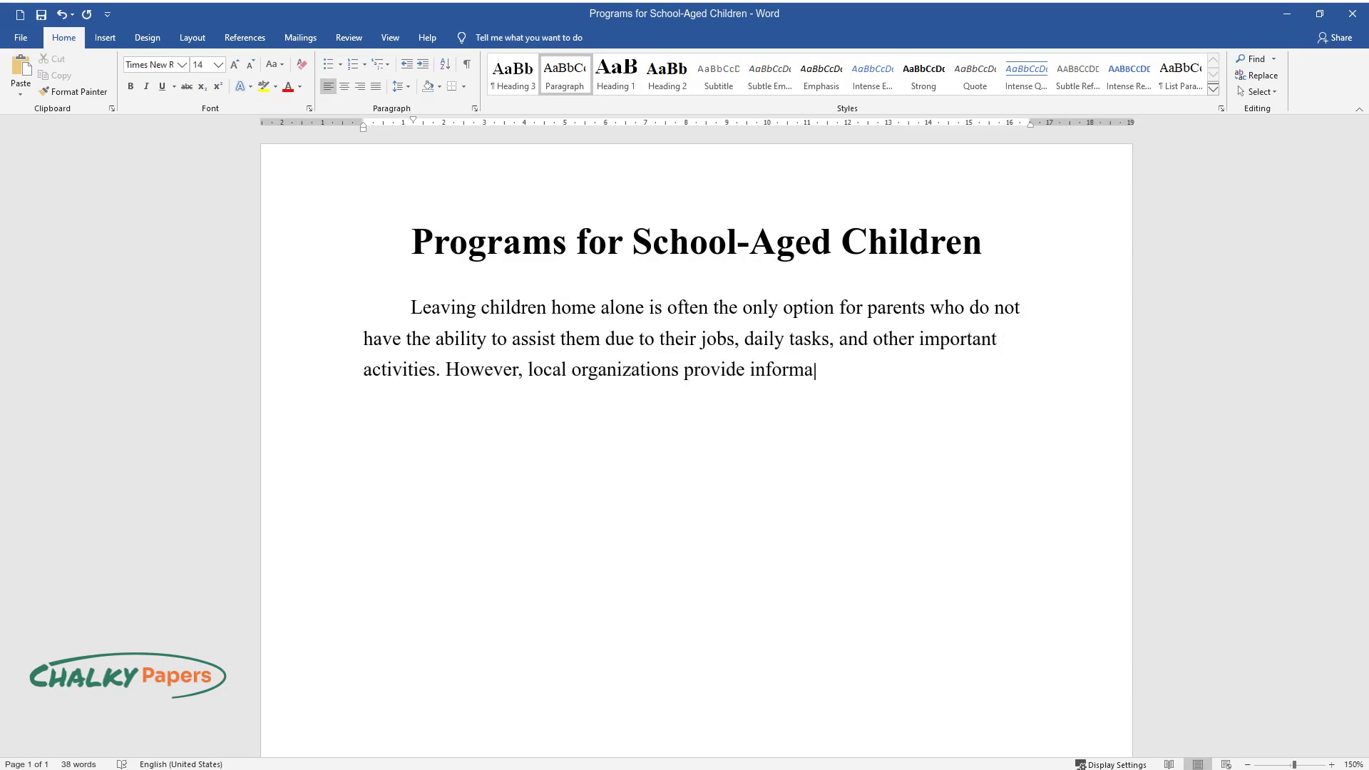
text(tion on how to approach the subj)
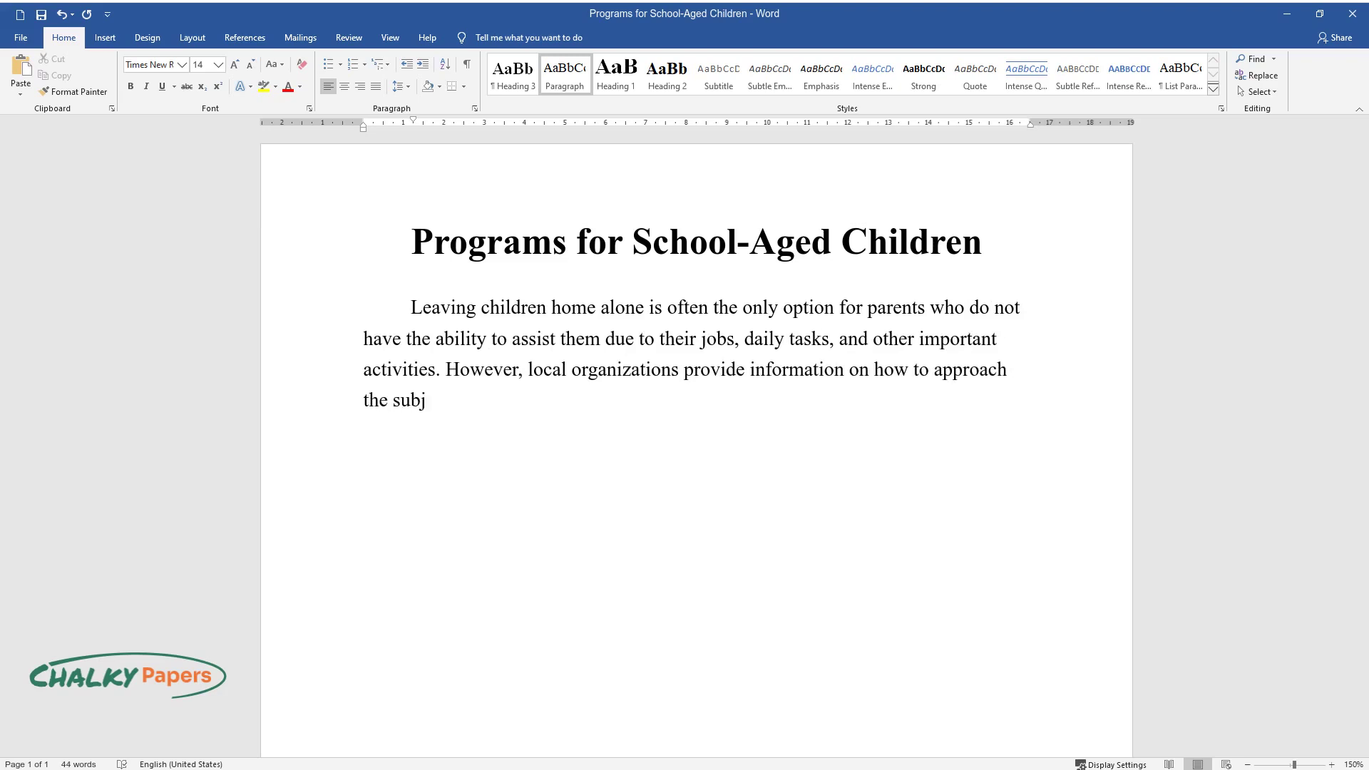
text(ect mindfully, access resources f)
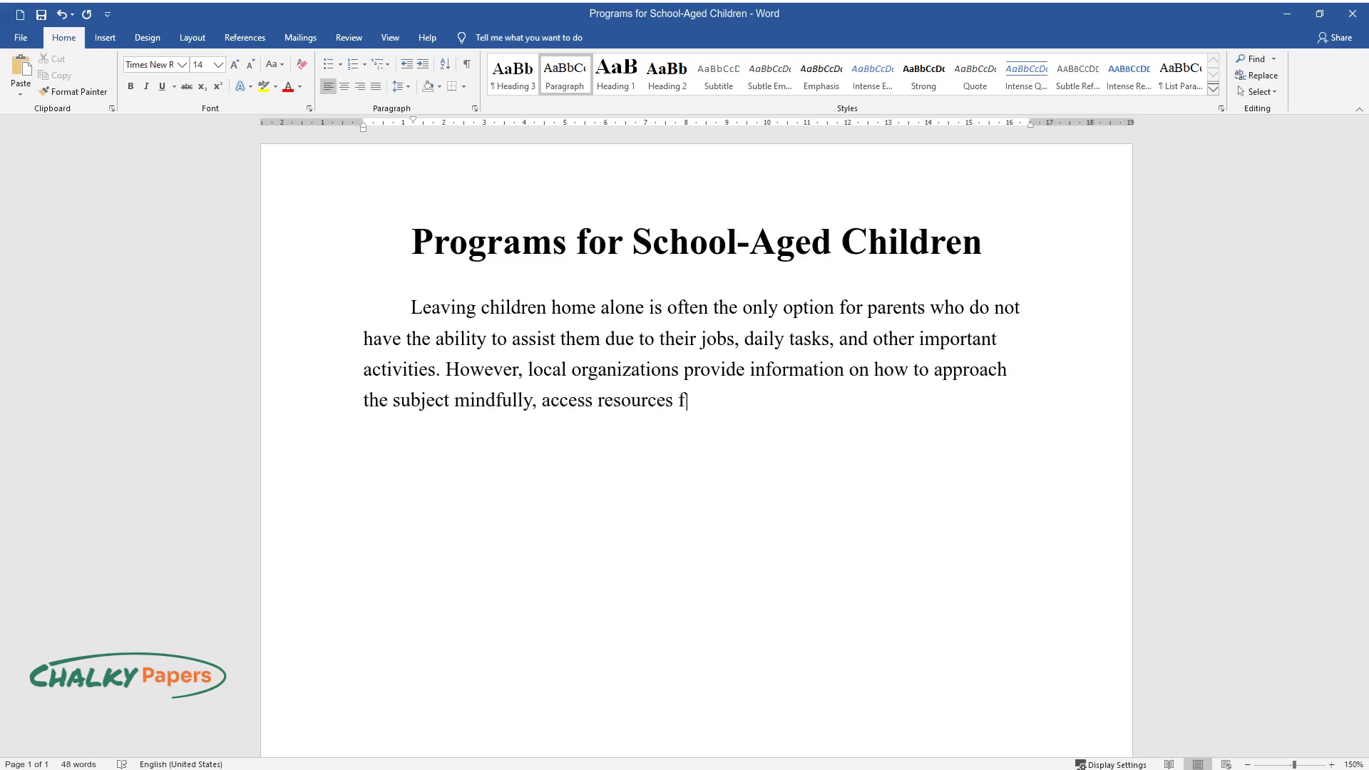
text(or assistance, or find solutions.)
key(Return)
key(ctrl+alt+2)
Add the 'Leaving Children Unattended' heading, its paragraph, and first bullet 'Parents ensuring safe conditions.'
text(Leaving Chi)
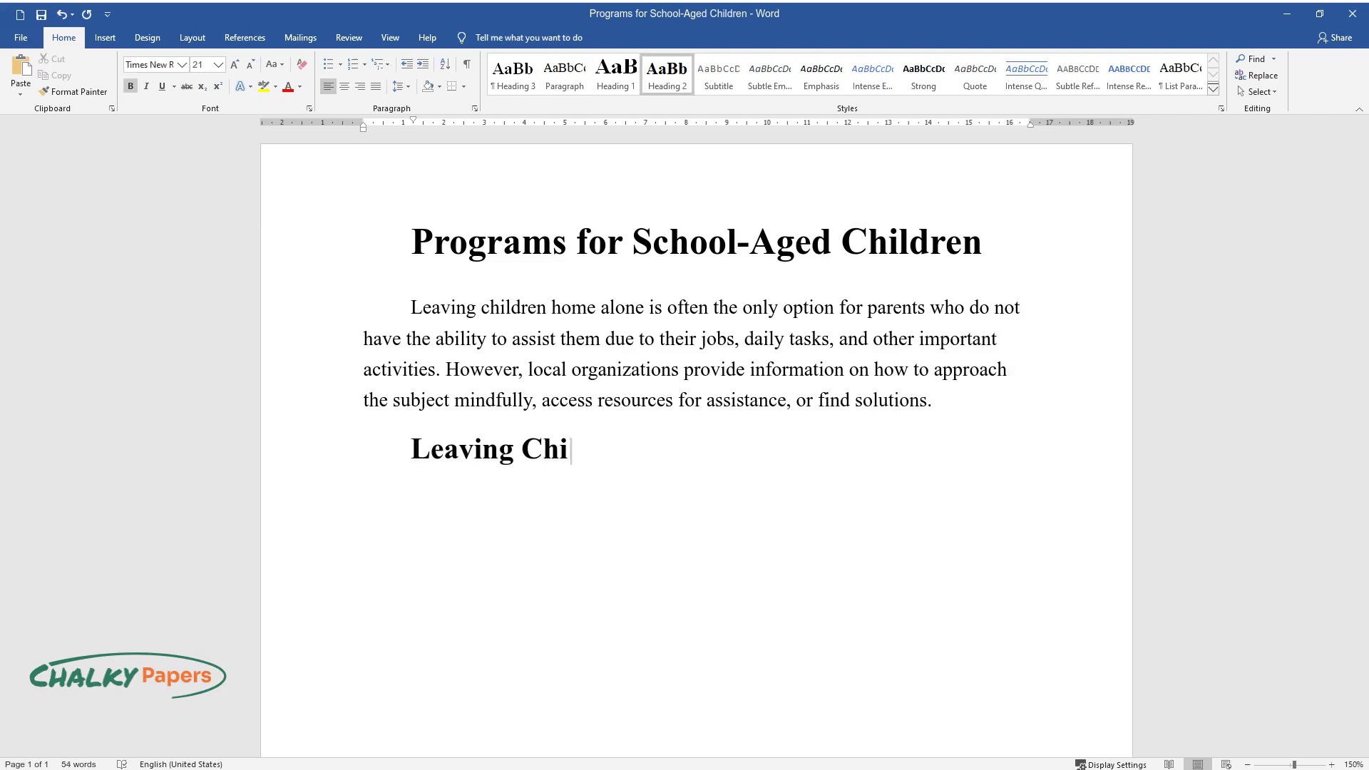
text(ldren Unattended)
key(Return)
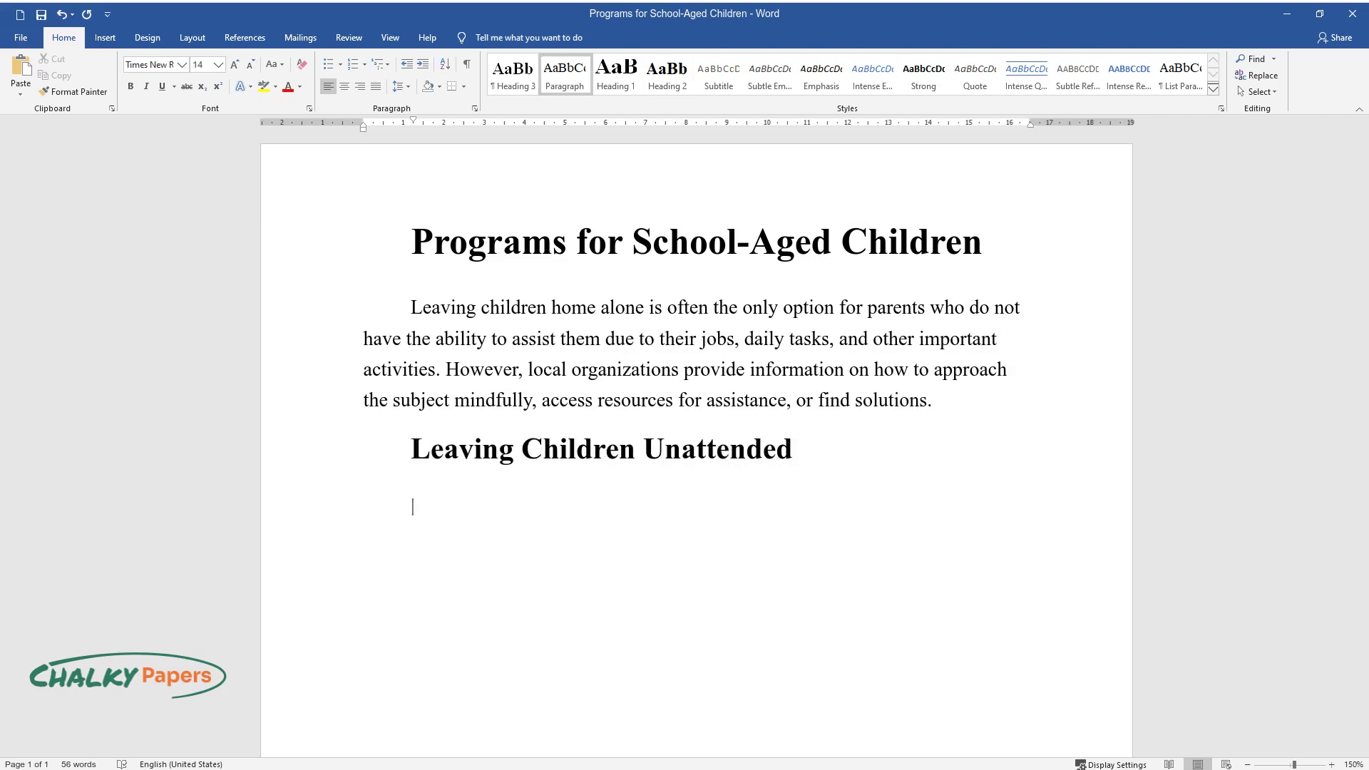
text(Parents and guardians)
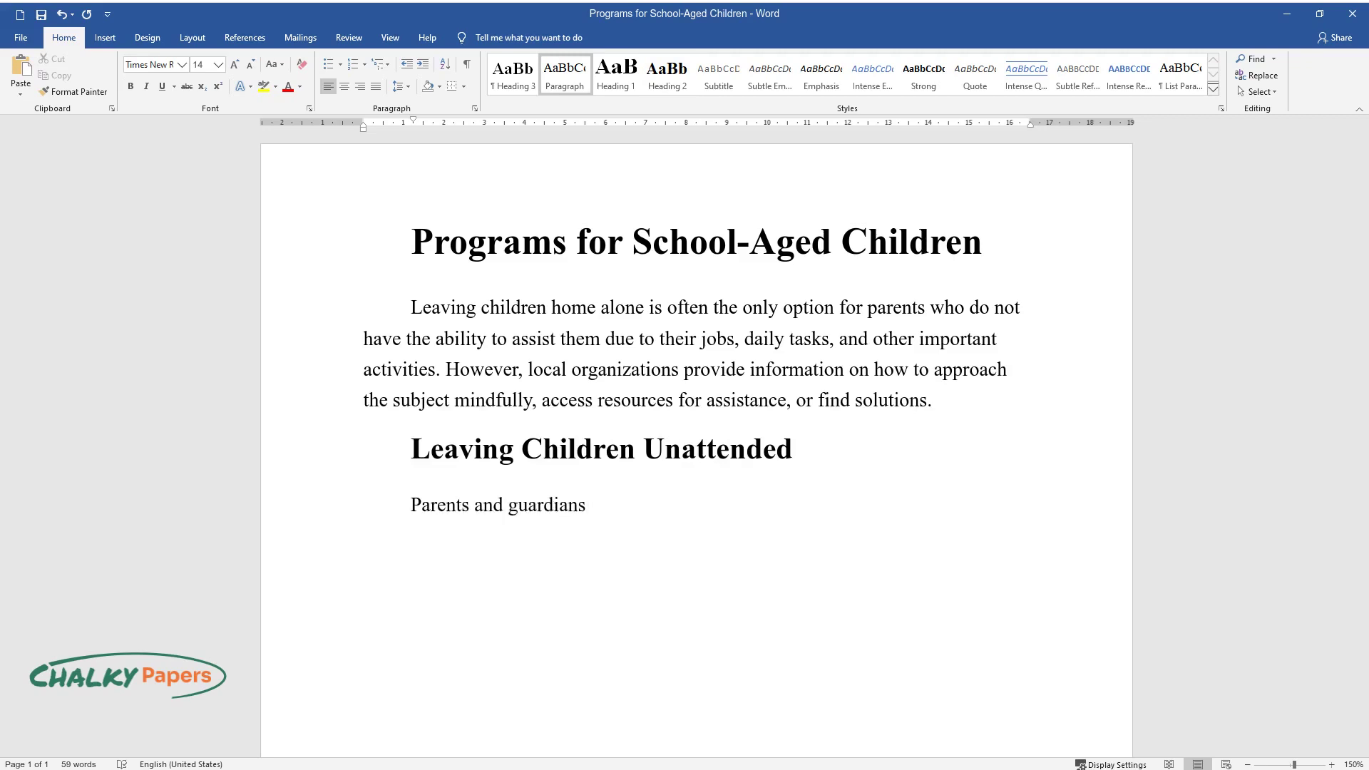
text( are sometimes willing to let thei)
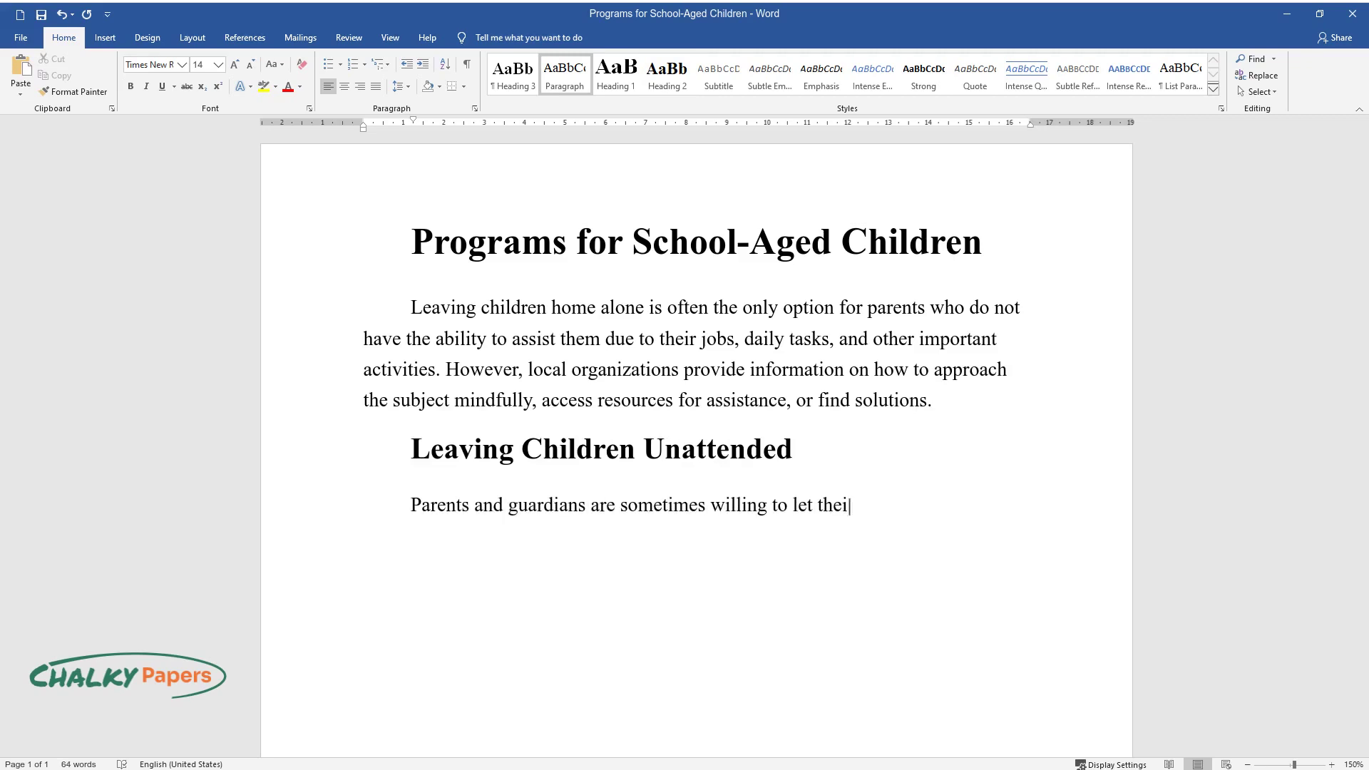
text(r children stay unsupervised becau)
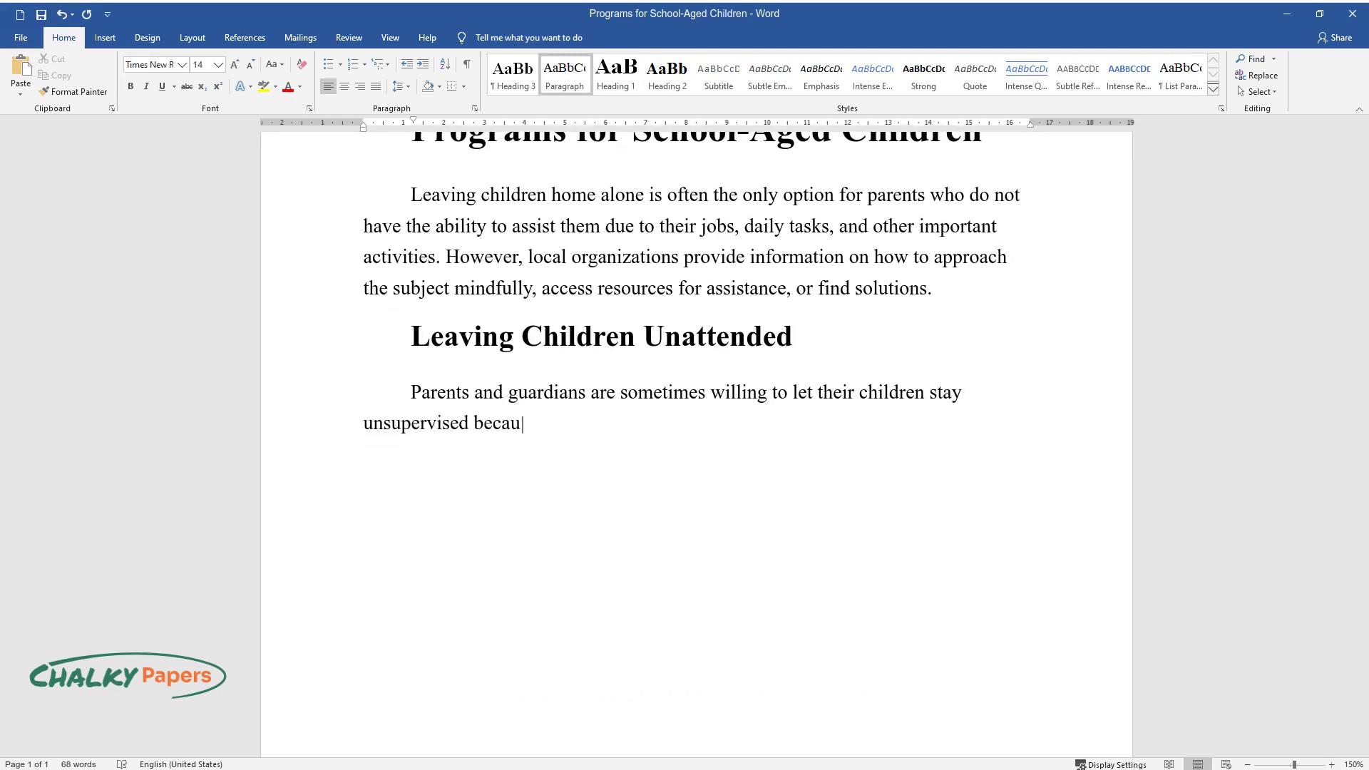
text(se of multiple reasons that canno)
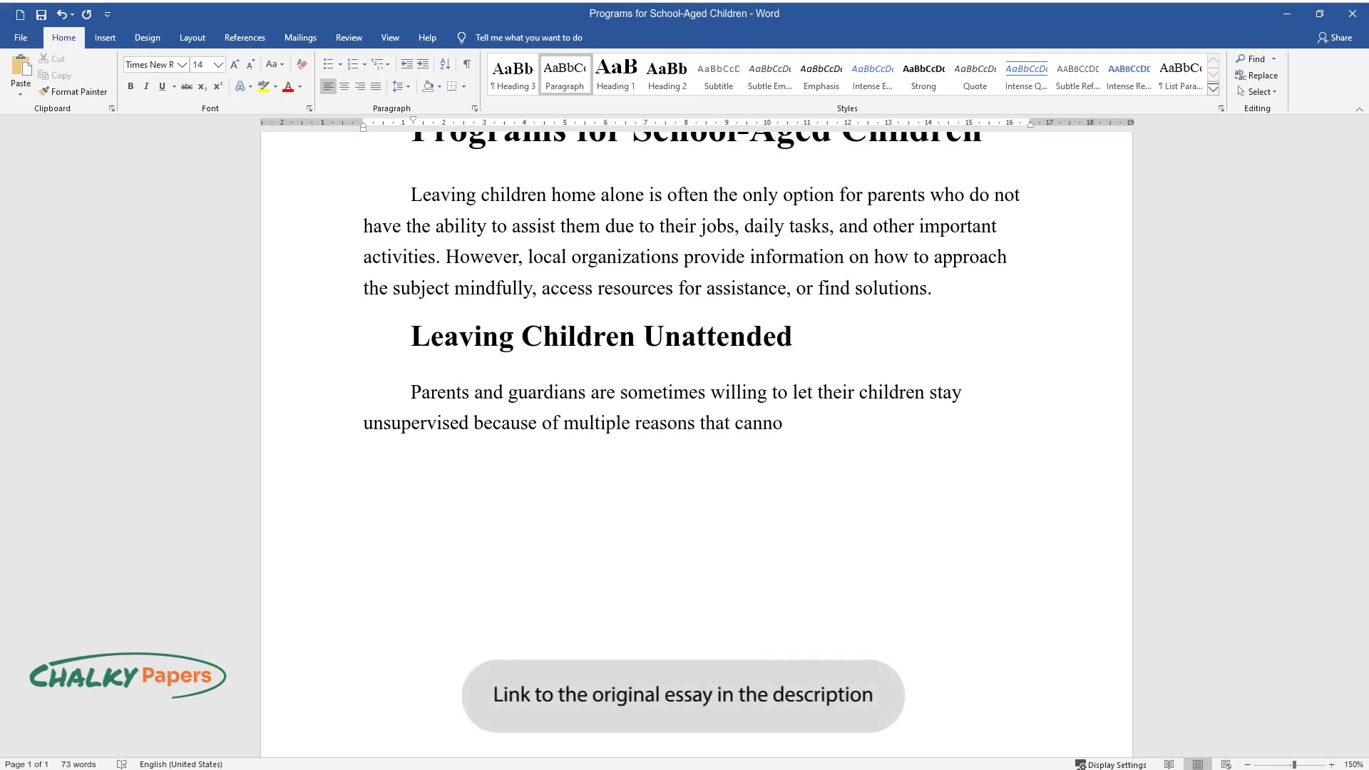
text(t be mitigated in order for the danger to be minim)
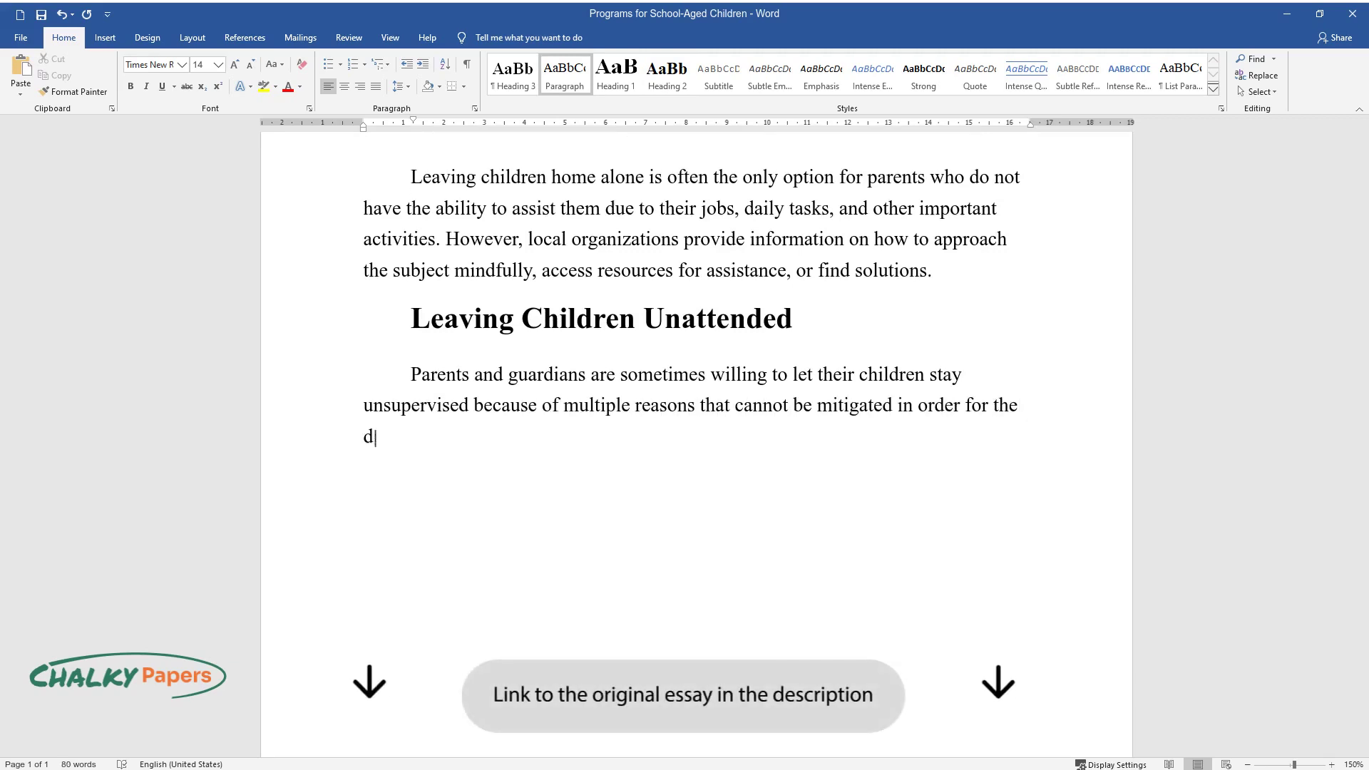
text(ized. Peel Childr)
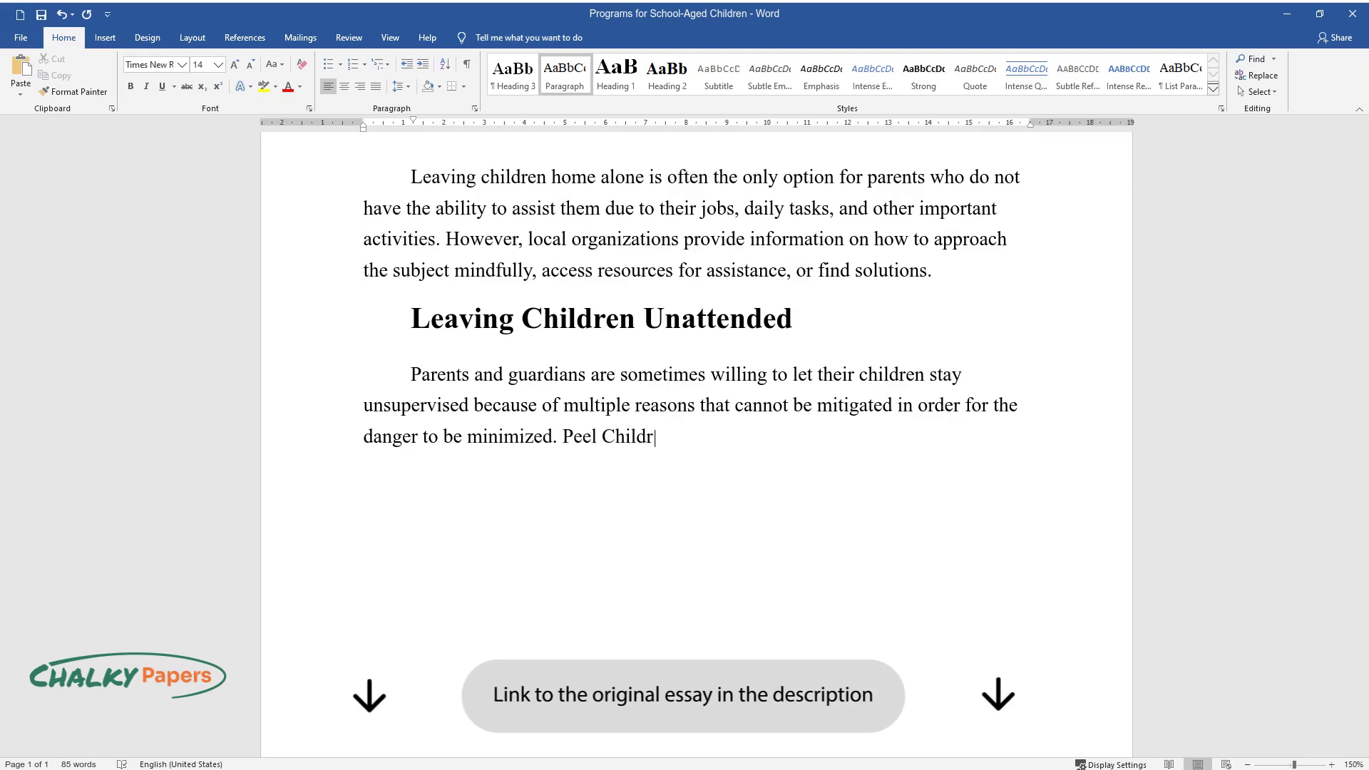
text(en's Aid mentions that children b)
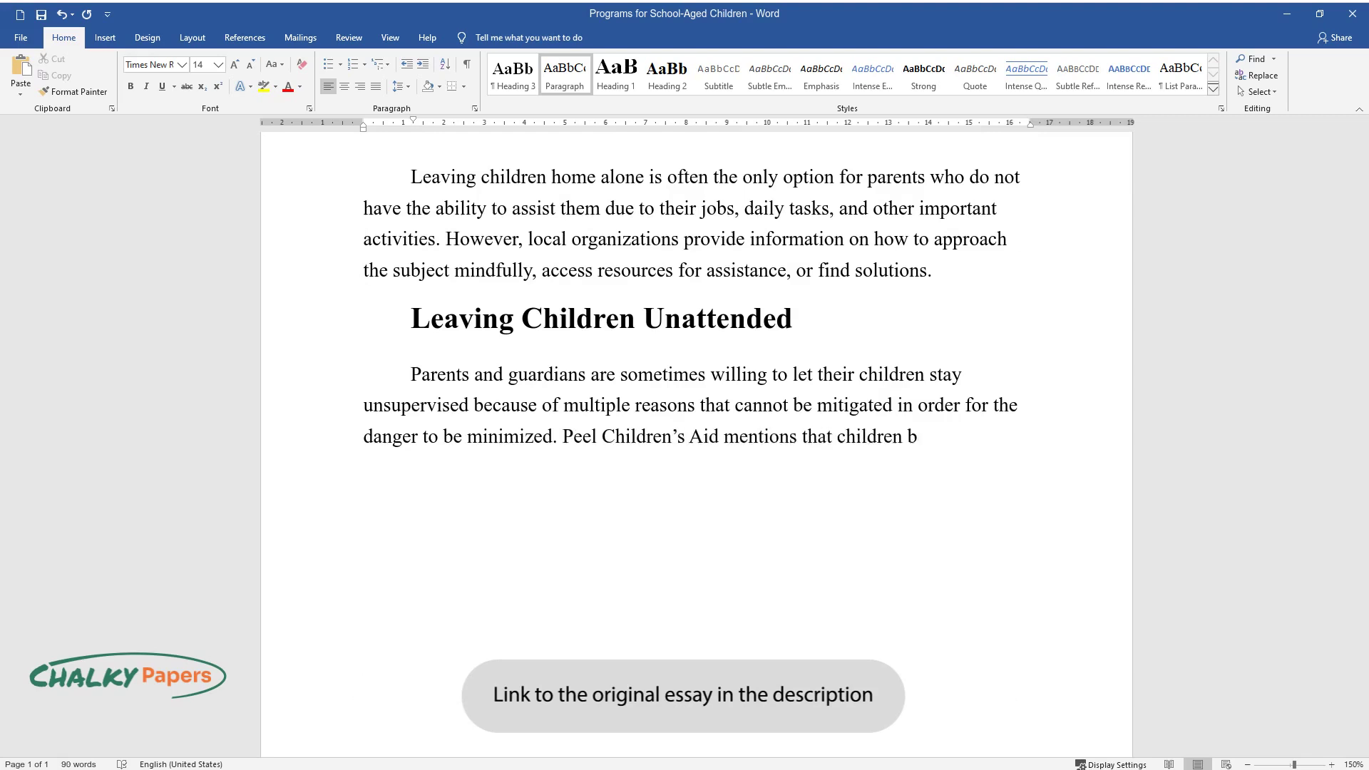
text(elow the age of 10 cannot legally)
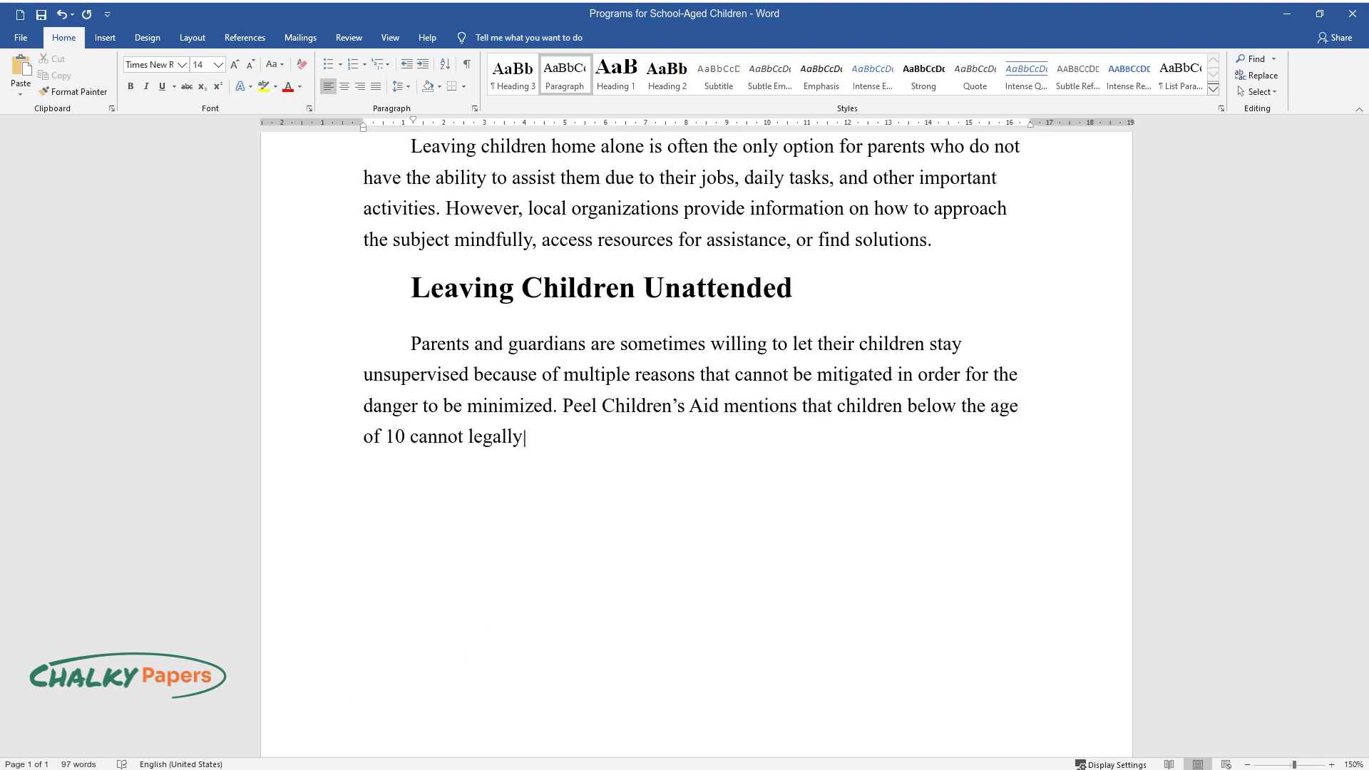
text( be left alone unsupervised. Howev)
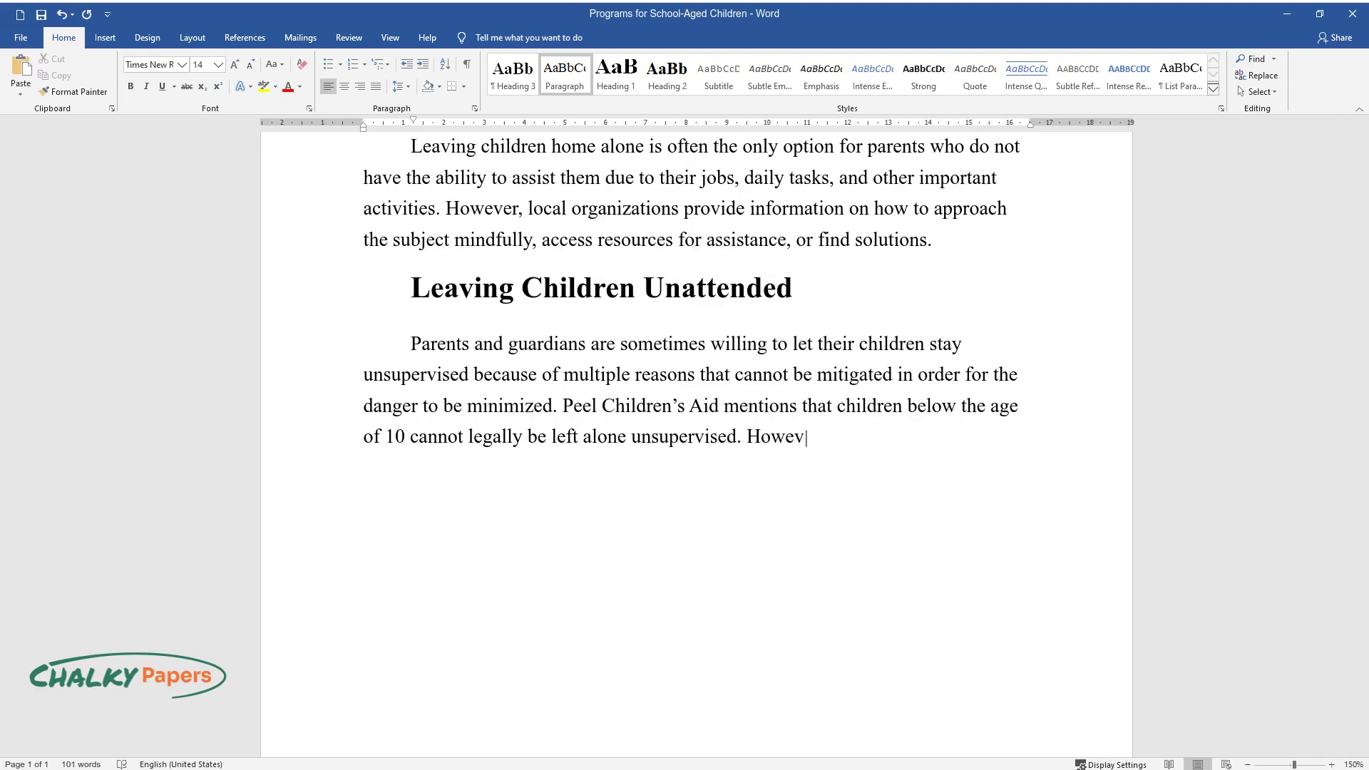
text(er, it is certain that parents and legal guardians)
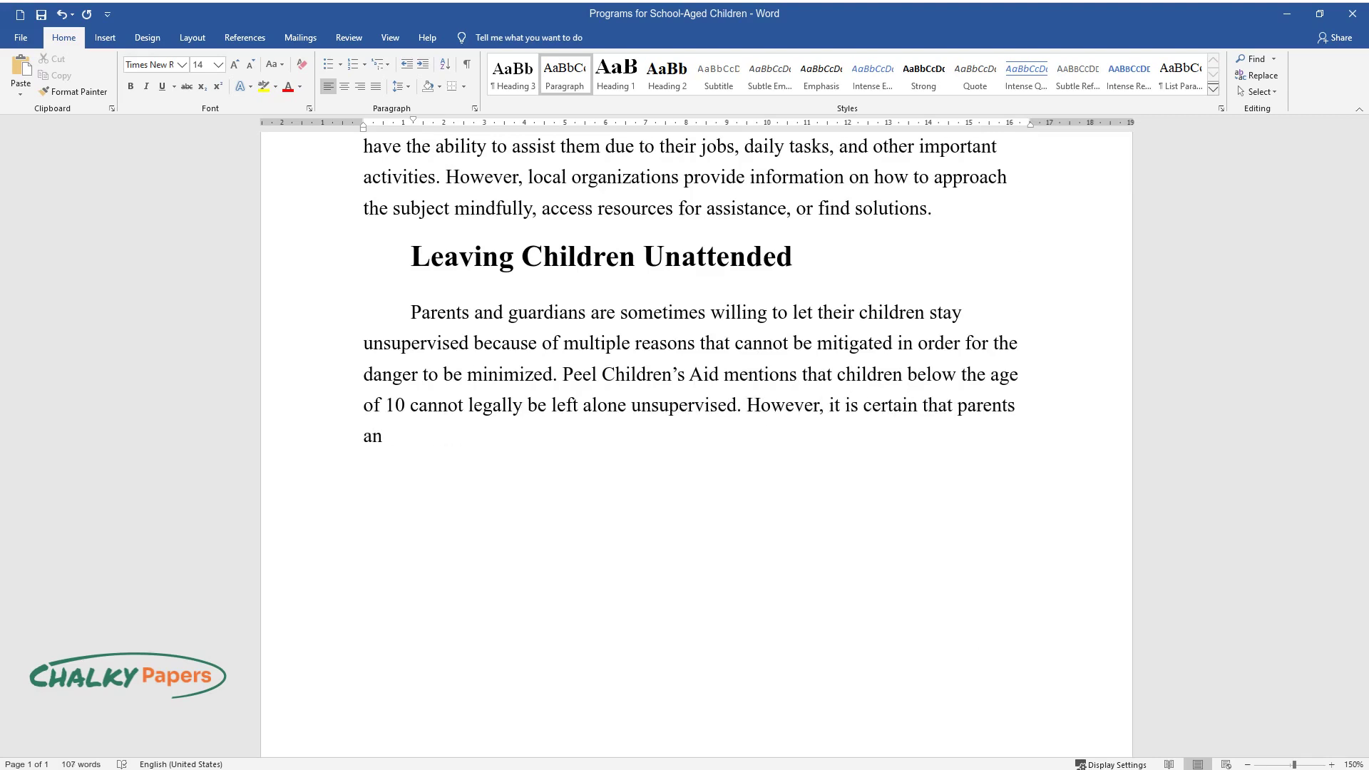
text( are not always )
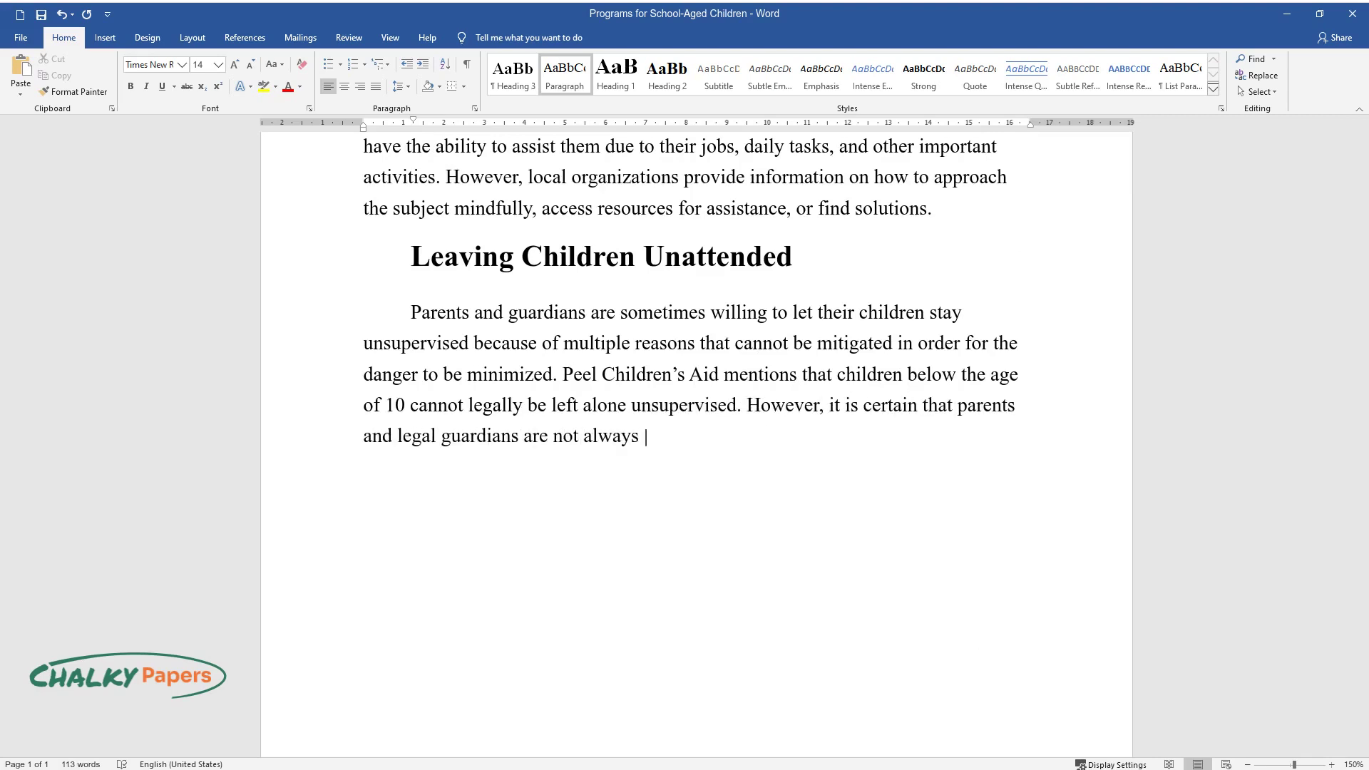
text(able to follow this rule. Thus, or)
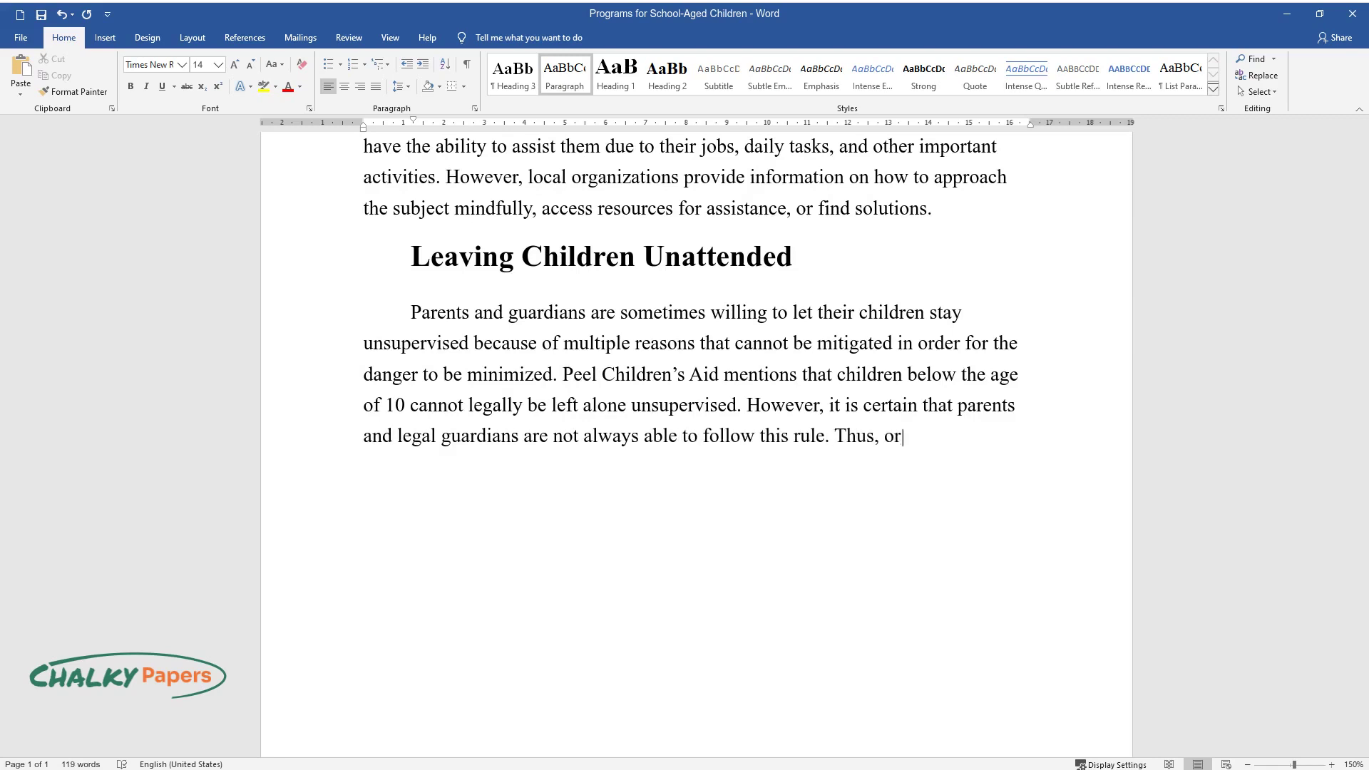
text(ganizations offer guidelines, reg)
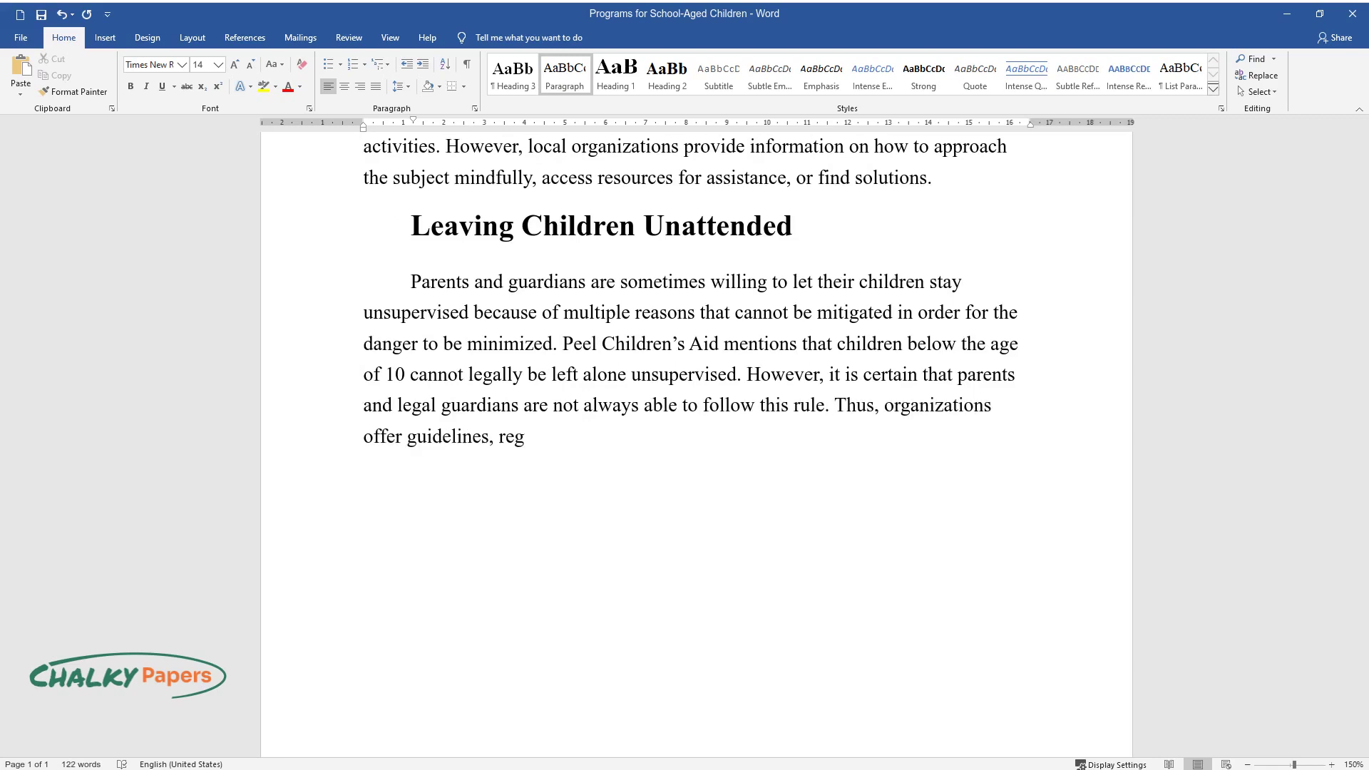
text(ulations, and help in order for t)
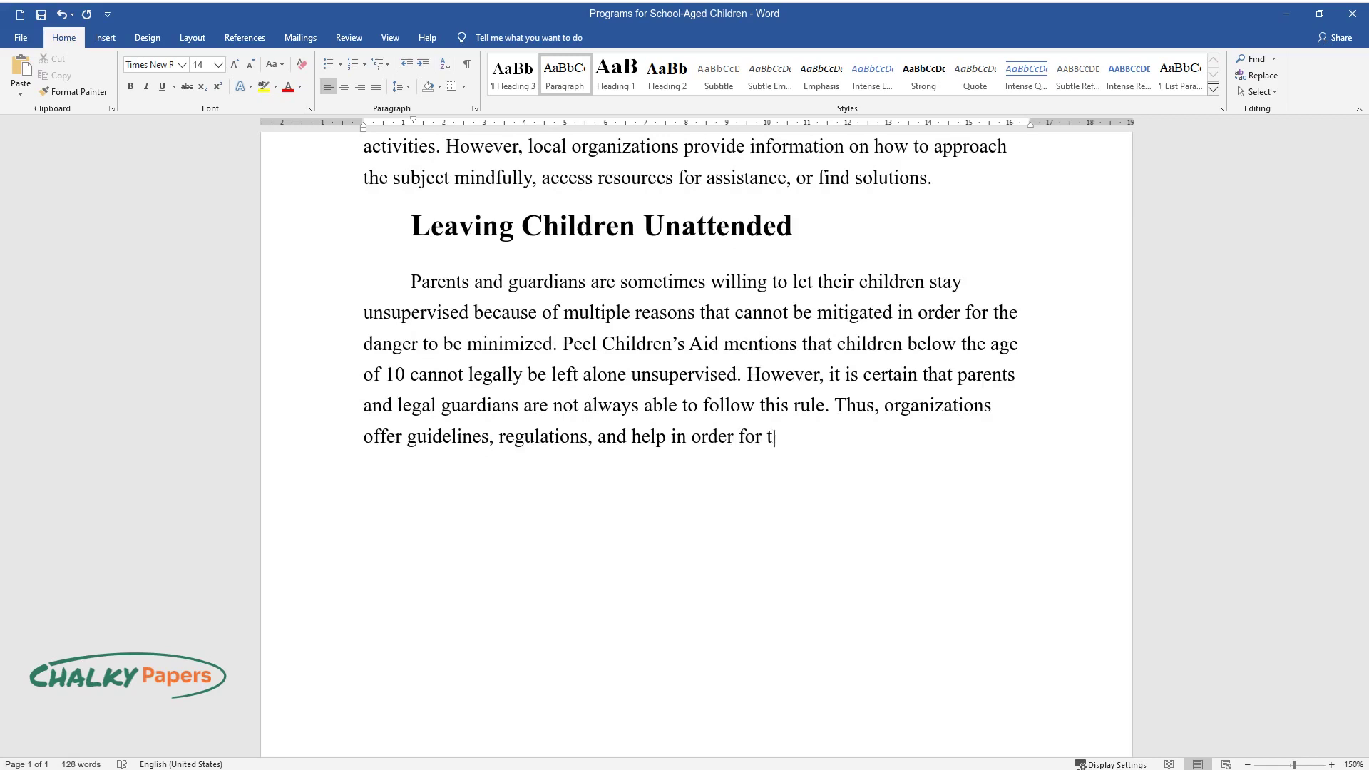
text(he risks to be mitigated. In case)
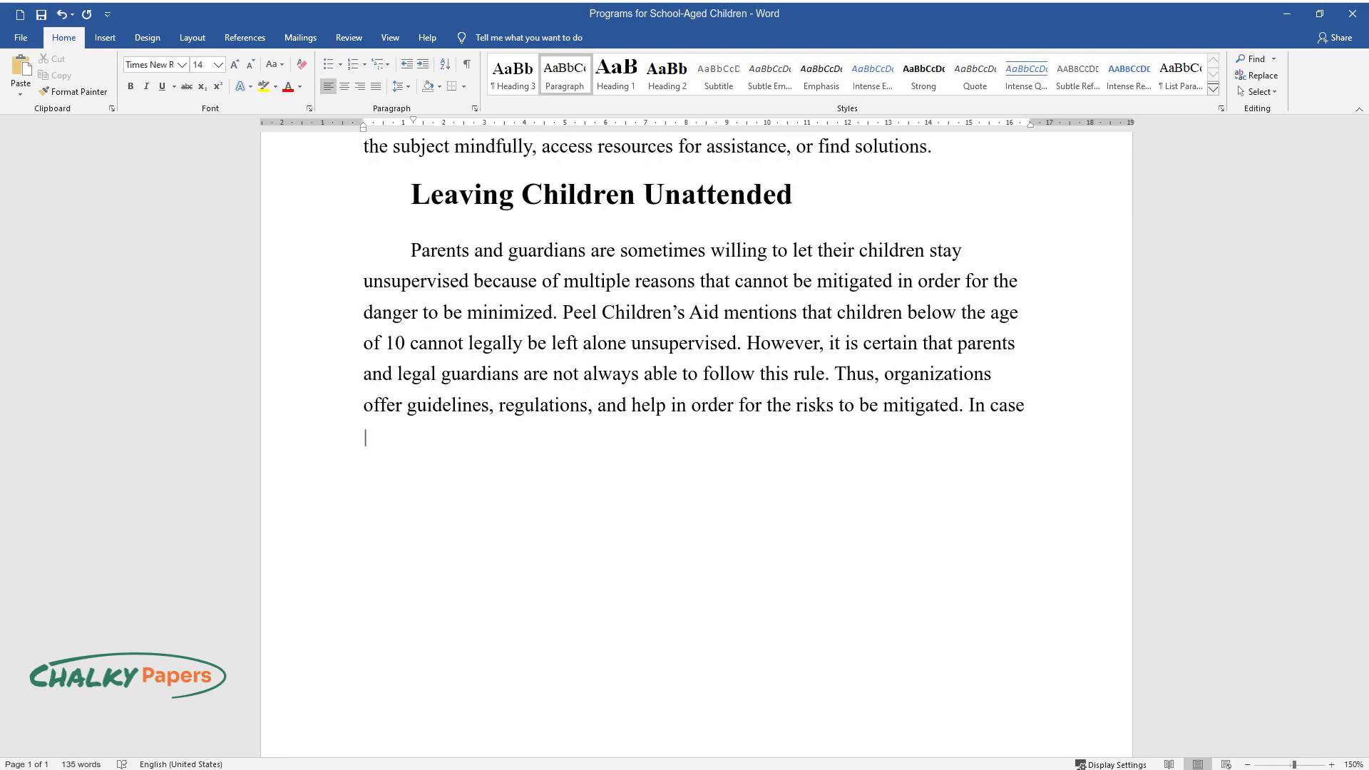
text( the kids are to spend time alone, parents are to make sure they ar)
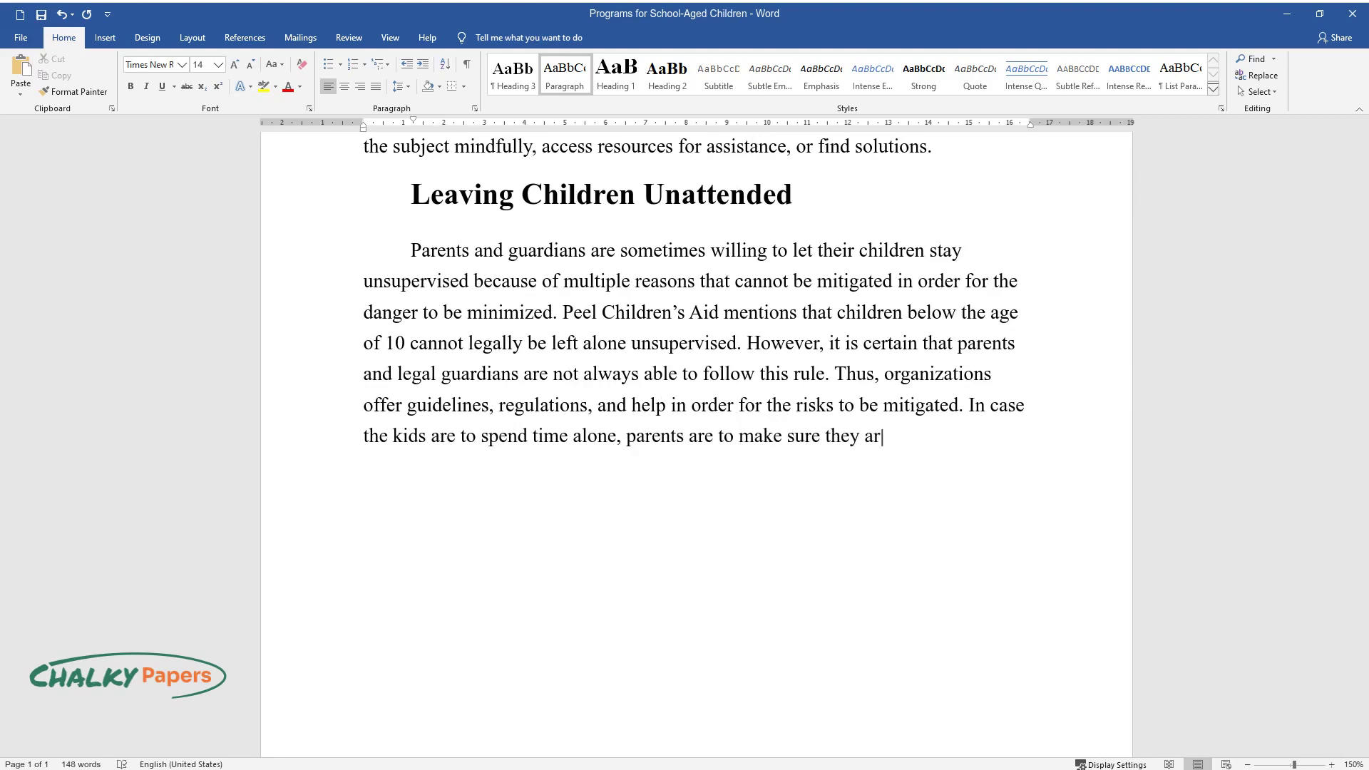
text(o take care of themselves. This in)
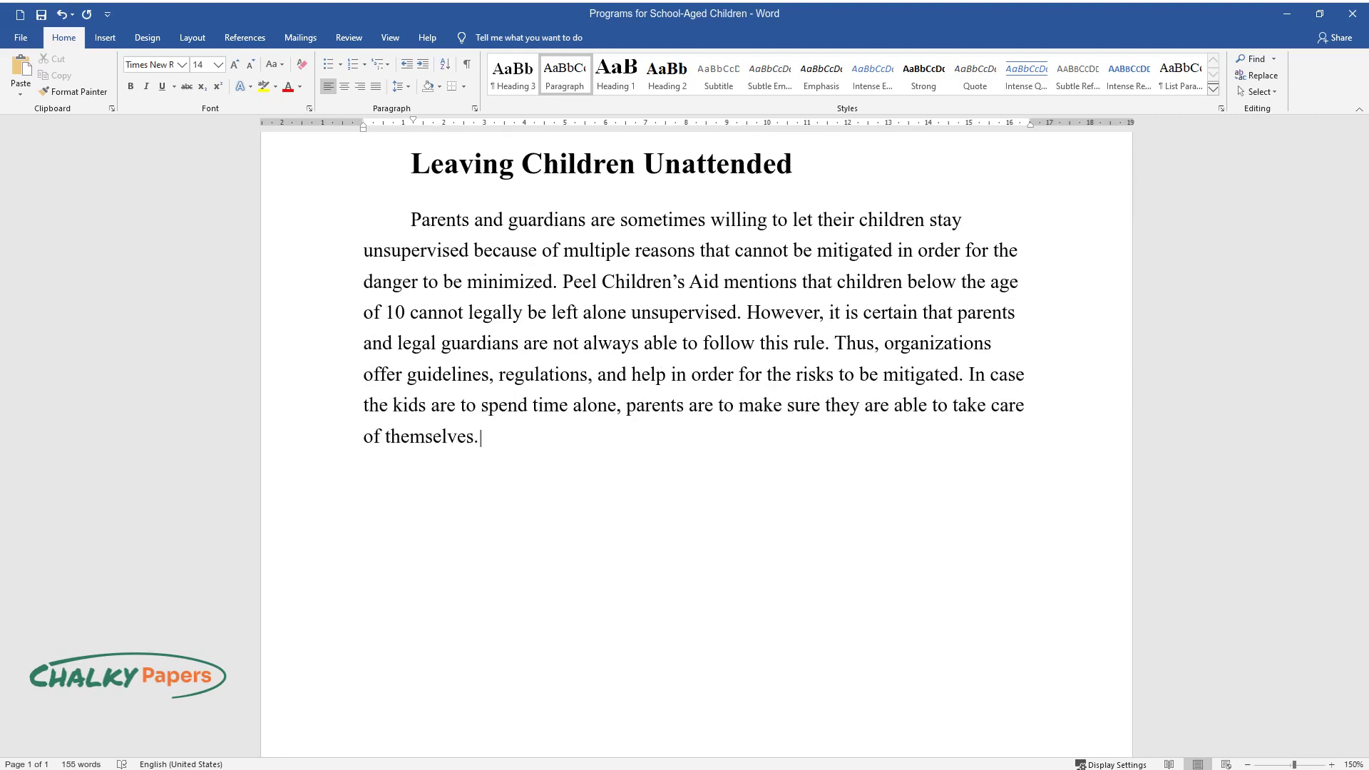
text(cludes being able to call)
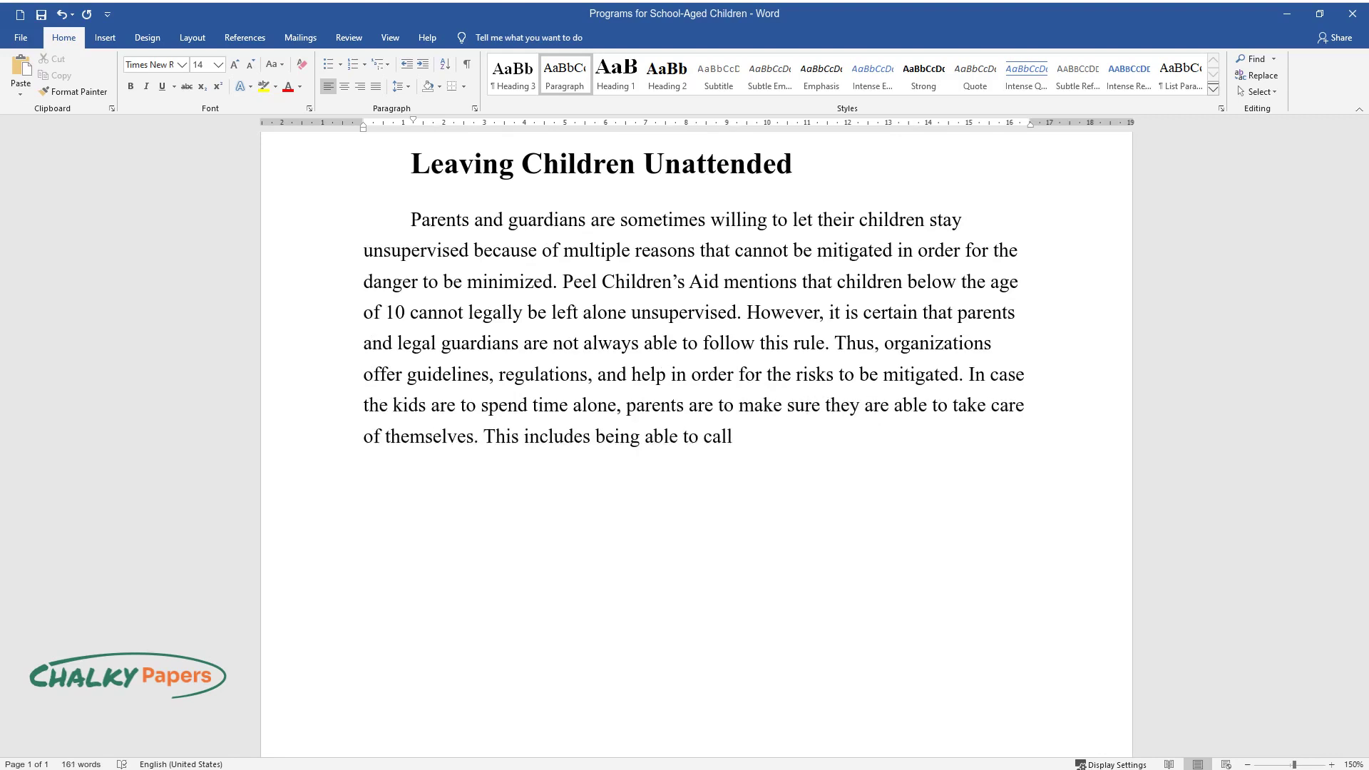
text( emergency services, feed themsel)
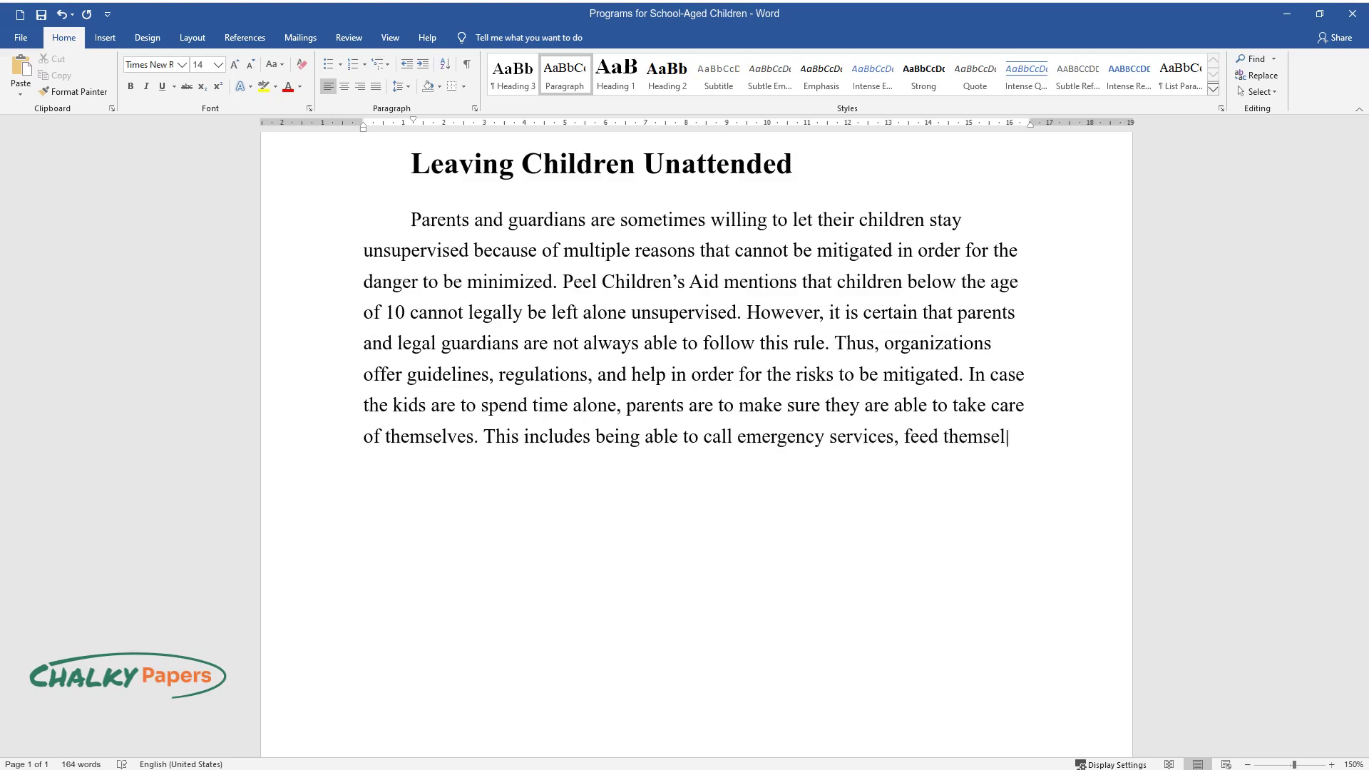
text(ves, and safely explore their en)
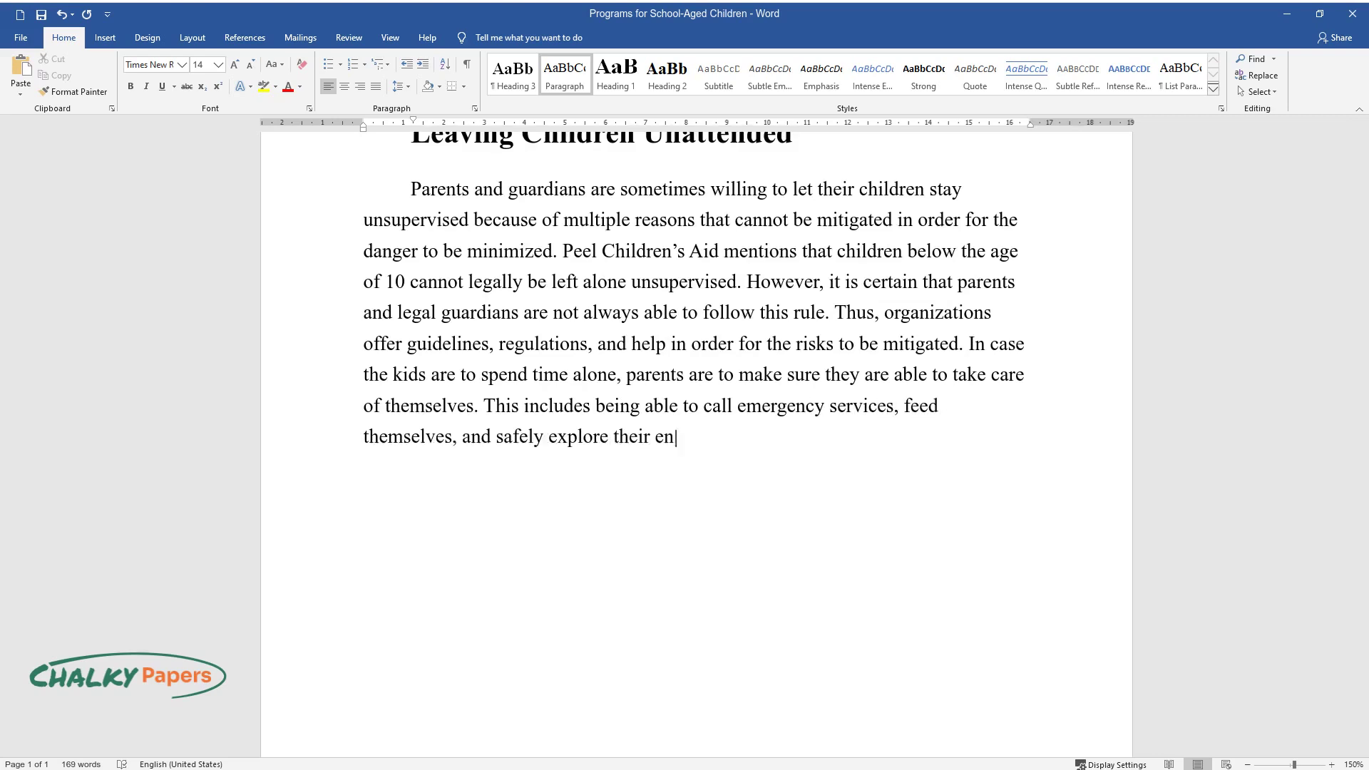
text(vironments without being put at ri)
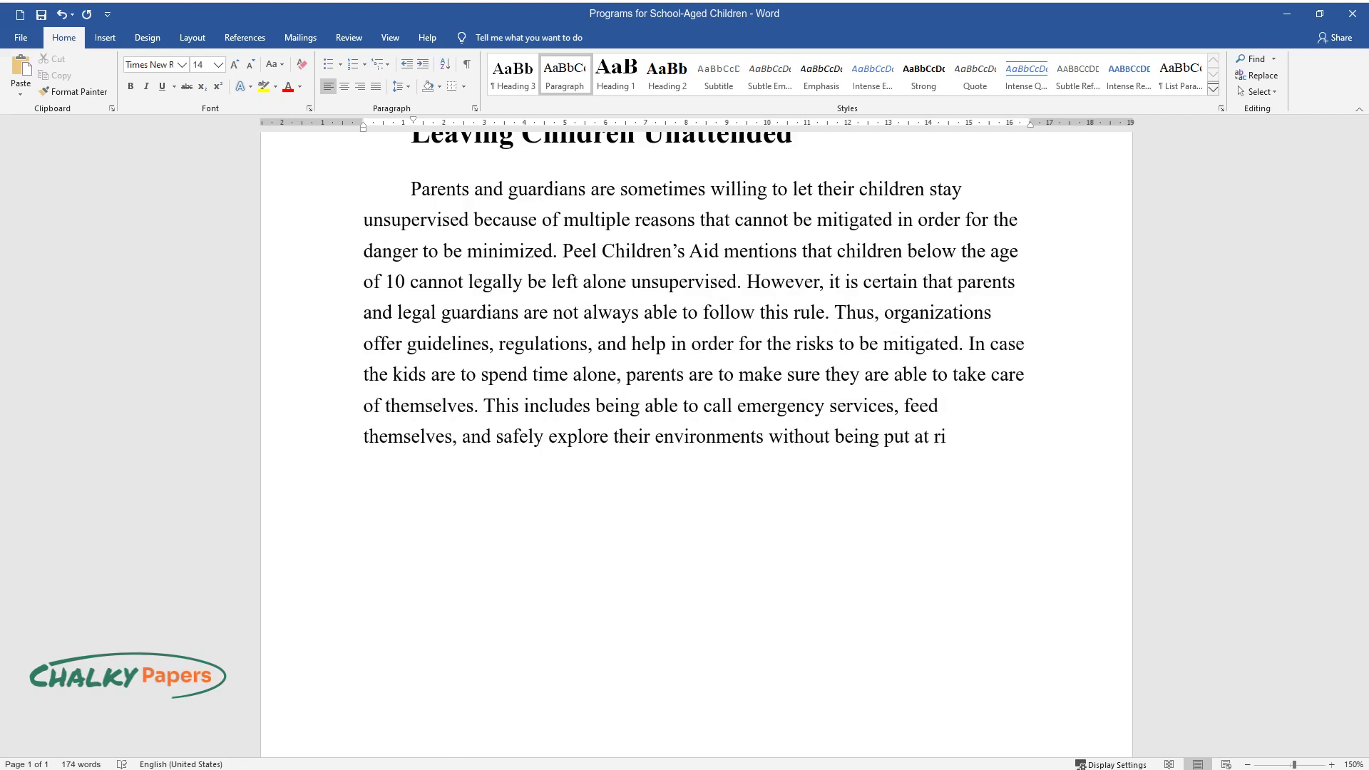
text(sk. Moreover, households where vi)
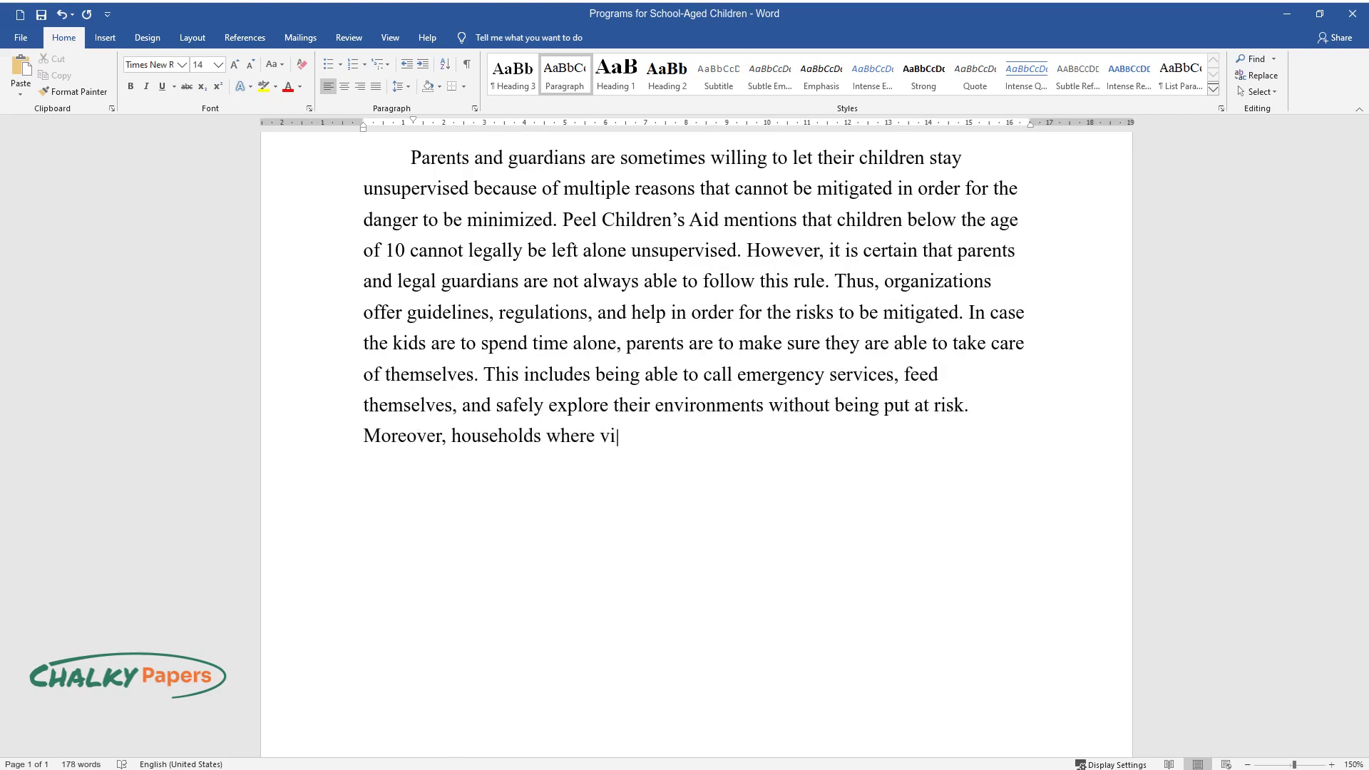
text(olence and unsafe neighborhoods i)
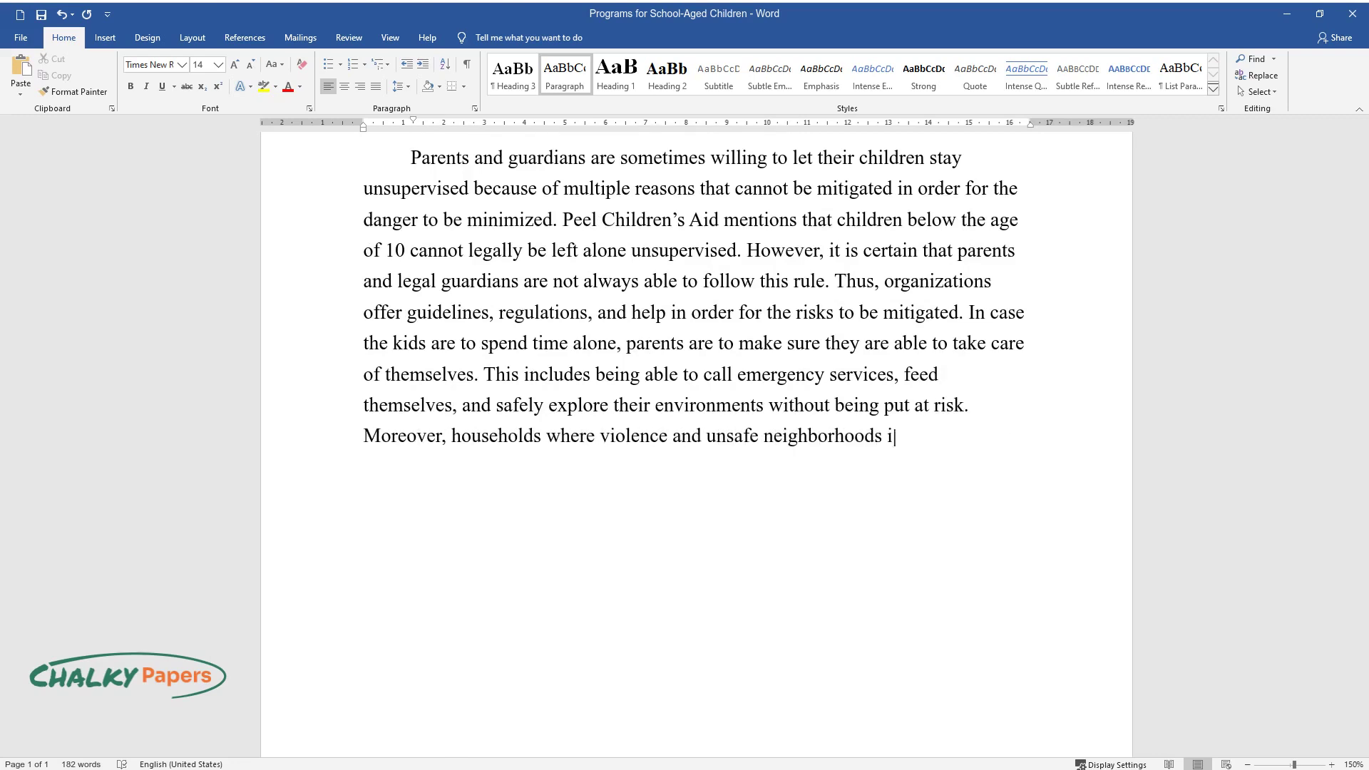
text(mpose a threat, cannot be consider)
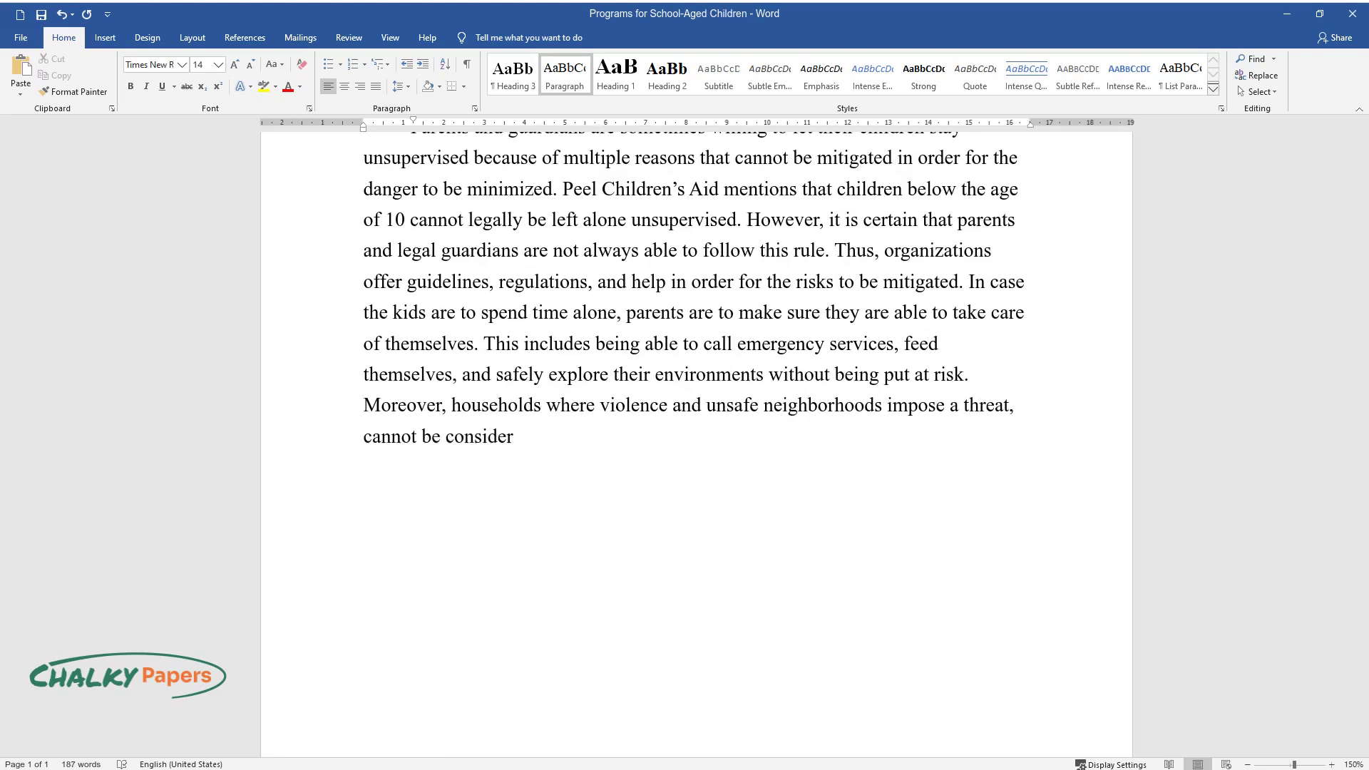
text(ed safe environments for children)
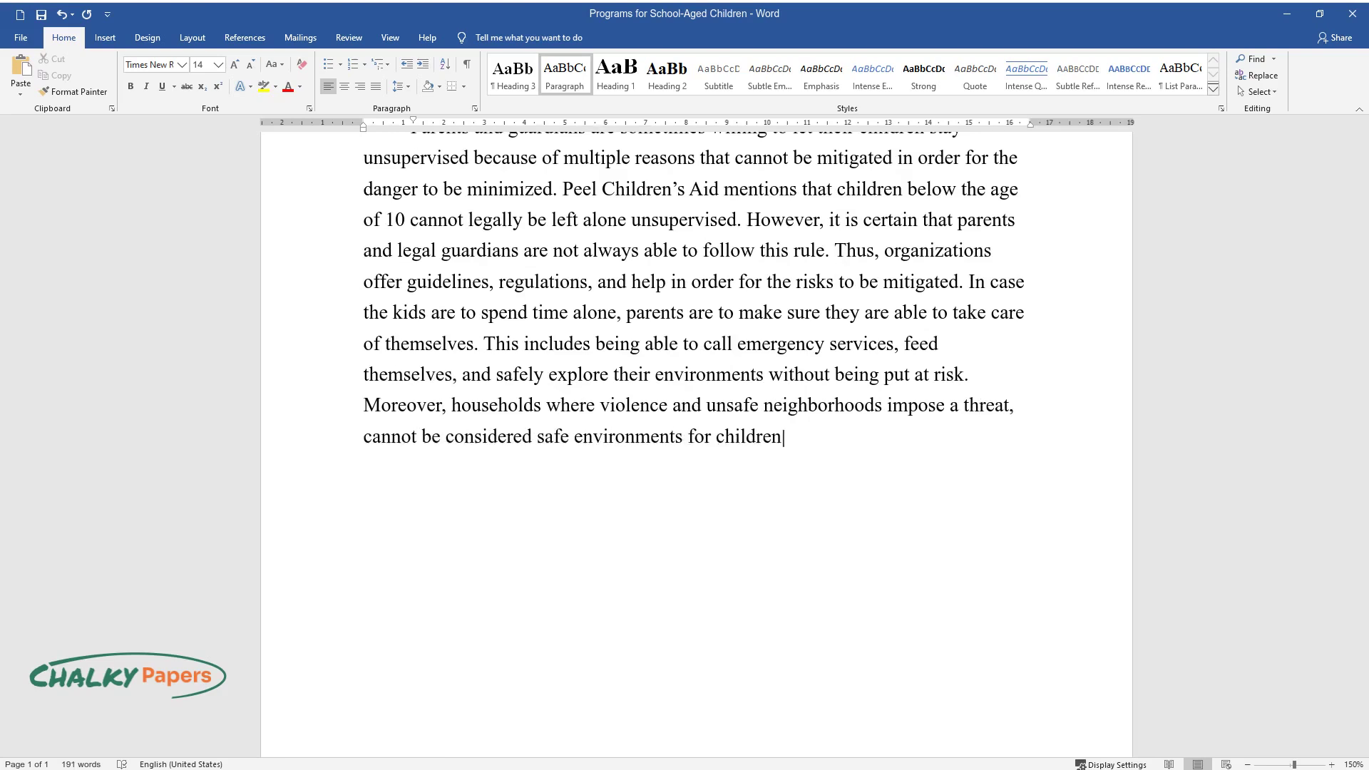
text(. Thus, various organizations offer possib)
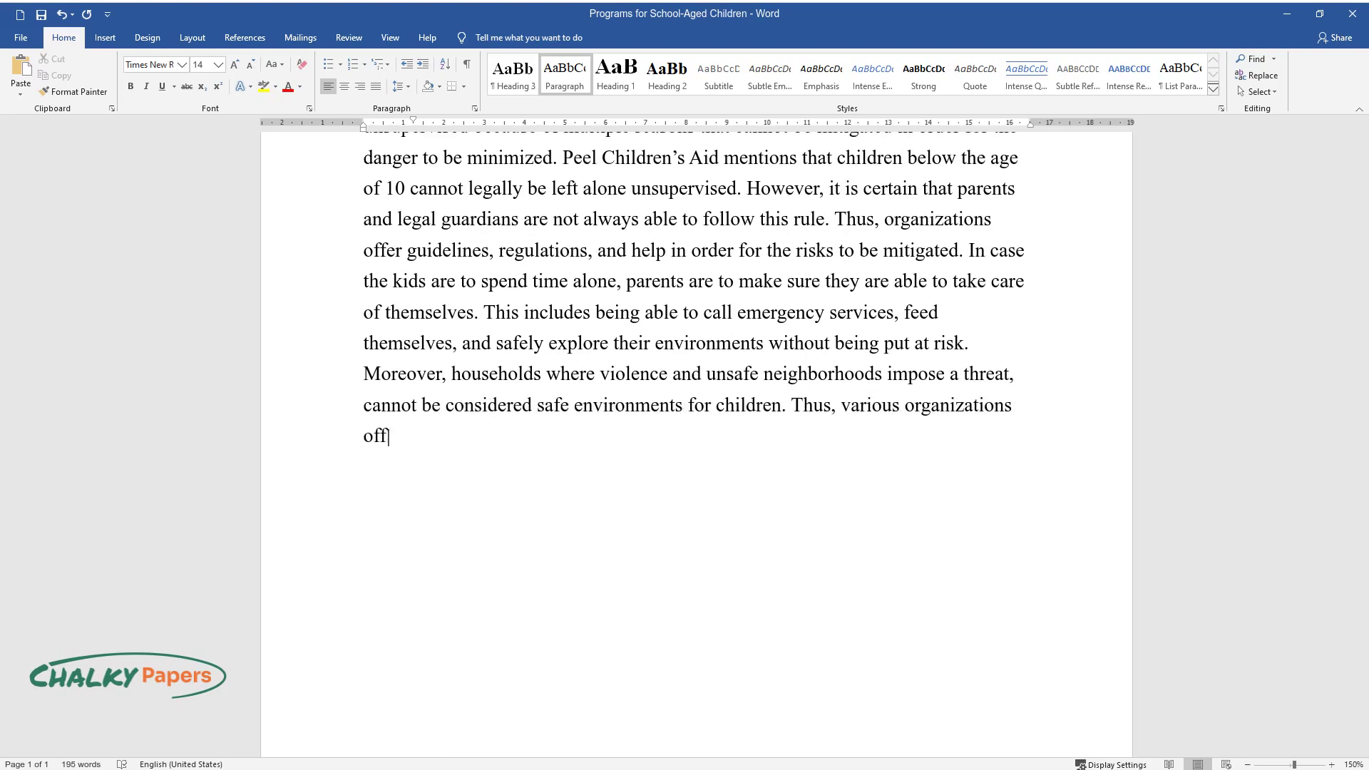
text(ilities in terms of extra)
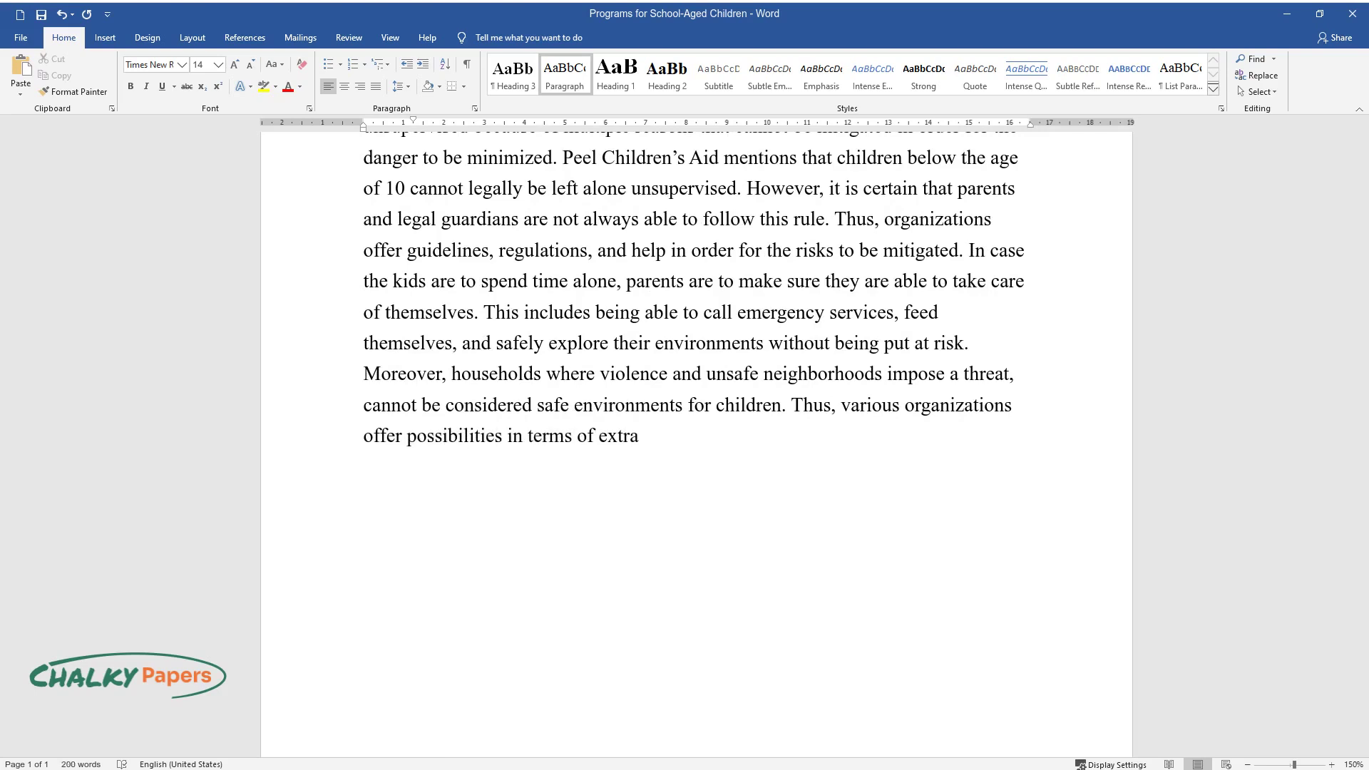
text(curricular activities and hobbies)
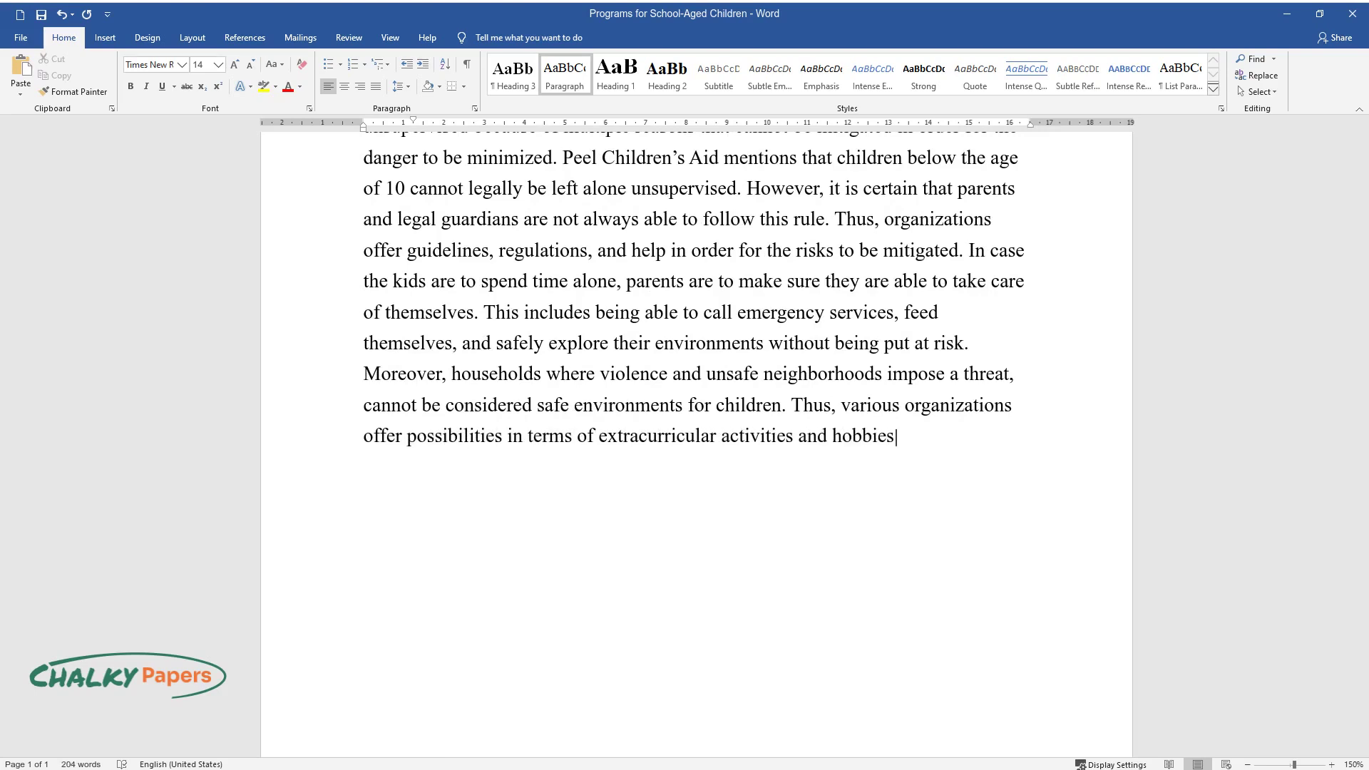
text( that children can safely practice)
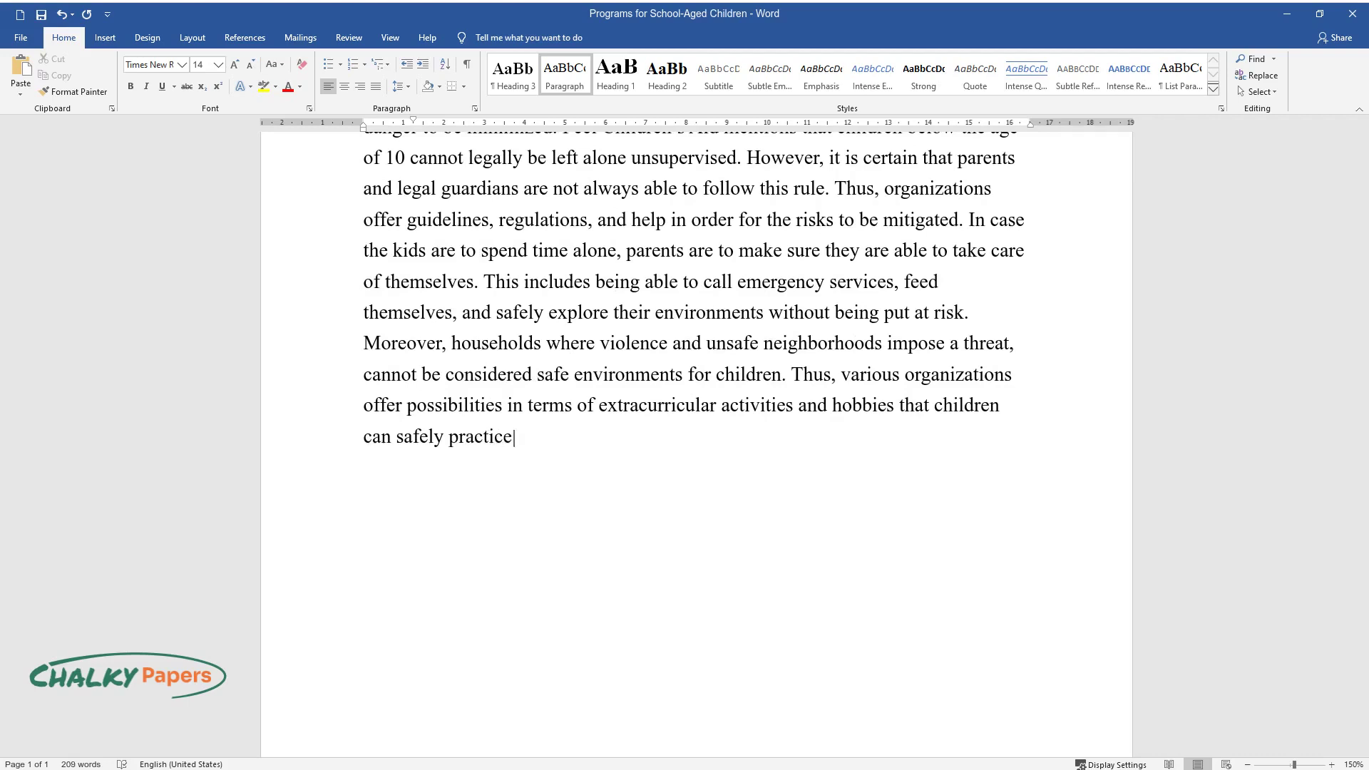
text( while not remaining unsupervised)
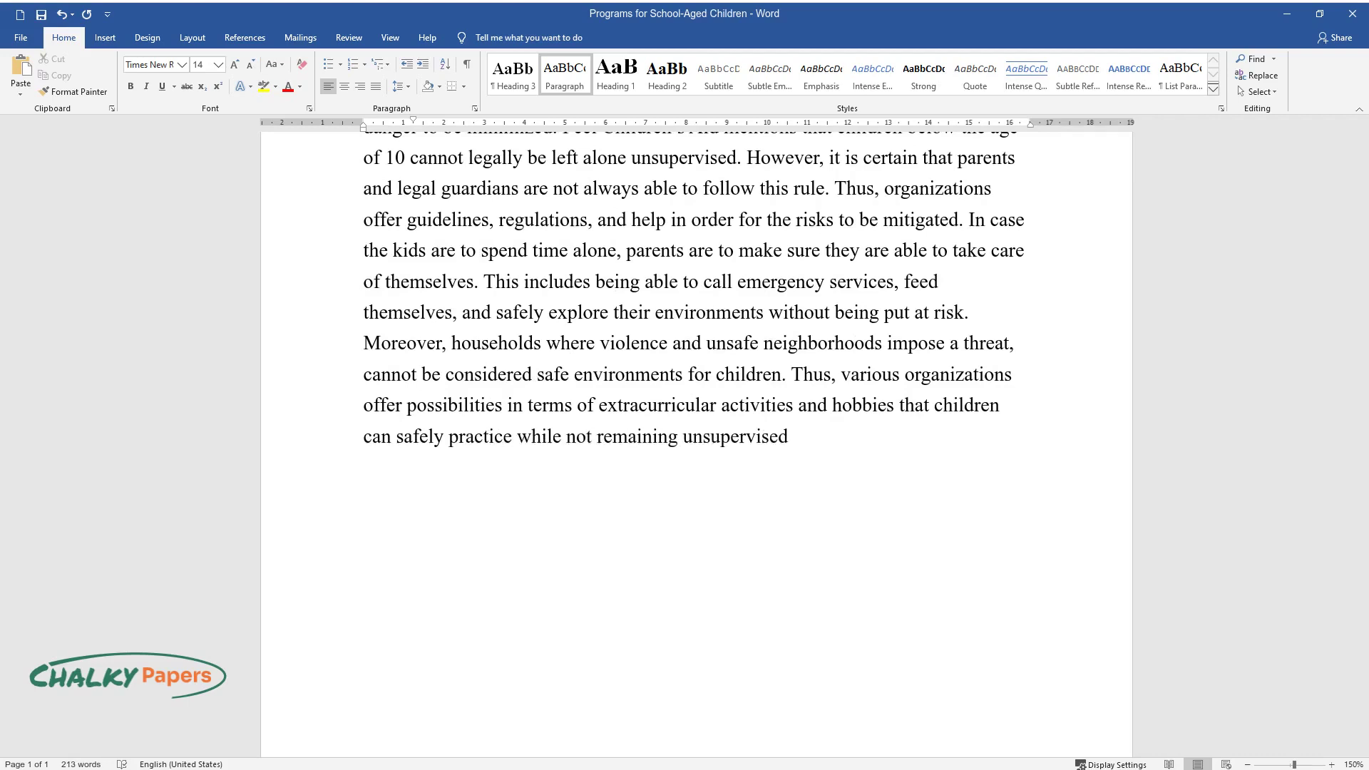
text( by adults. Thus, solutions can be:)
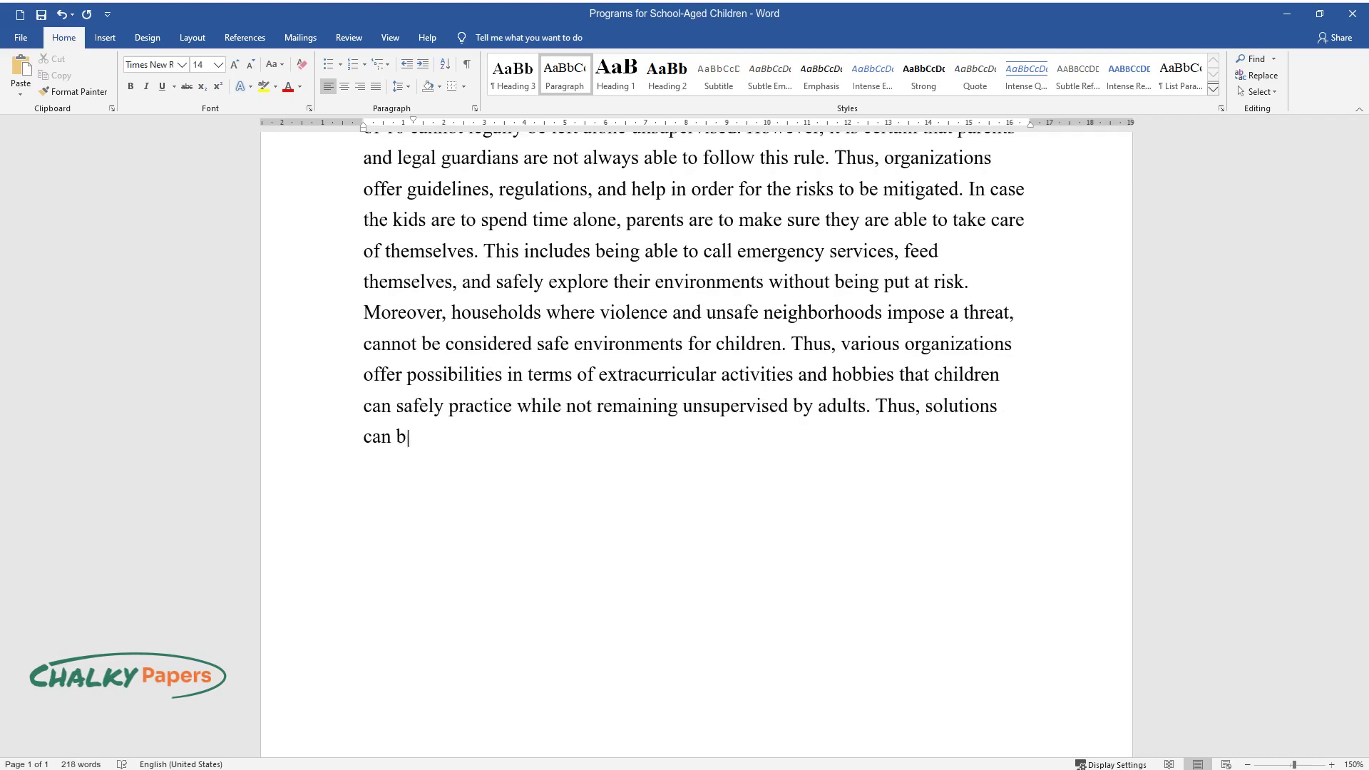
key(Return)
text(Parents ensur)
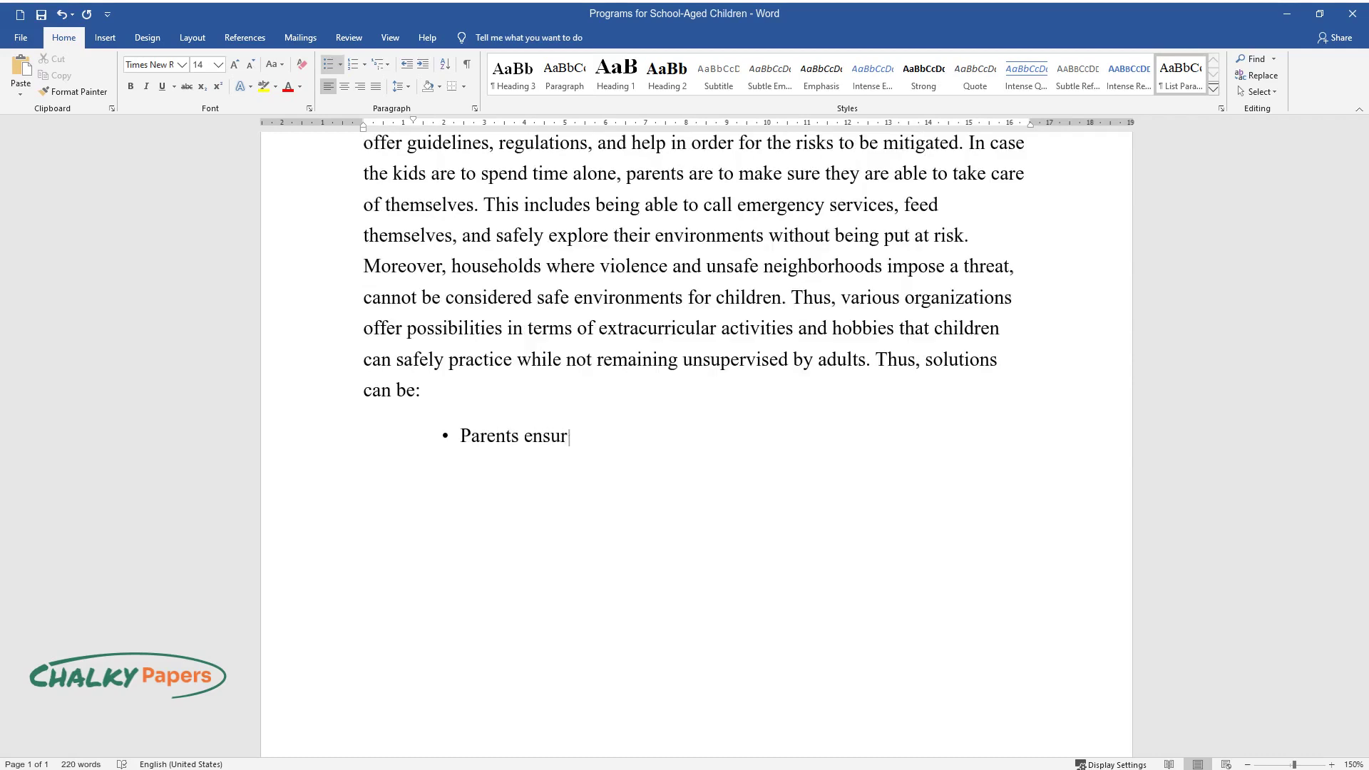
text(ing safe conditions.)
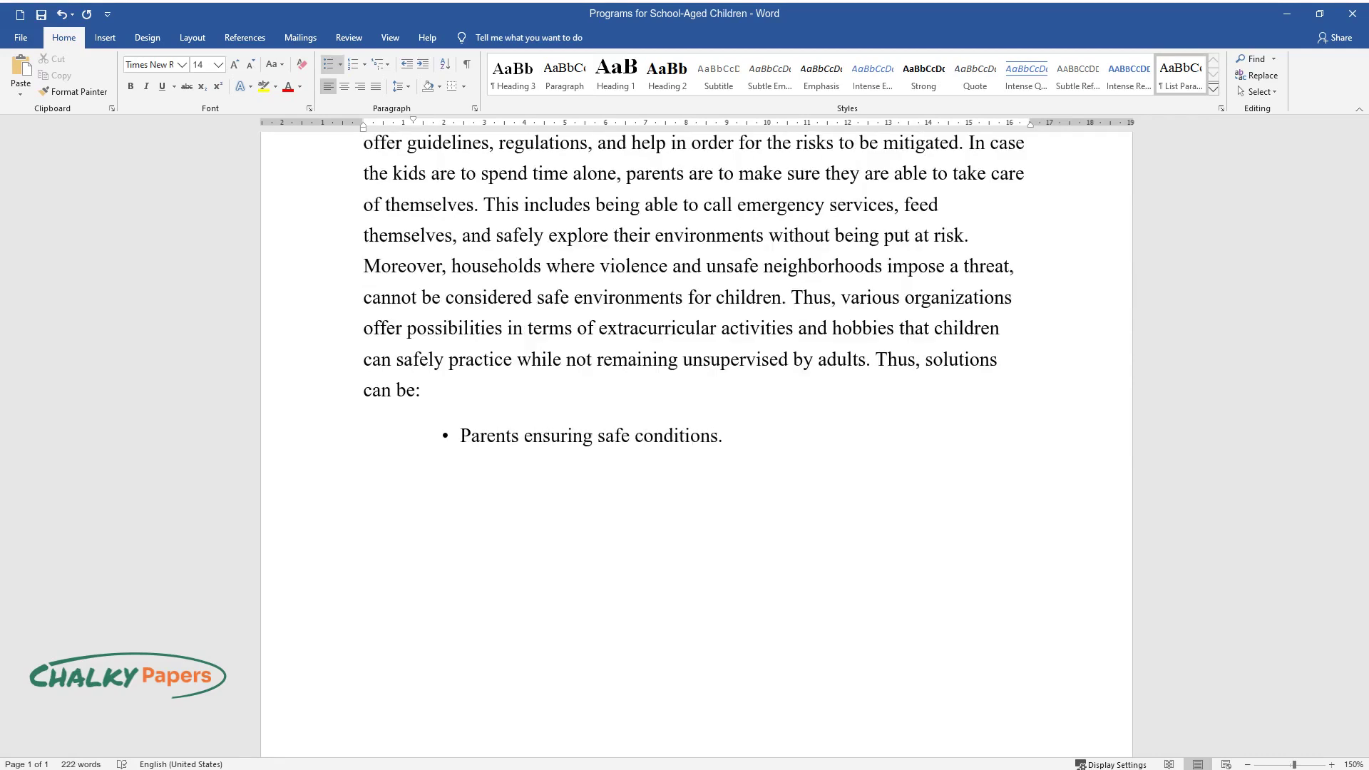
Add bullets on finding extracurricular activities and help from relevant organizations, then begin a new heading
key(Return)
text(Finding extracurricular activities.)
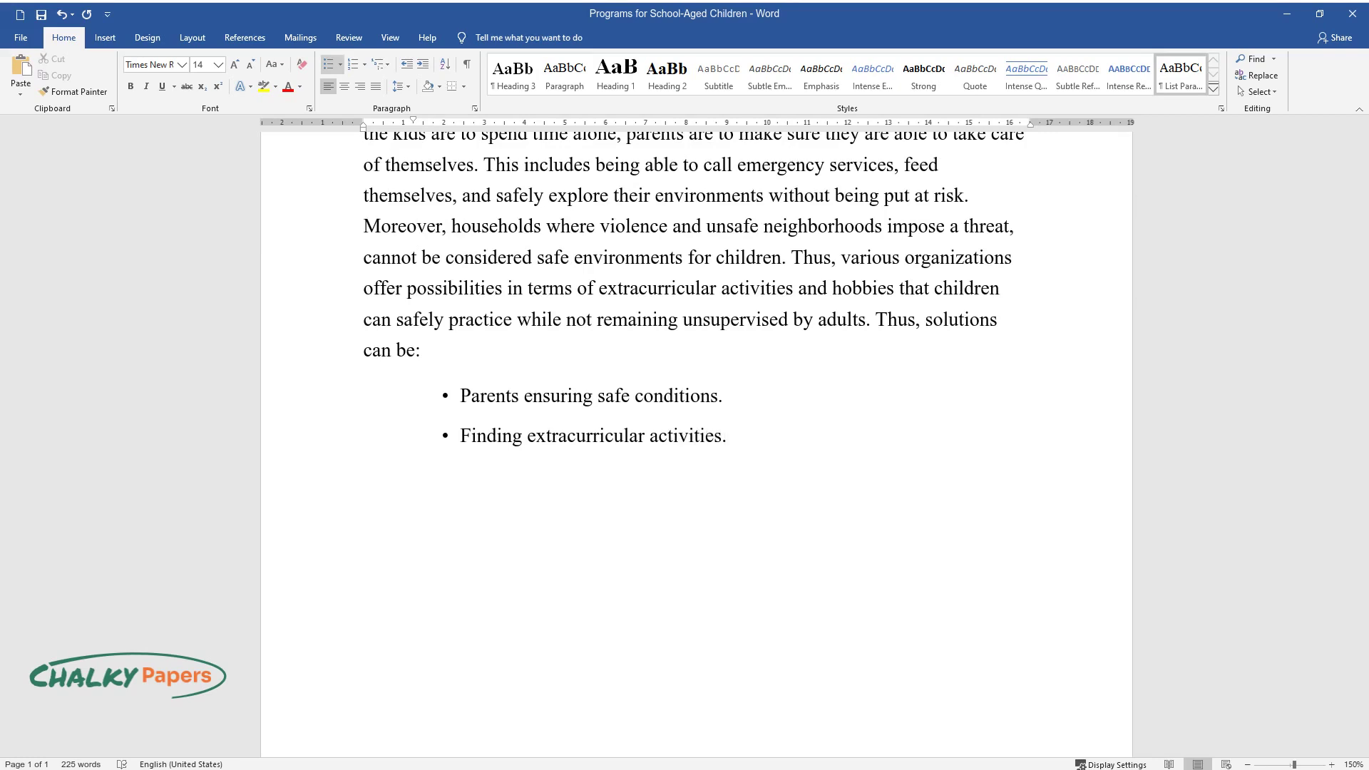
key(Return)
text(Se)
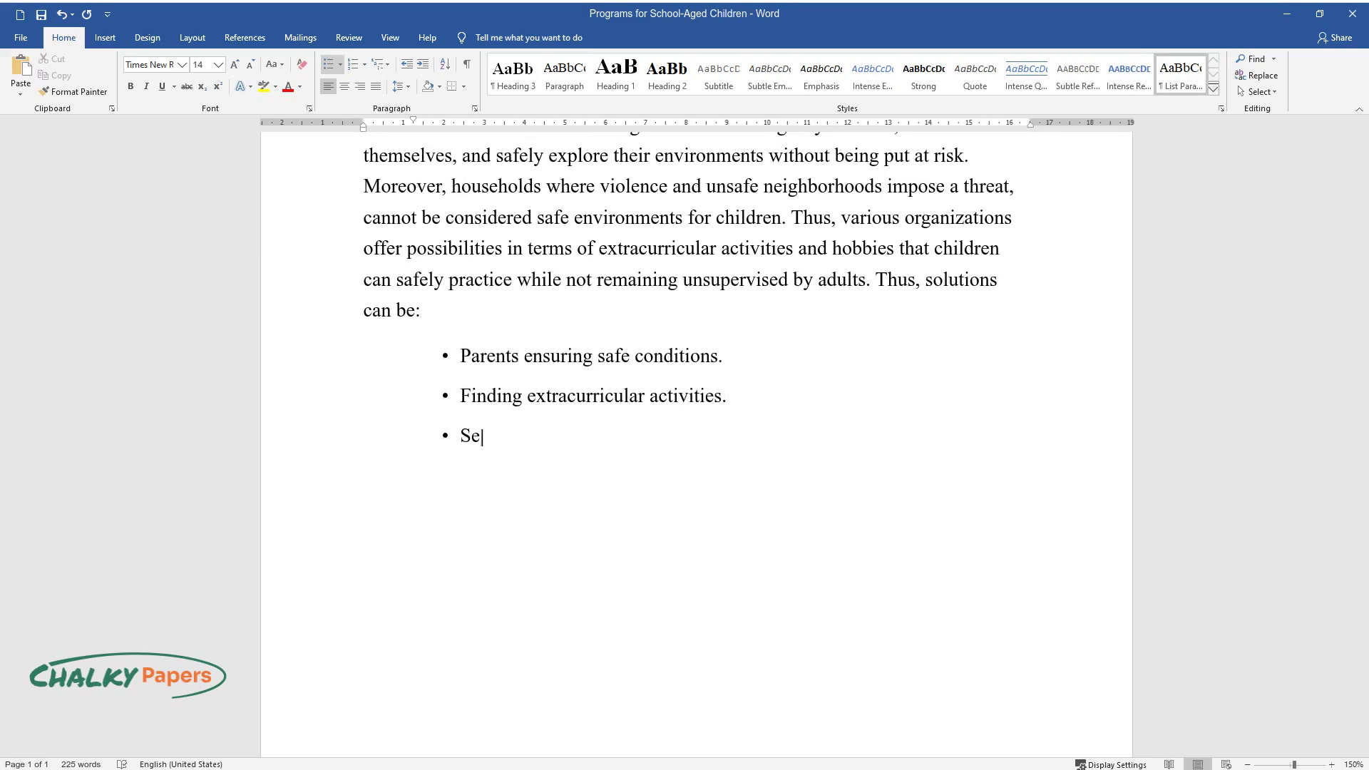
text(nt organi)
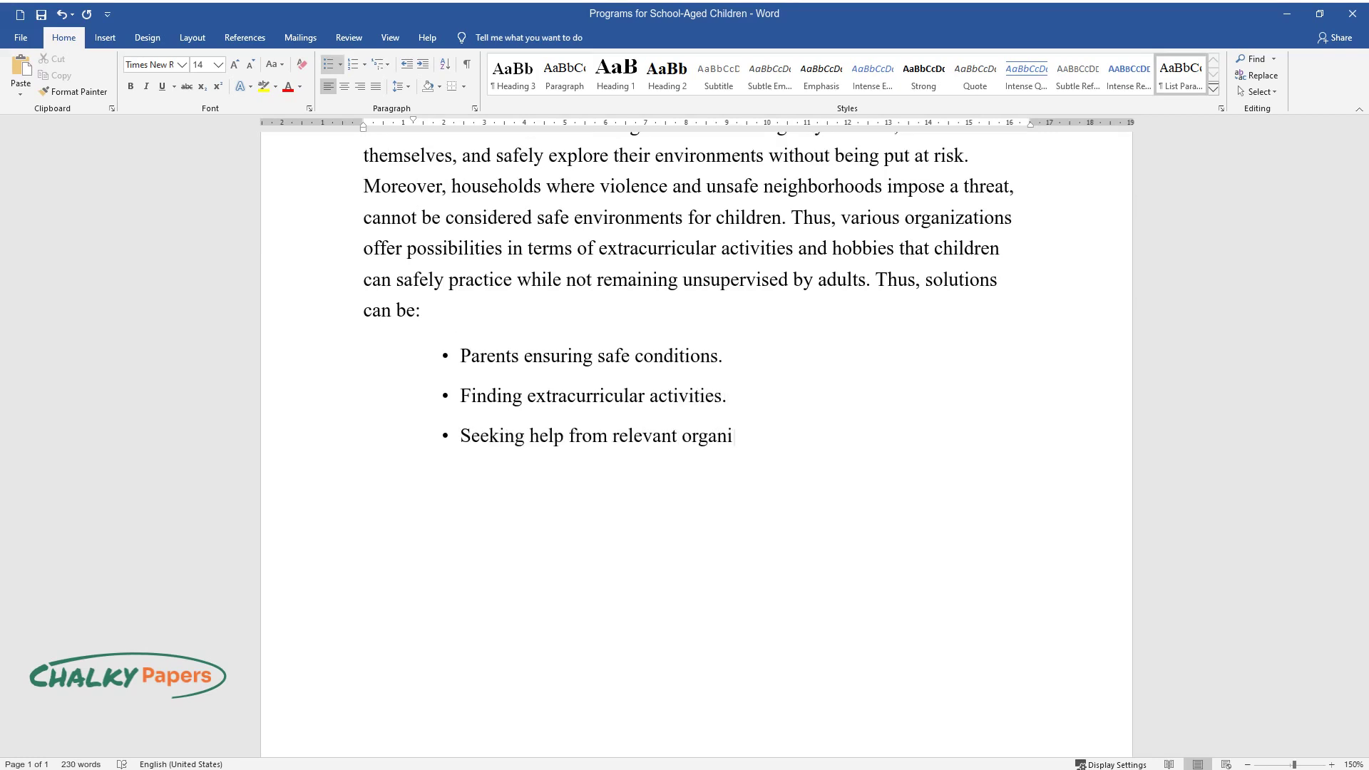
text(zations.)
key(ctrl+Home)
Add the 'Extracurricular Activities' heading and its paragraph ending 'children can participate in.'
text(Extra)
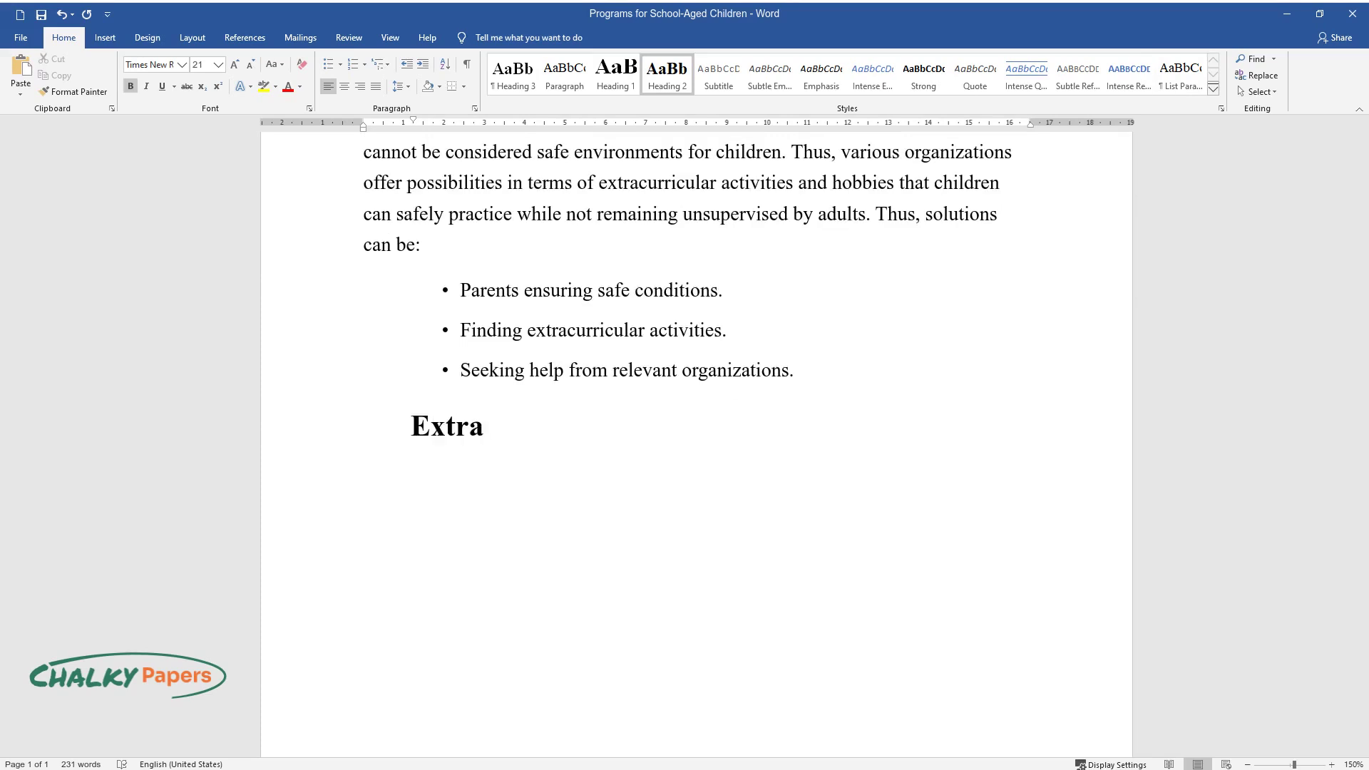
text(curricular Activities)
key(Return)
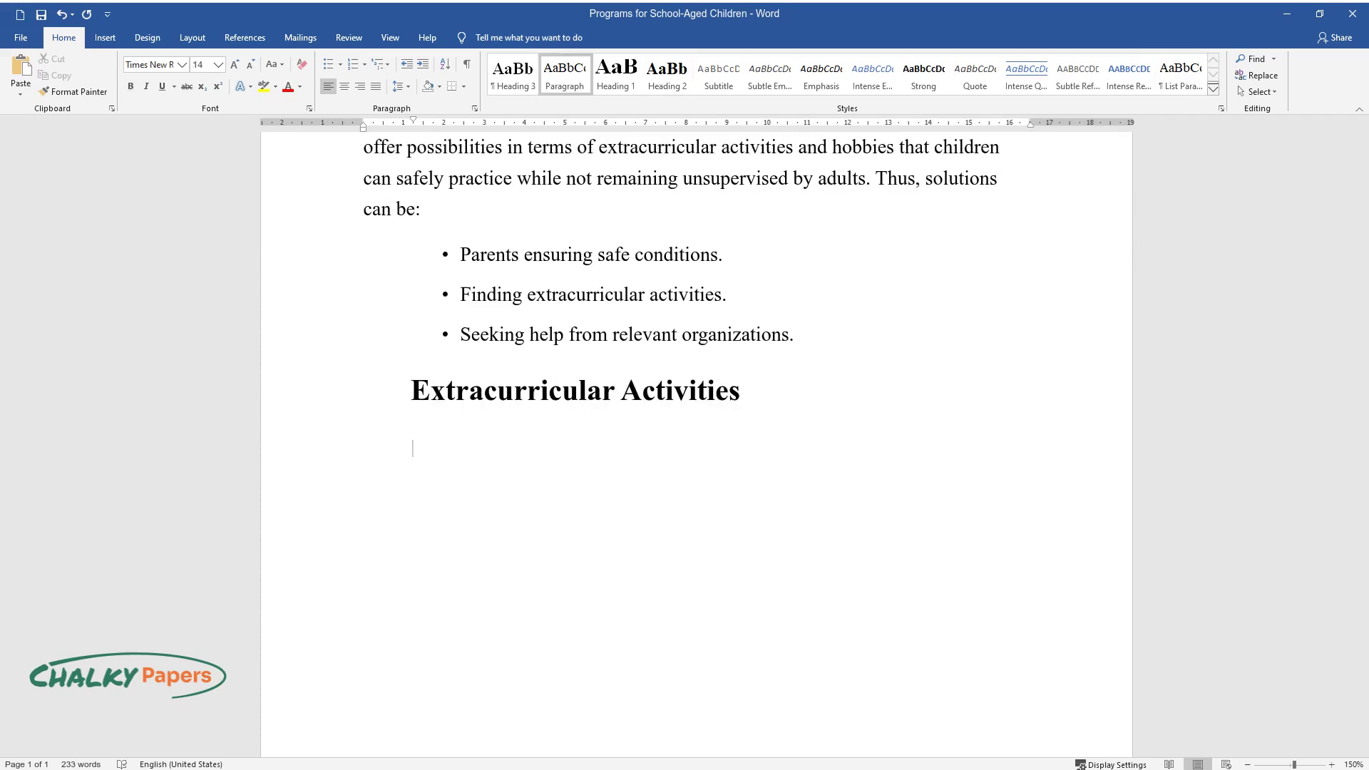
text(Extracurricular act)
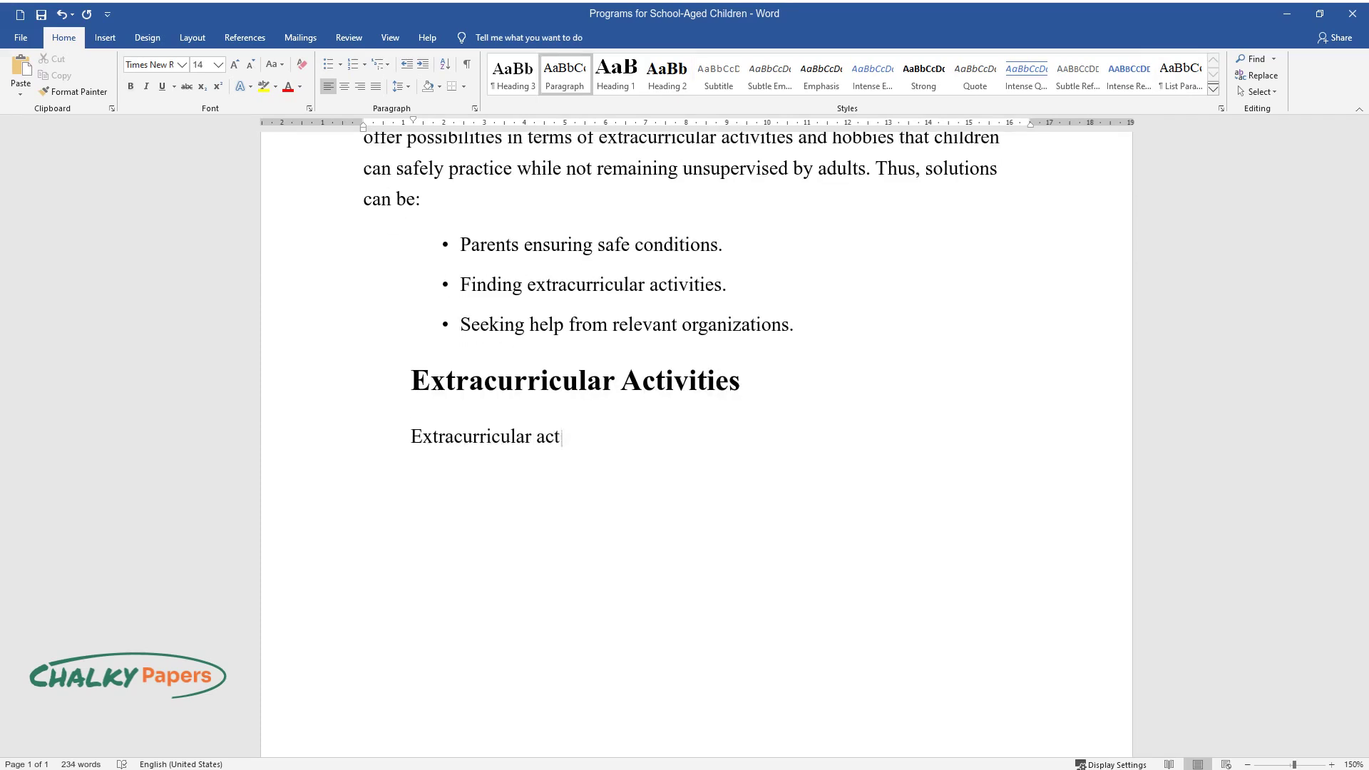
text(ivities are excellent ways for c)
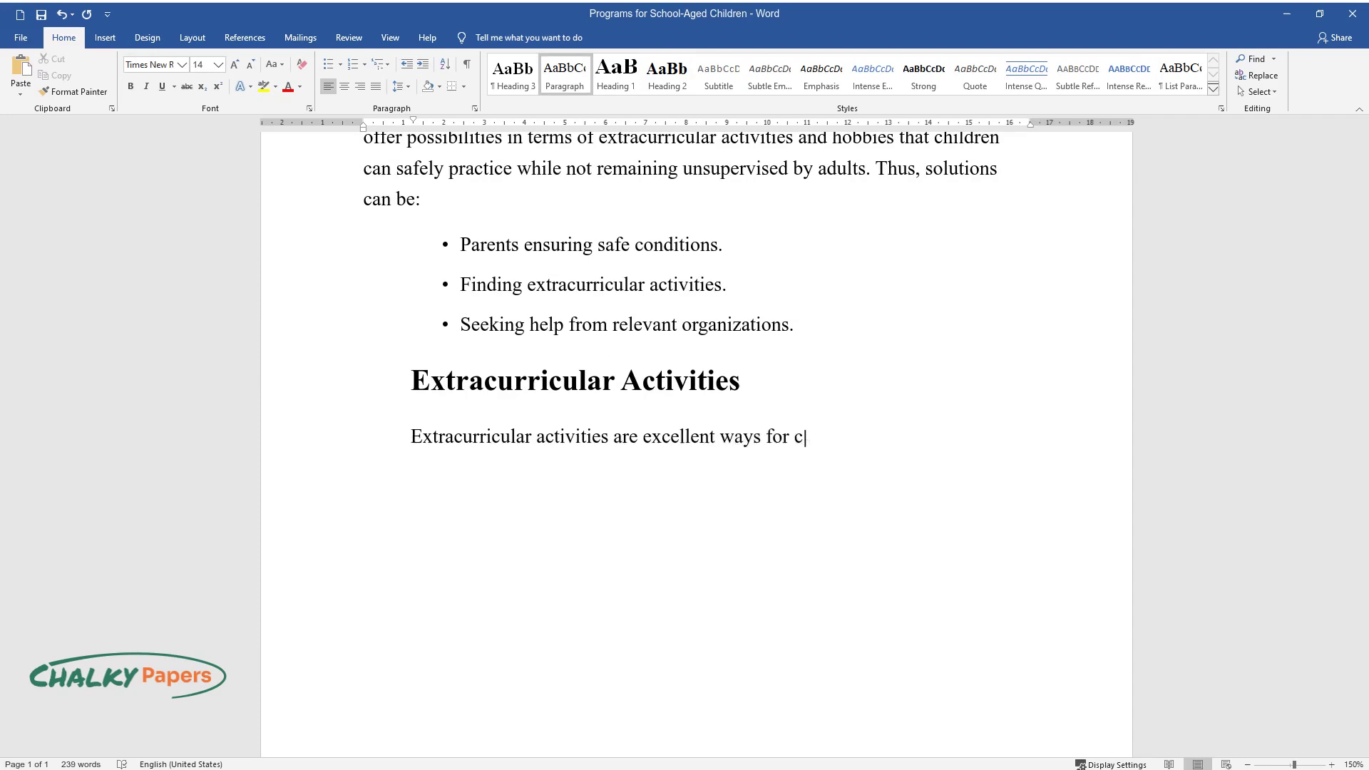
text(hildren to enjoy the hobbies that)
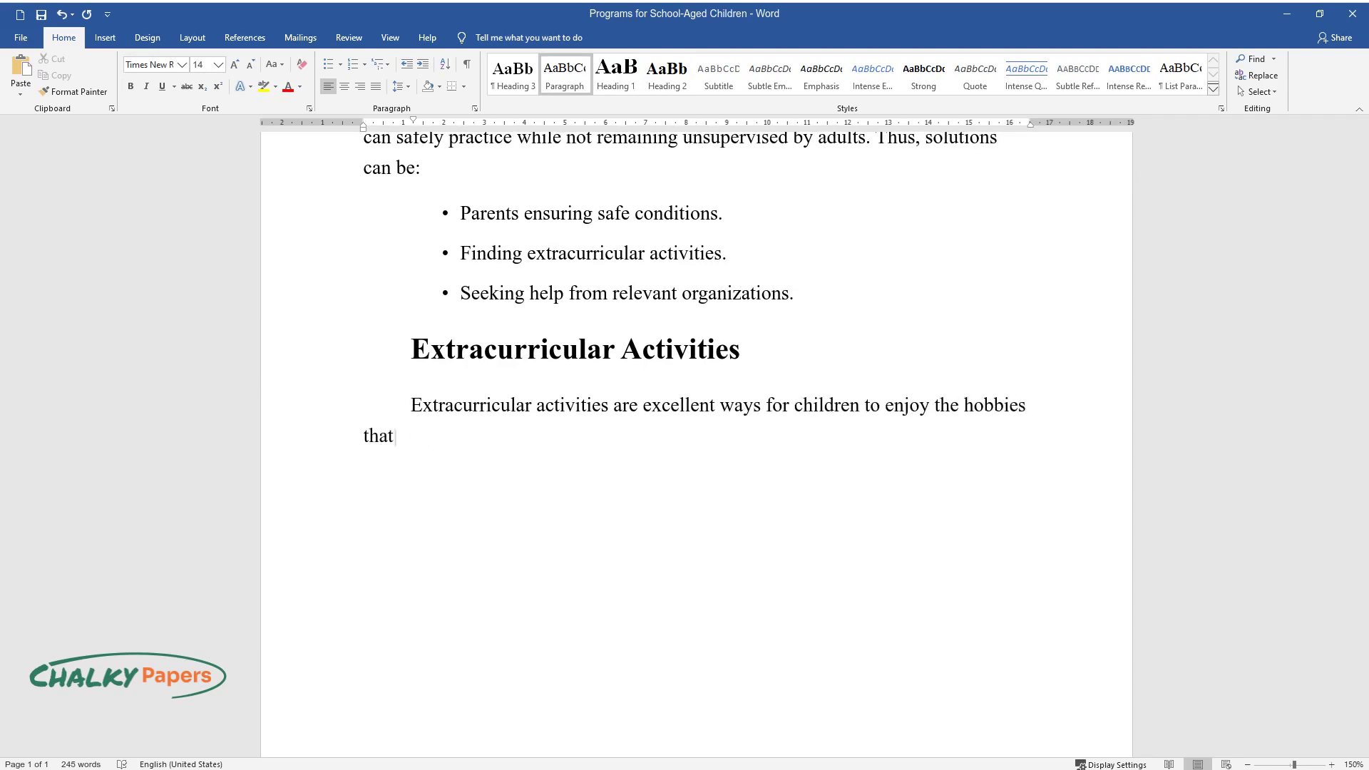
text( they like and for parents to fin)
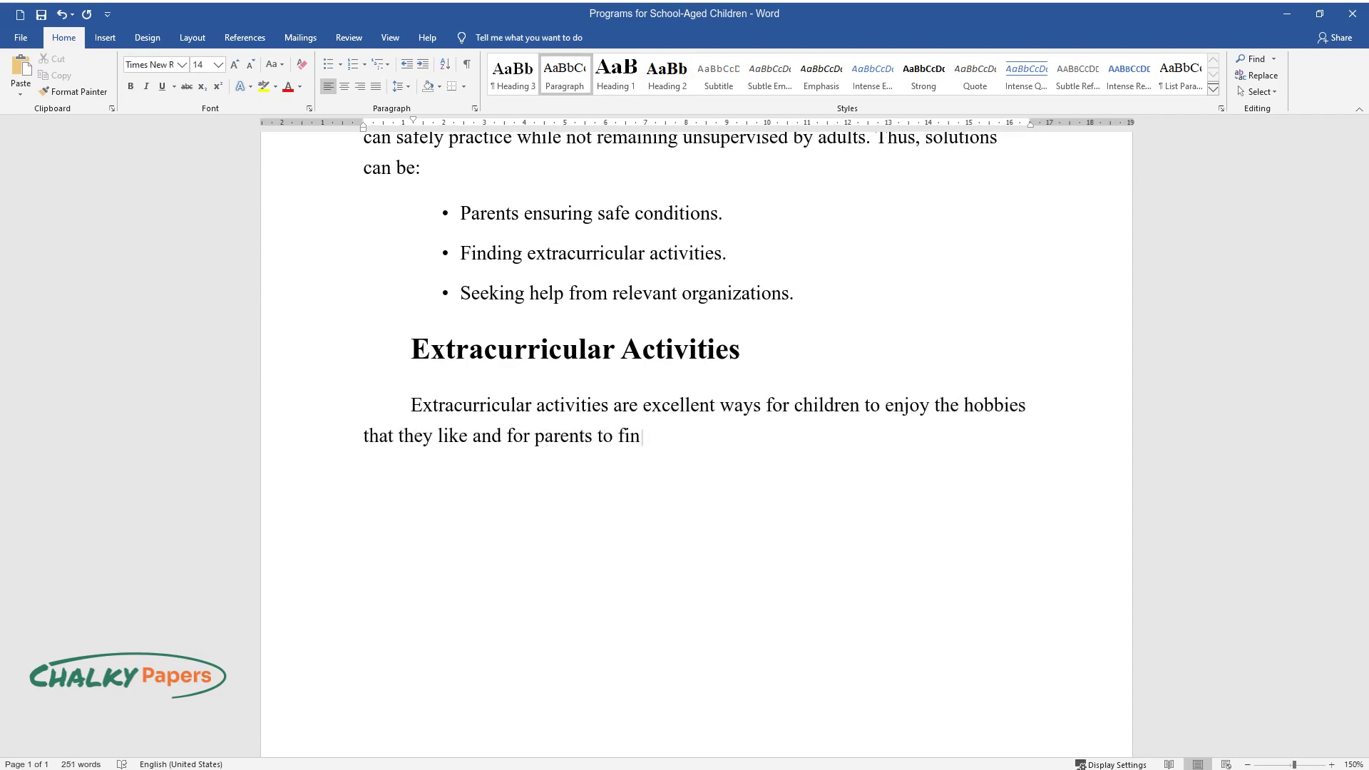
text(d a safe option instead of leavin)
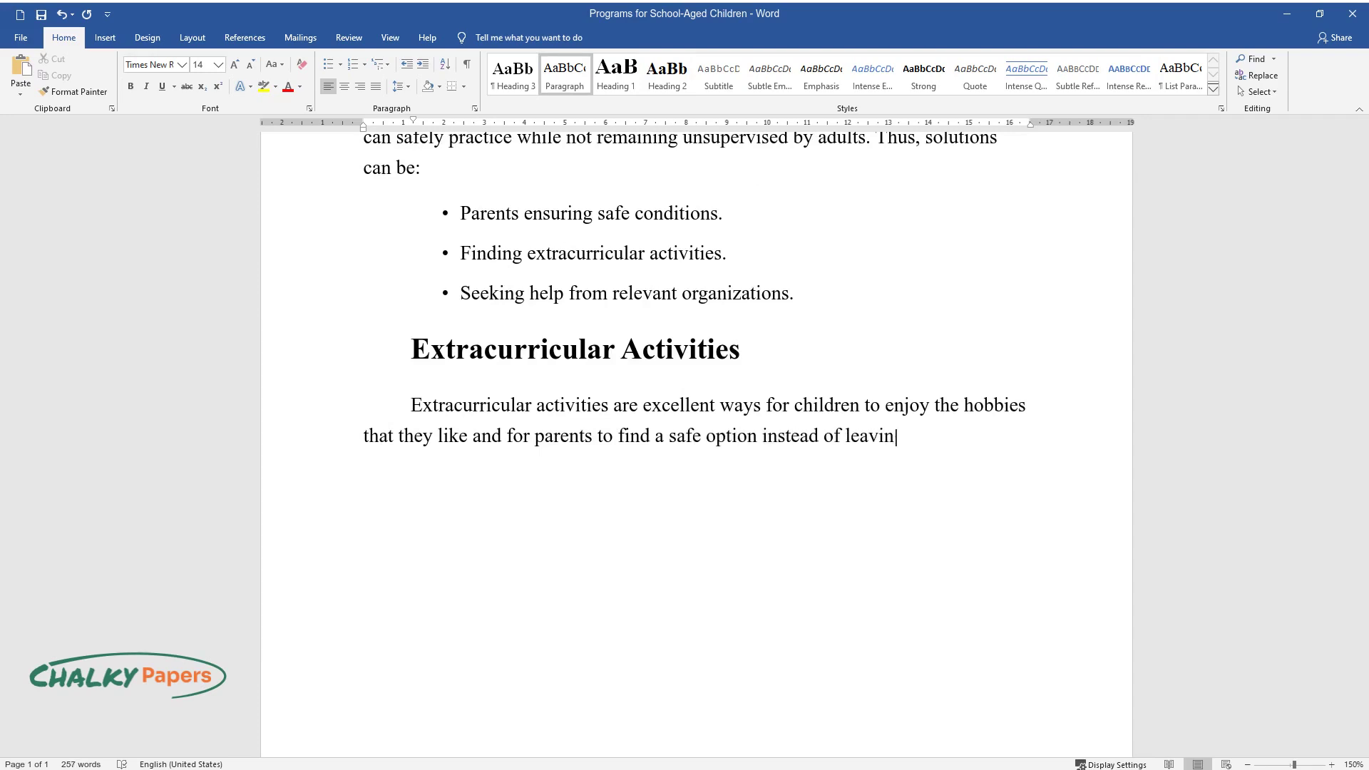
text(g the kids unattended. Thus, multiple pro)
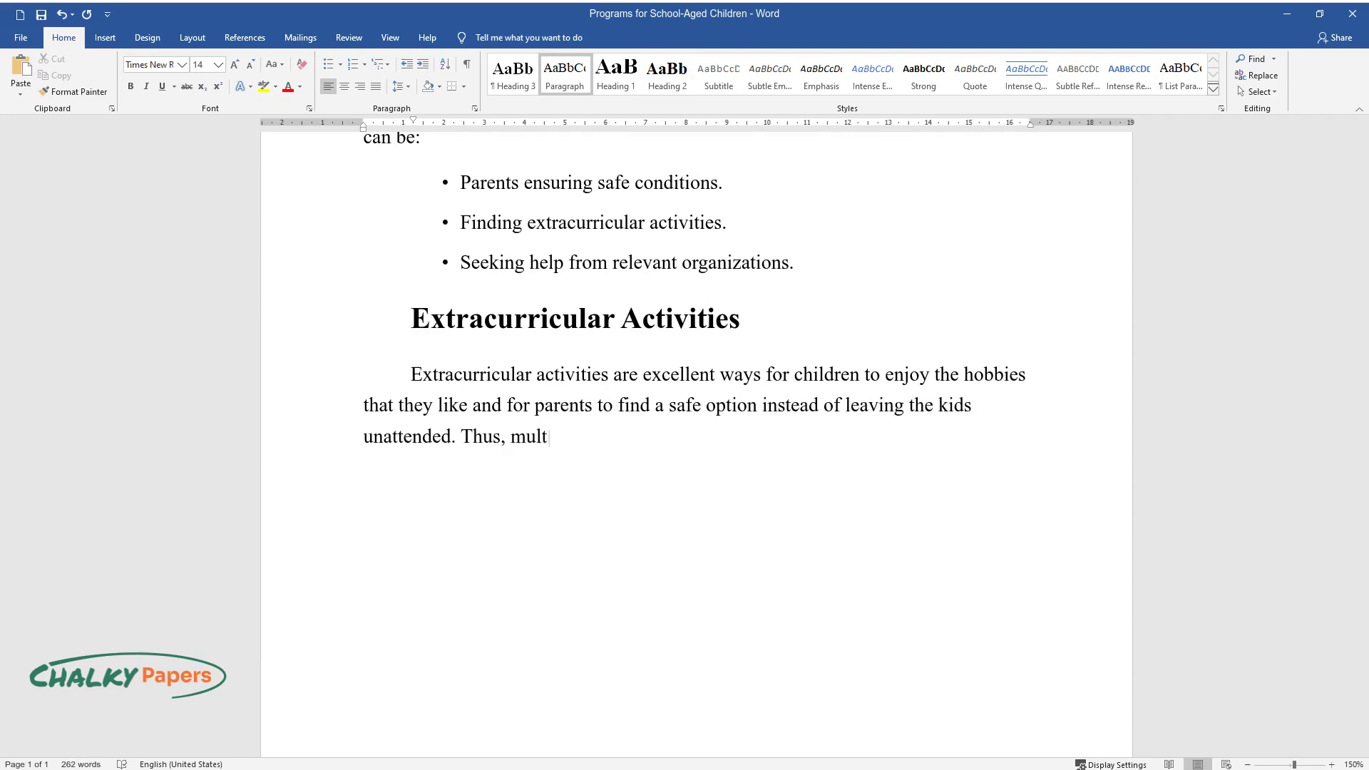
text(grams intended to assist people in such difficult situations are put in place. The Government of Ontario has specific regul)
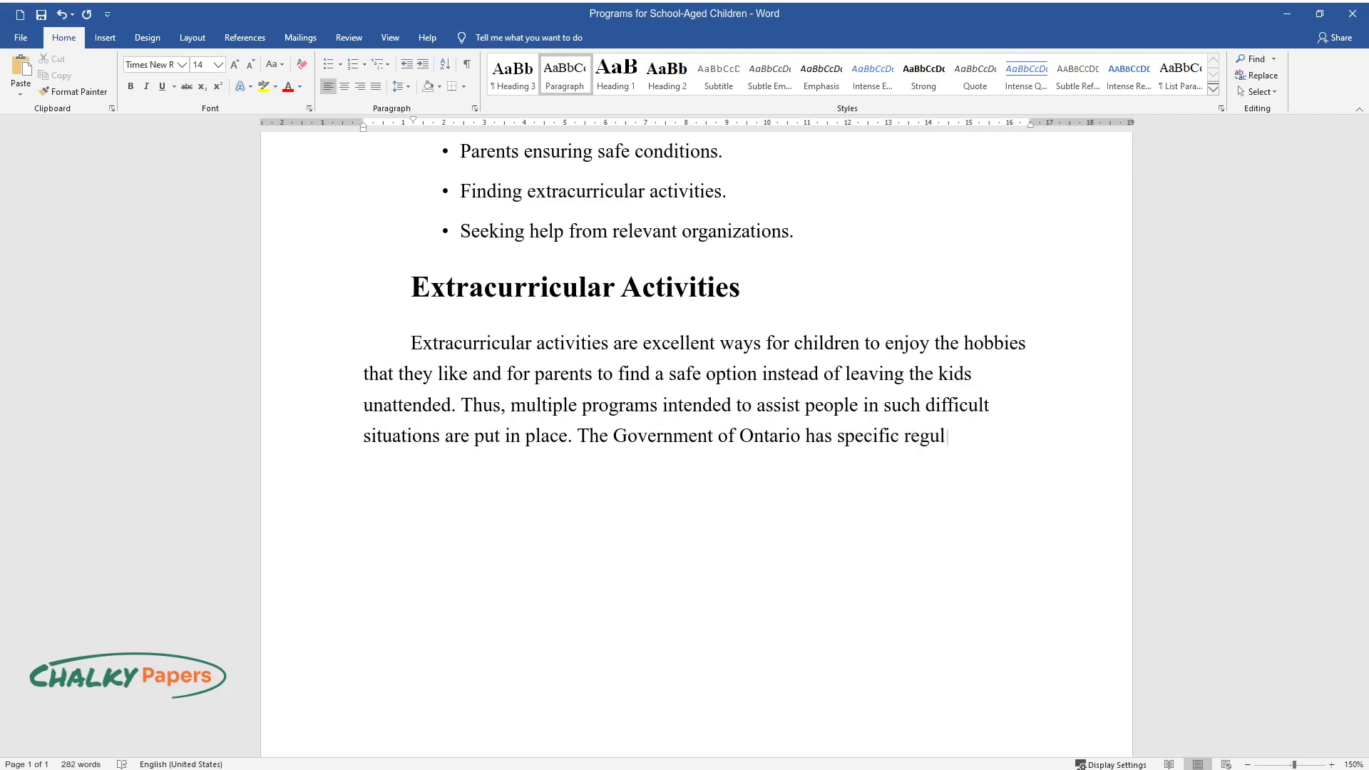
text(ations put in place through the C)
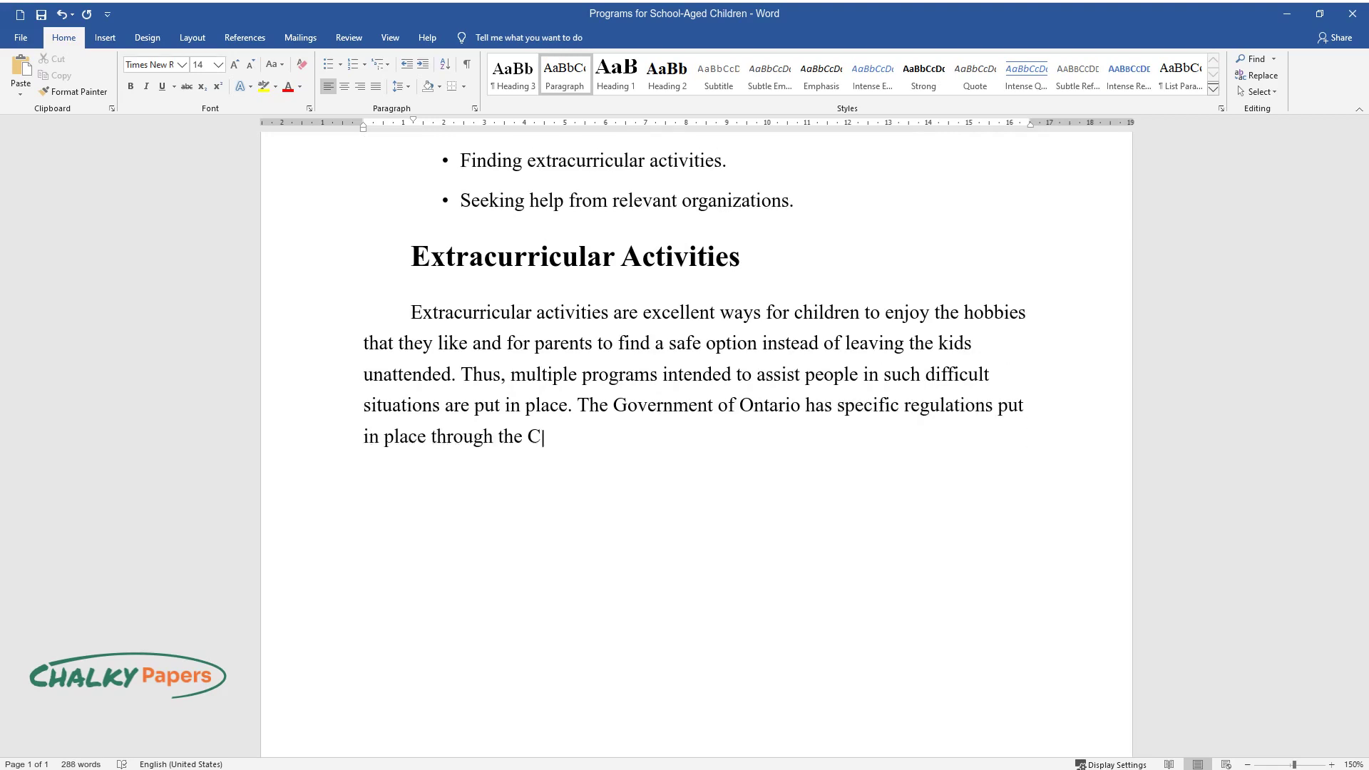
text(hild Care and Early Years Act (C)
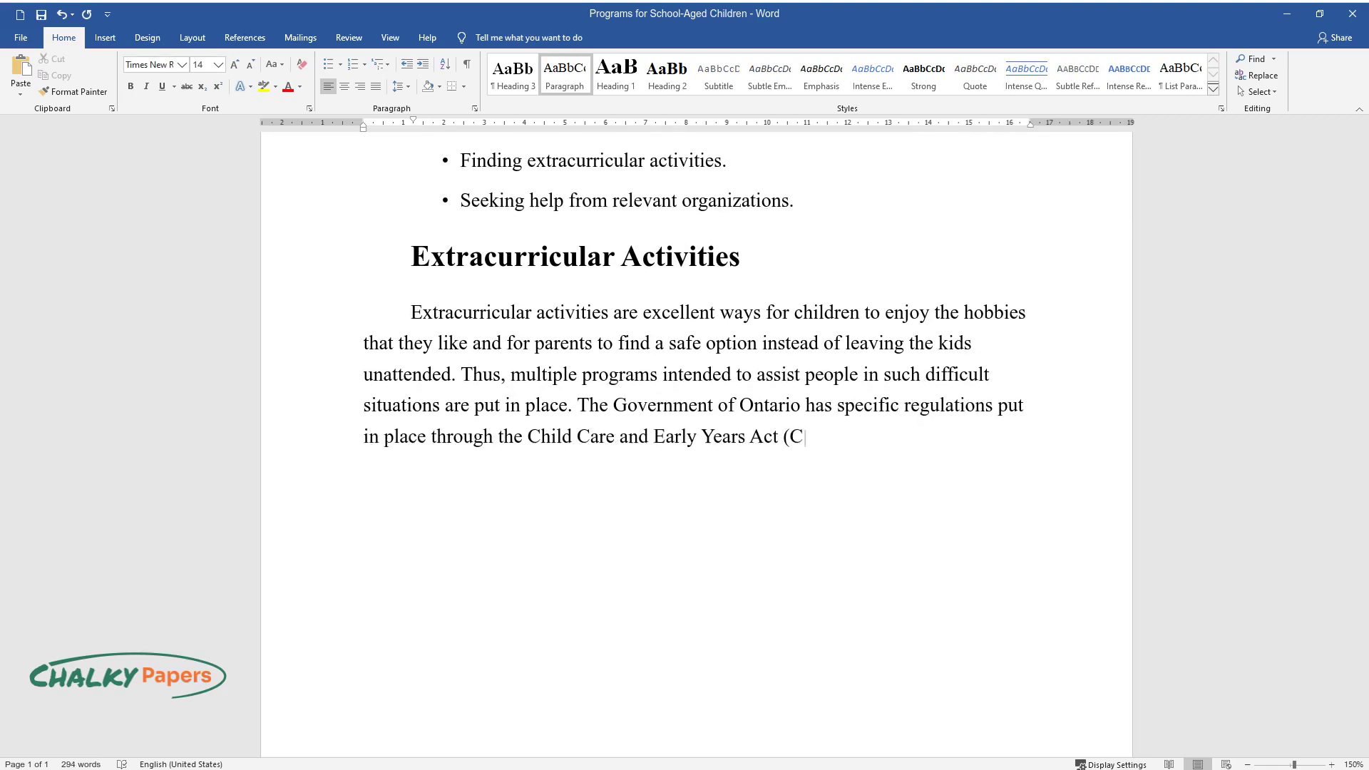
text(CEYA) in 2014 when it com)
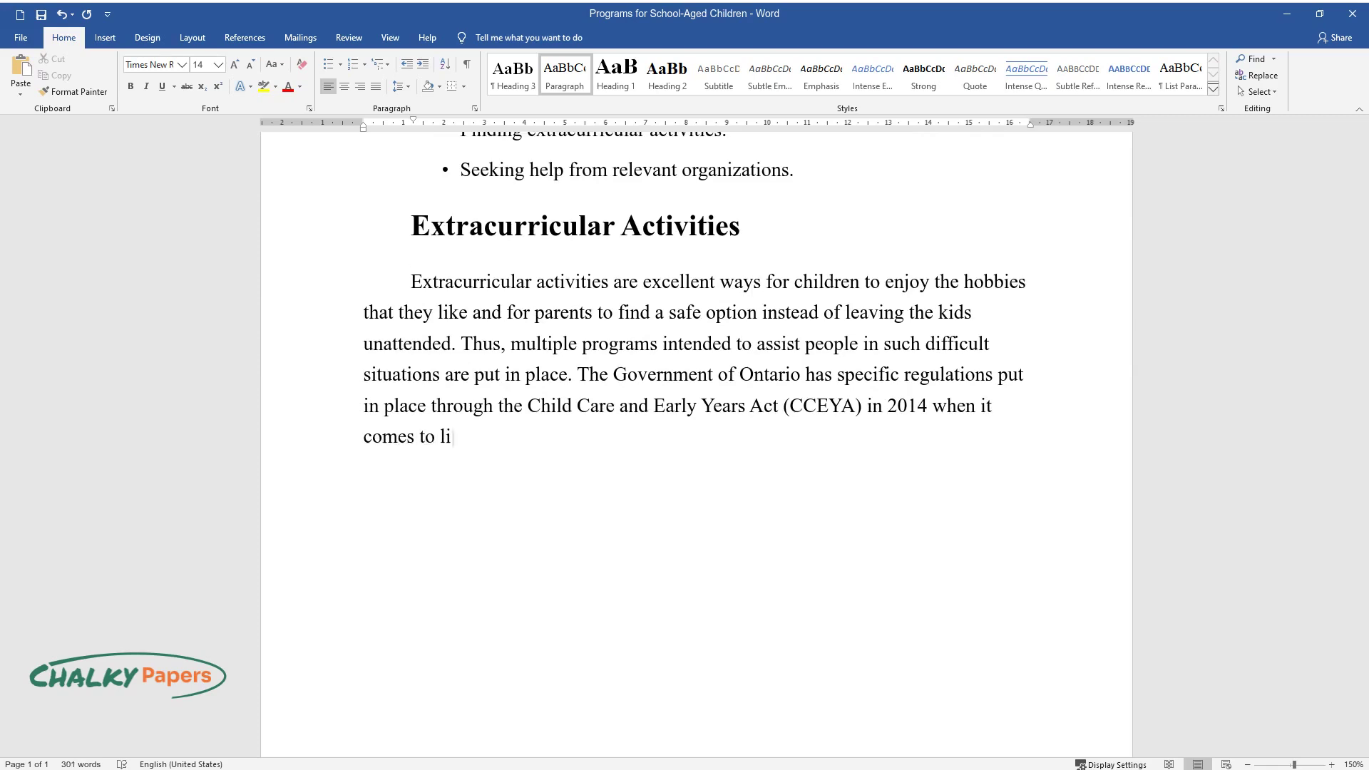
text(es to licensing programs that help childr)
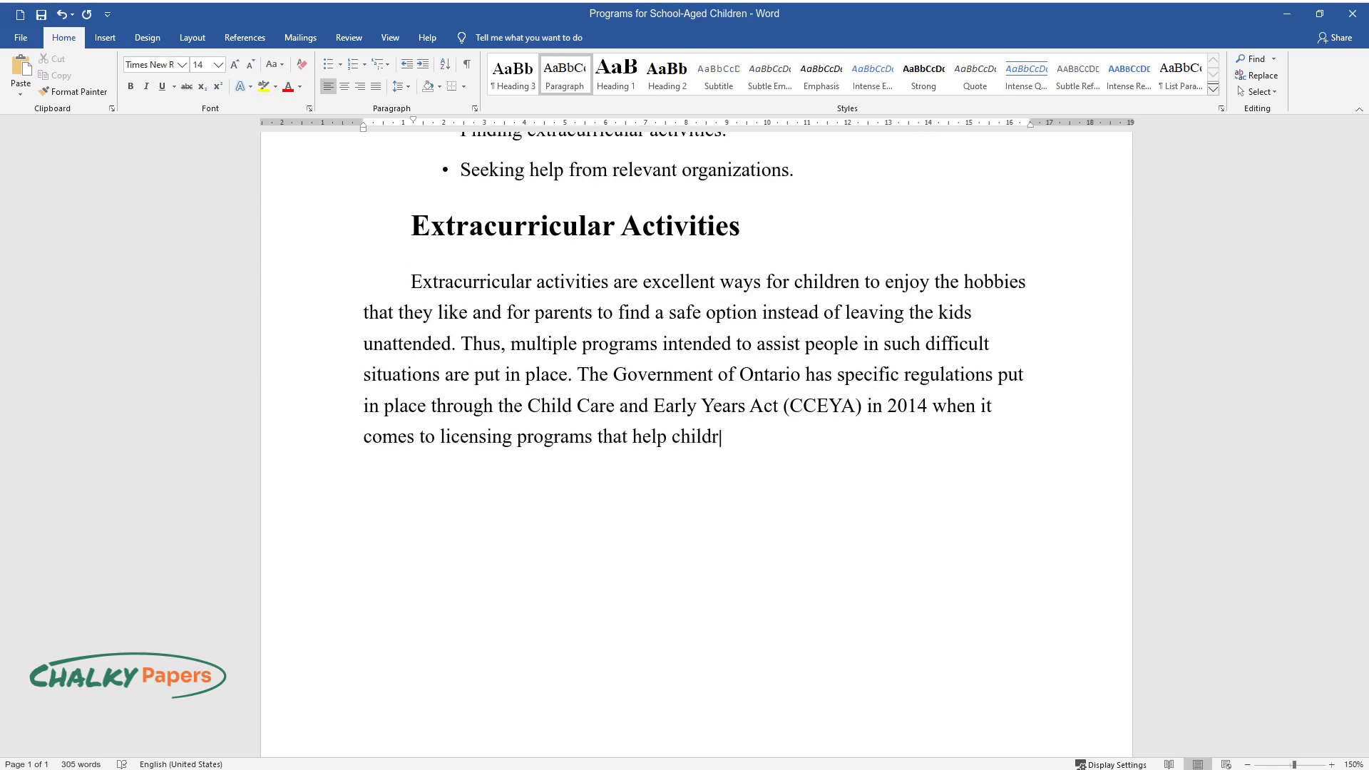
text(en maintain a healthy lifestyle t)
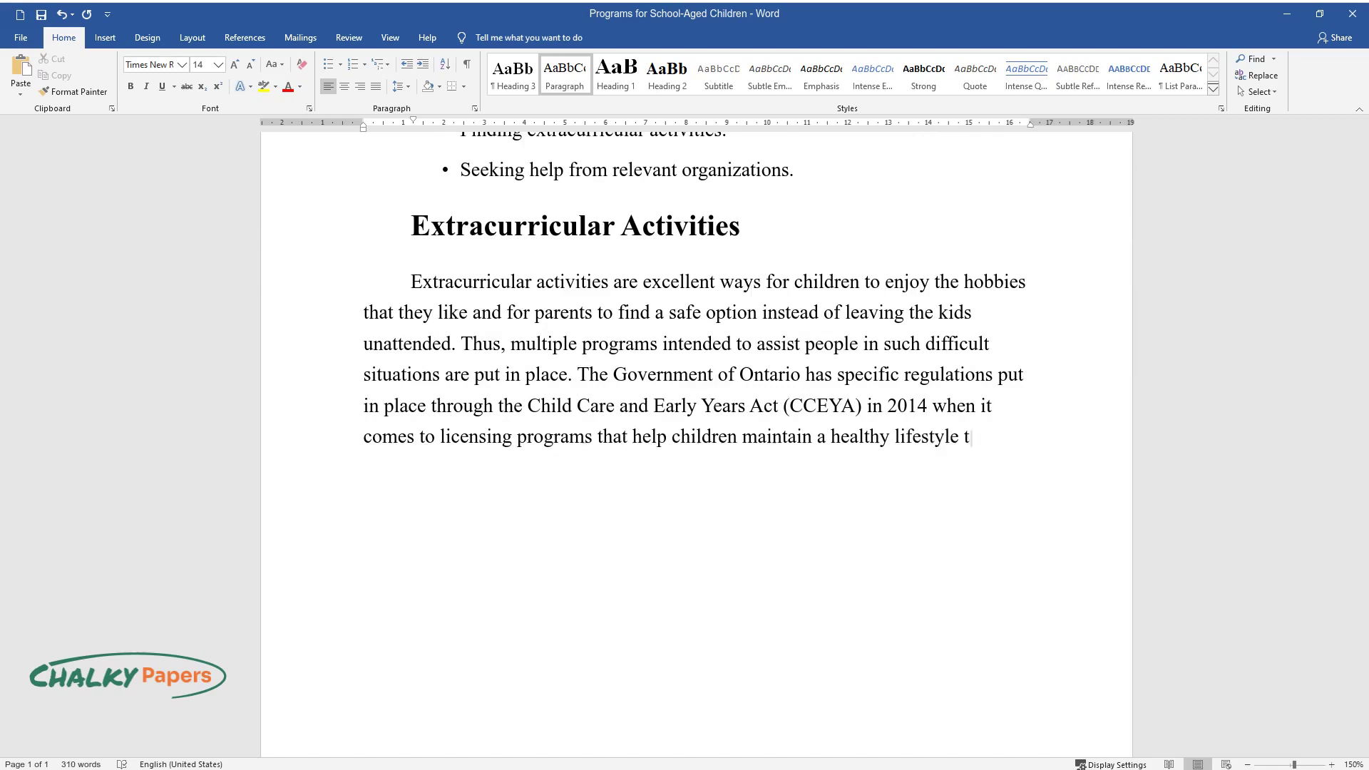
text(hrough activity, have a safe environment, and giv)
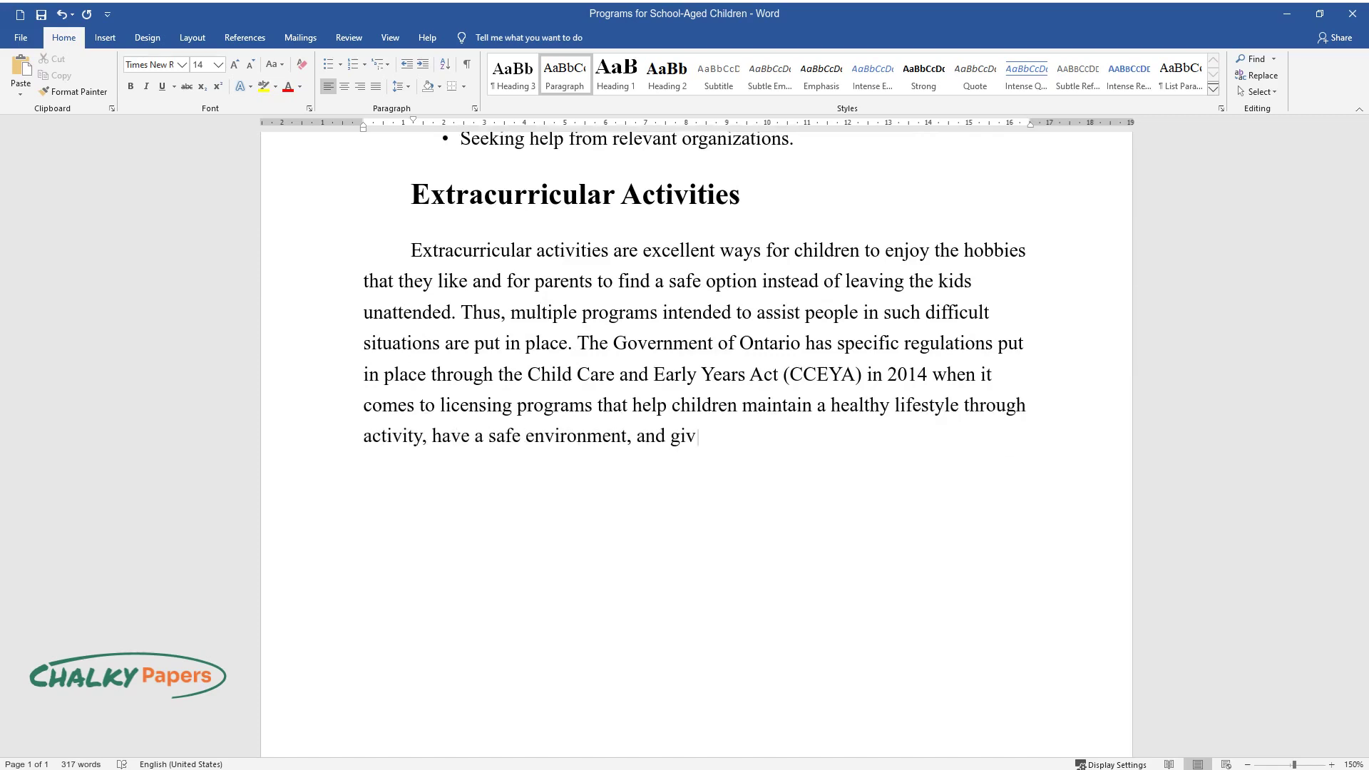
text(e parents options in terms of avo)
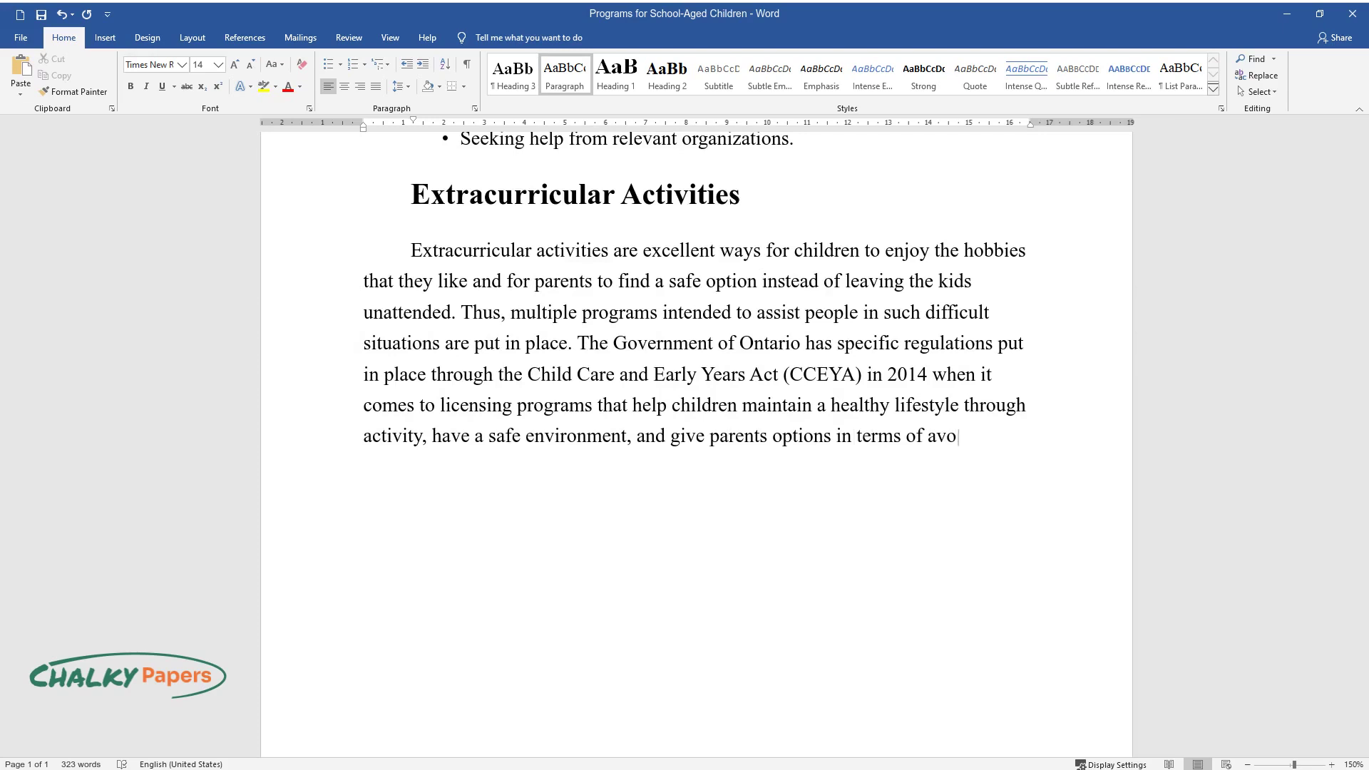
text(iding leaving children alone at )
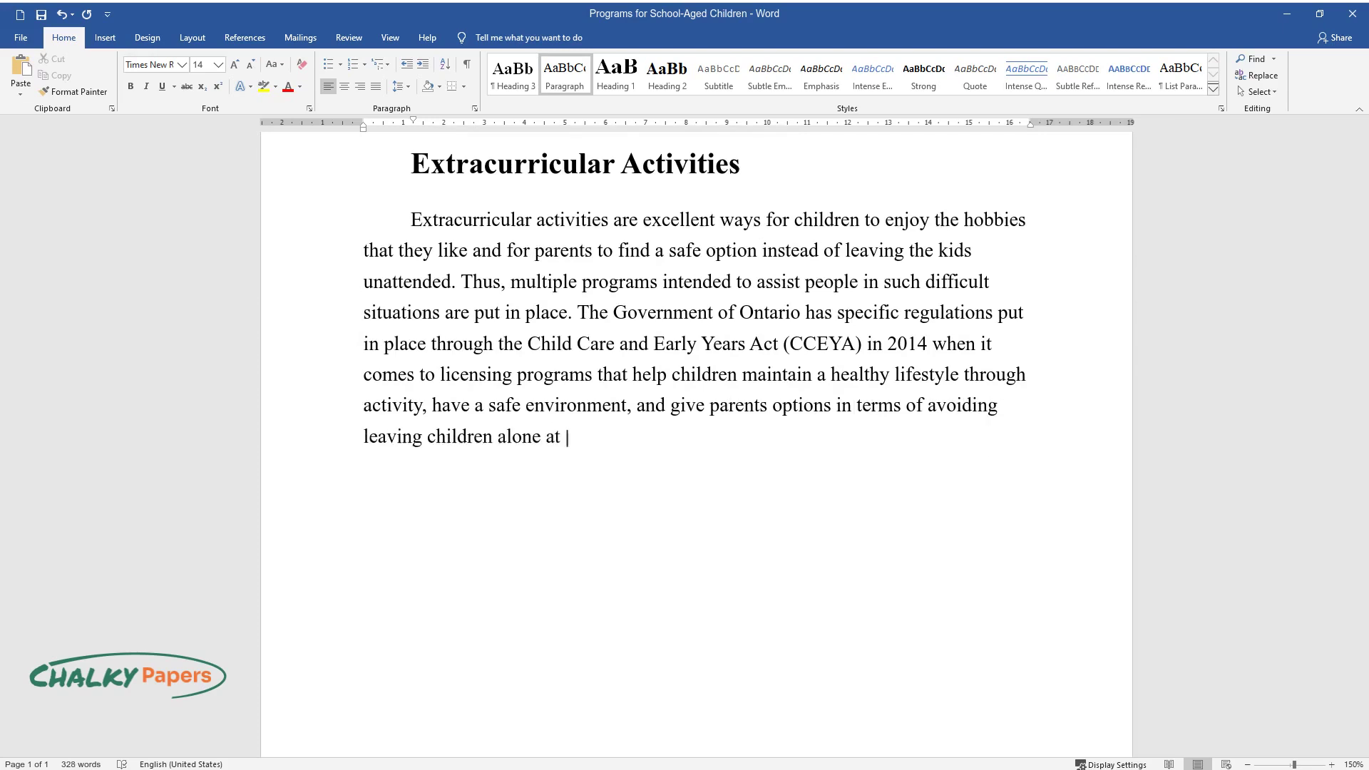
text(home. This does not only apply to)
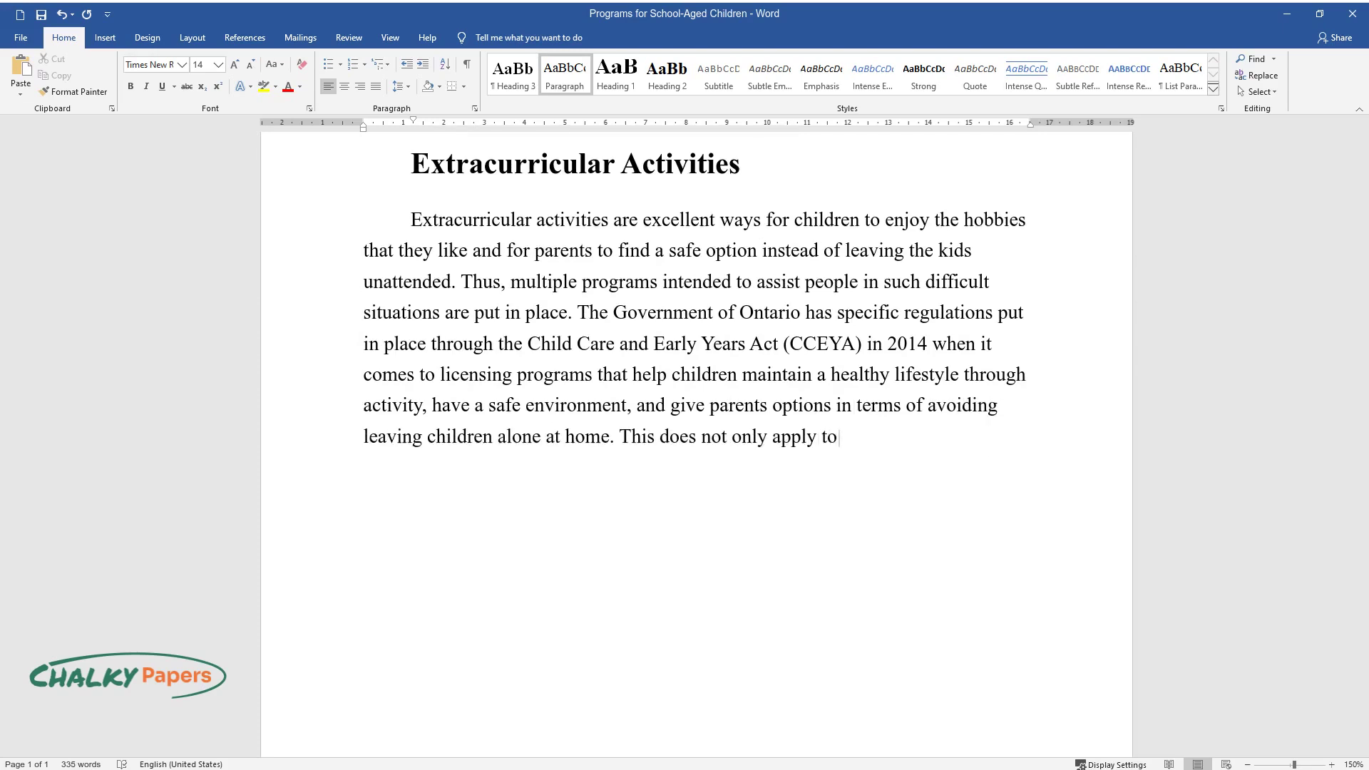
text( programs related to sports, and )
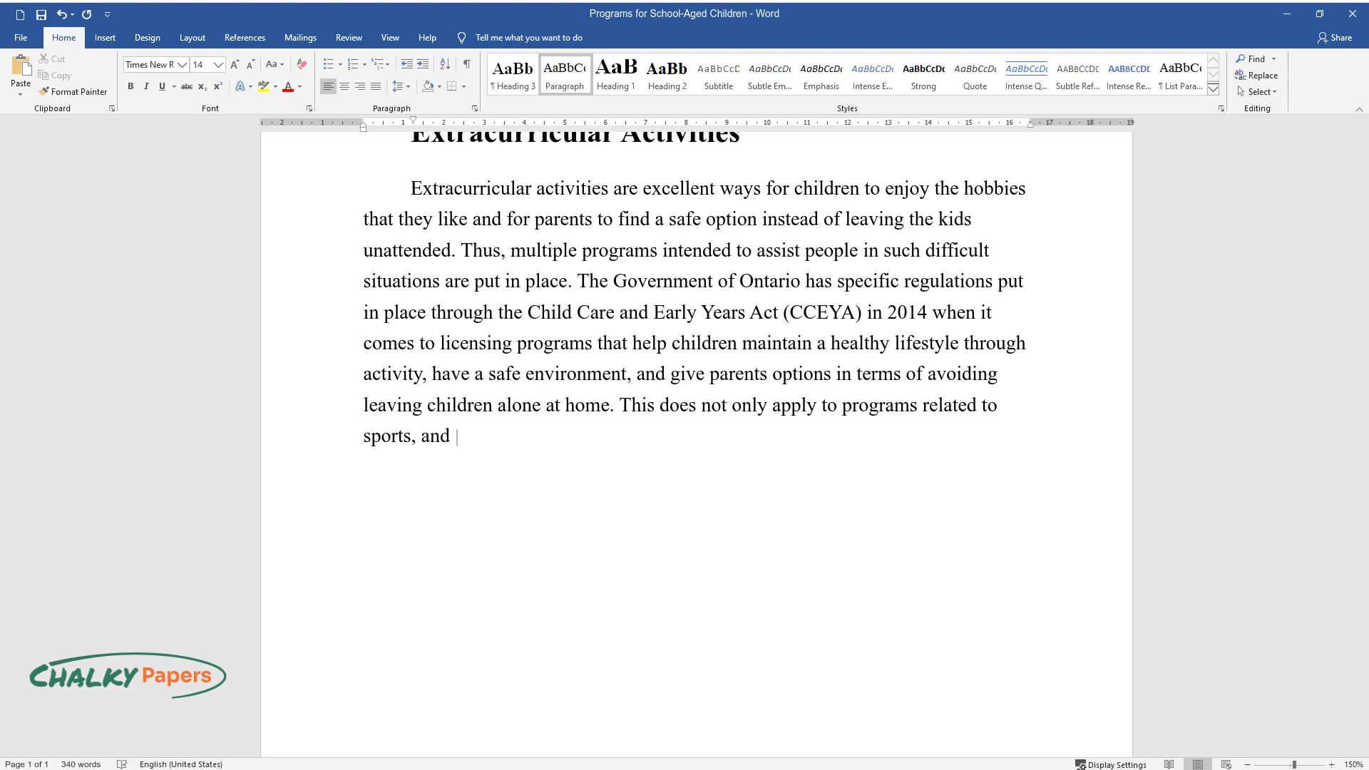
text(multiple options are available d)
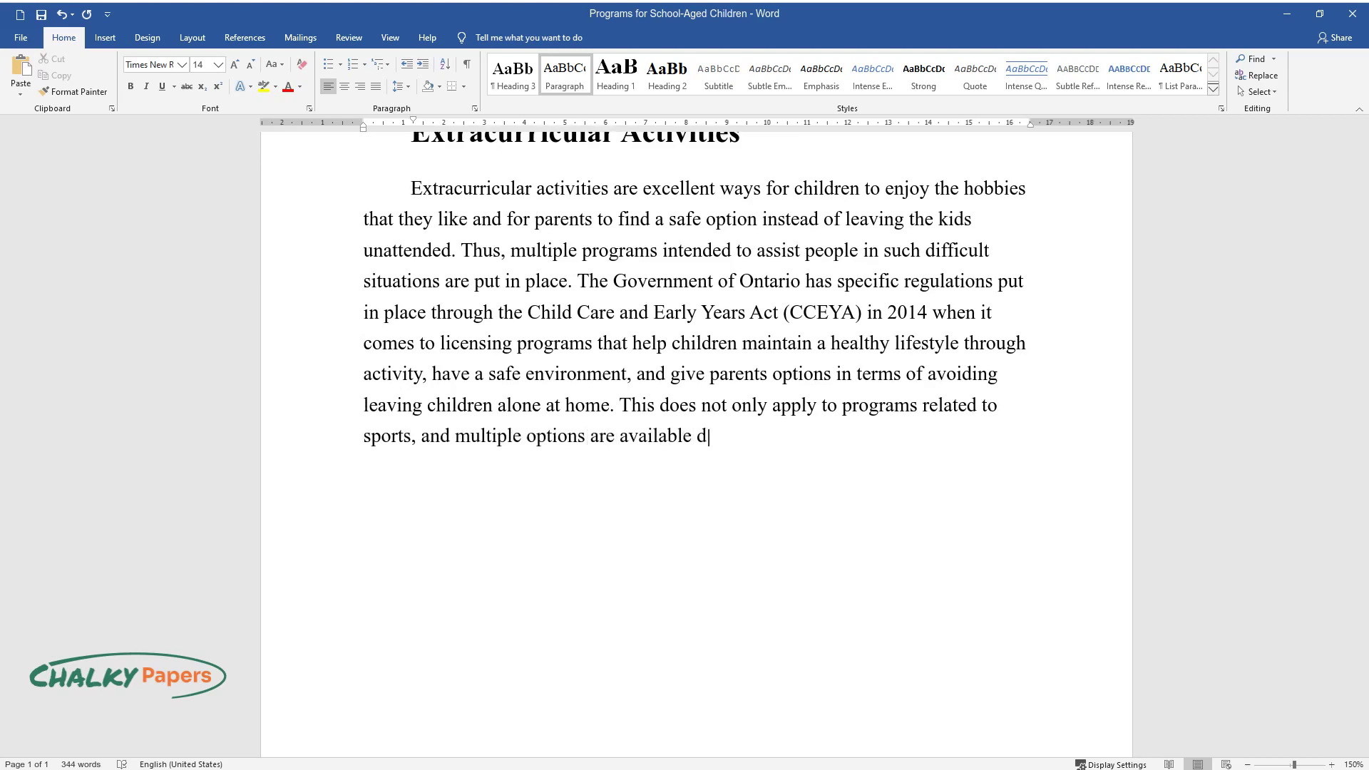
text(epending on health concerns, prefe)
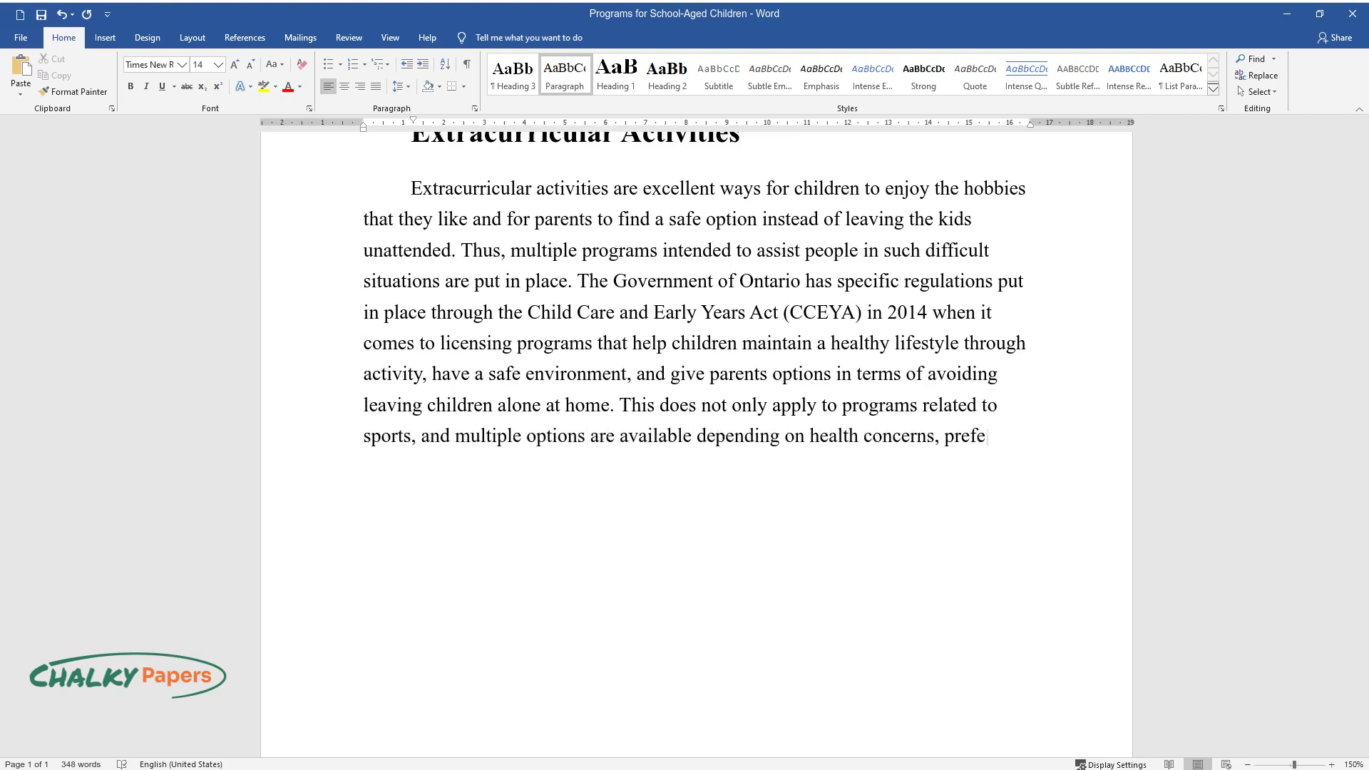
text(rences, and motivation. Thus, or)
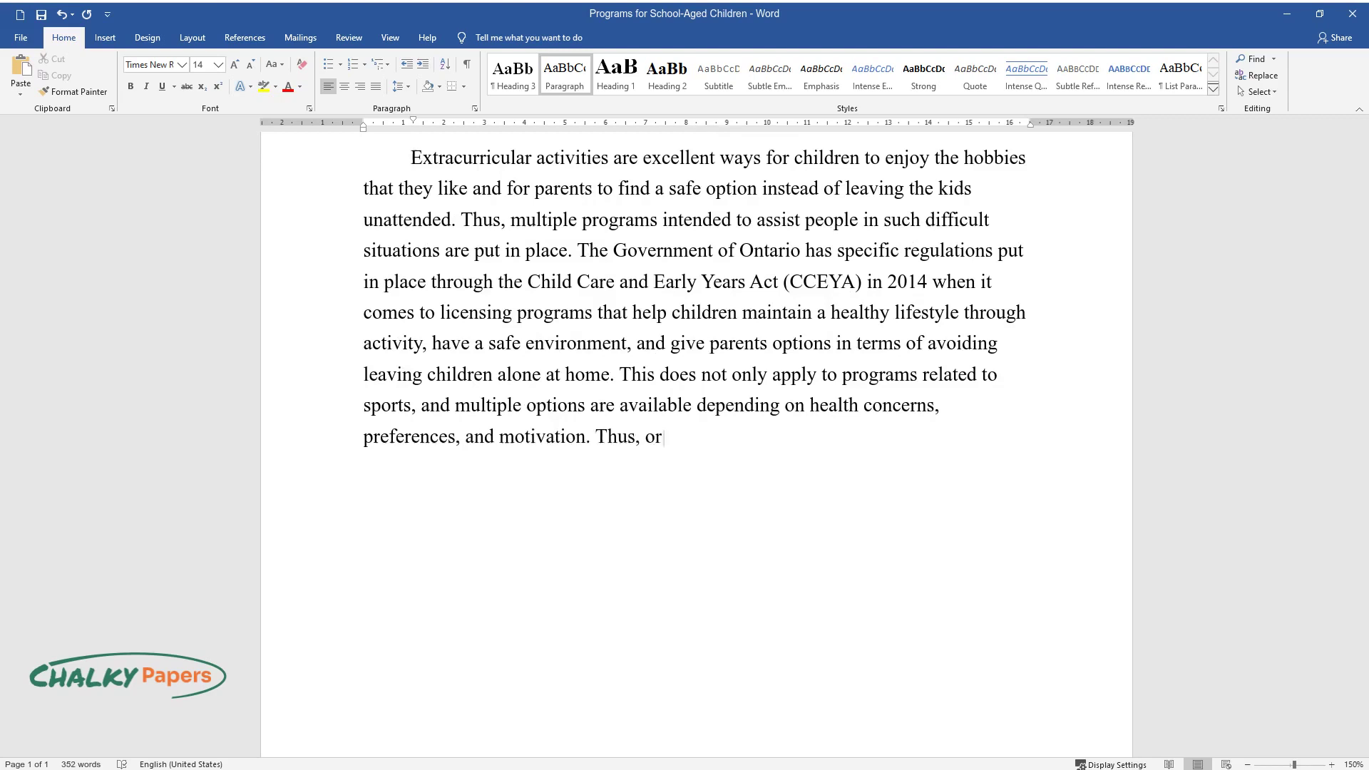
text(ganizations often offer options such as art classes, nature-relate)
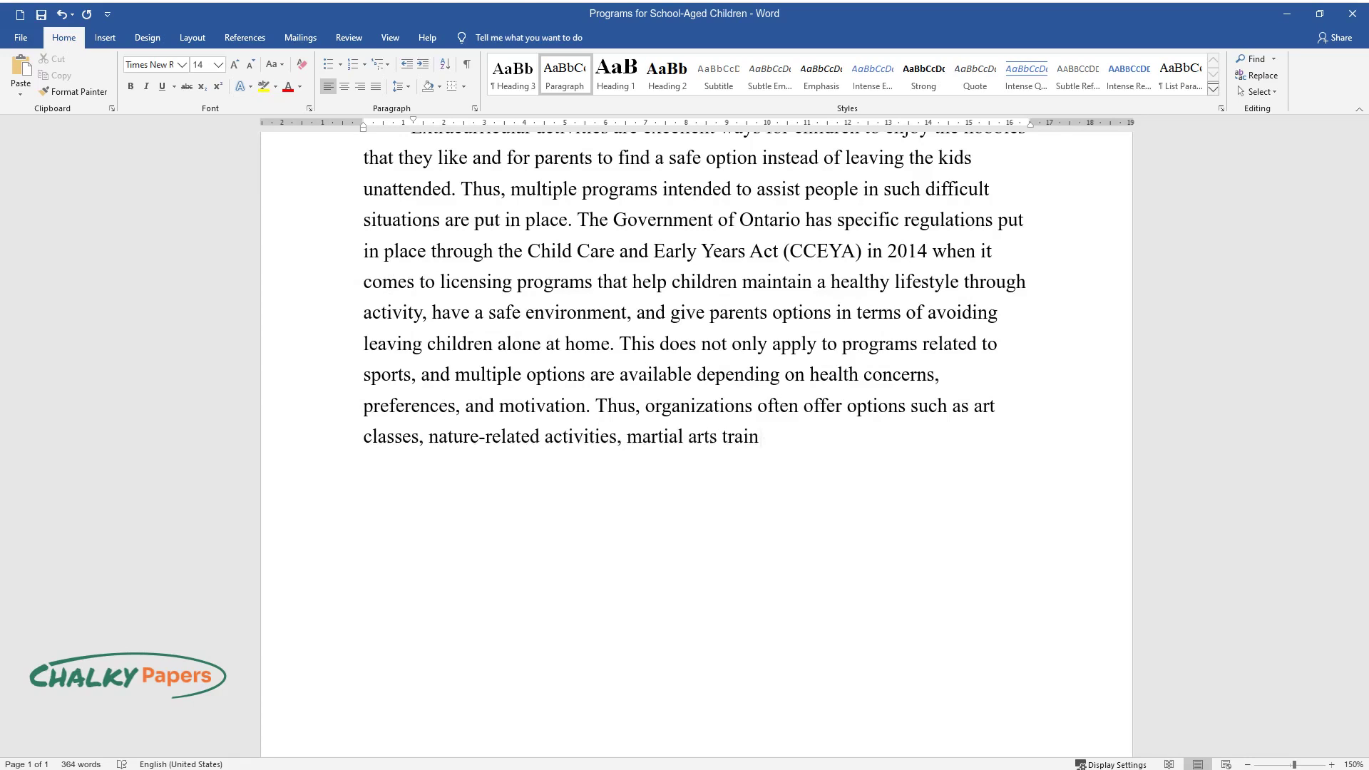
text( other extracurricular ac)
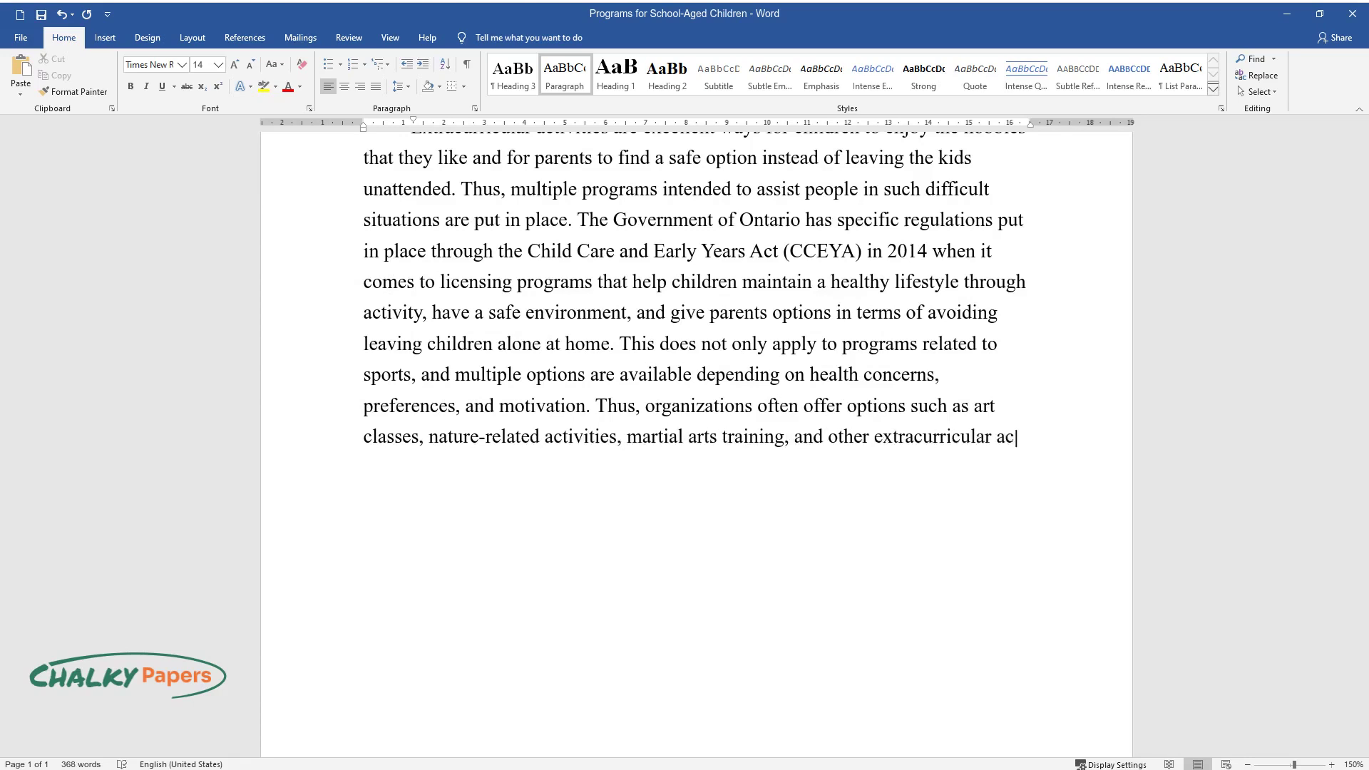
text(tivities that children can partic)
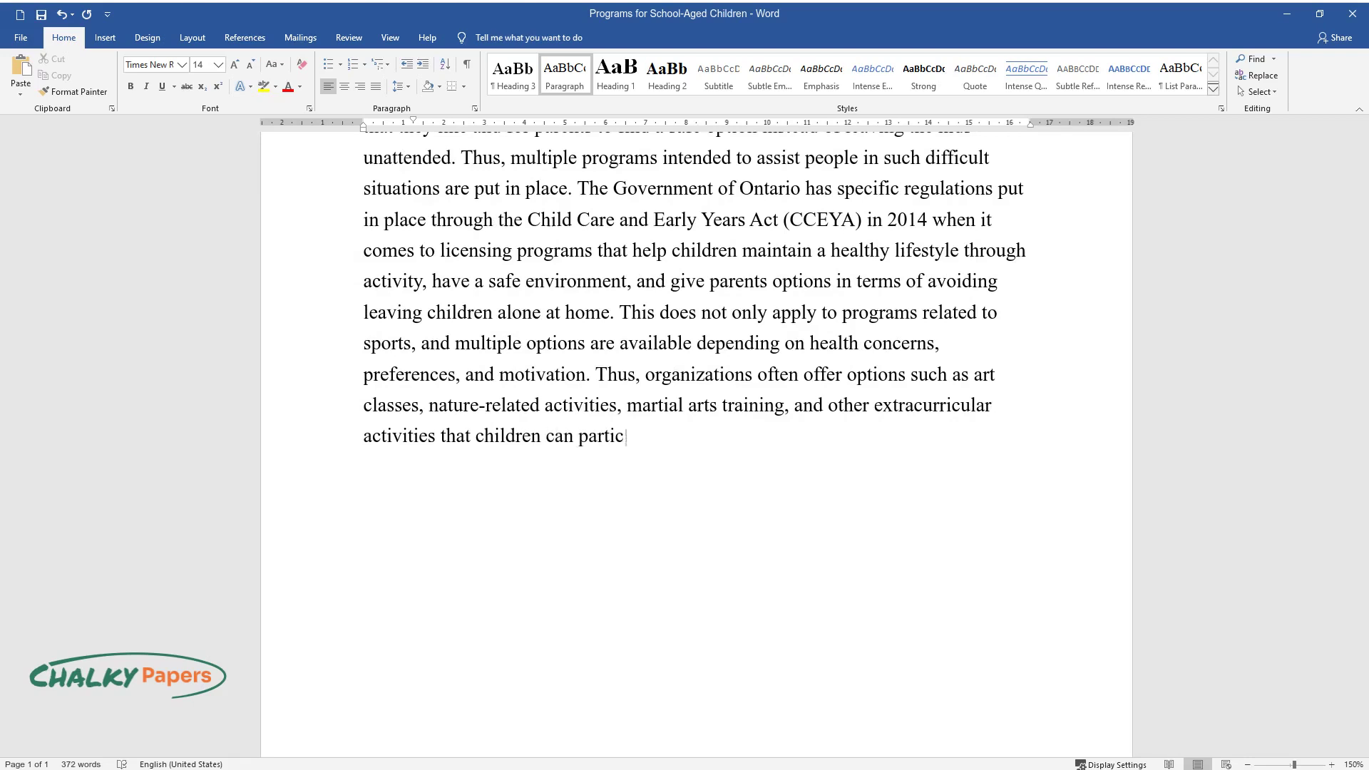
text(ipate in.)
key(Return)
Finish the authorization paragraph, add the 'Sports and Recreational Activities' heading, and begin its body text
text(Such i)
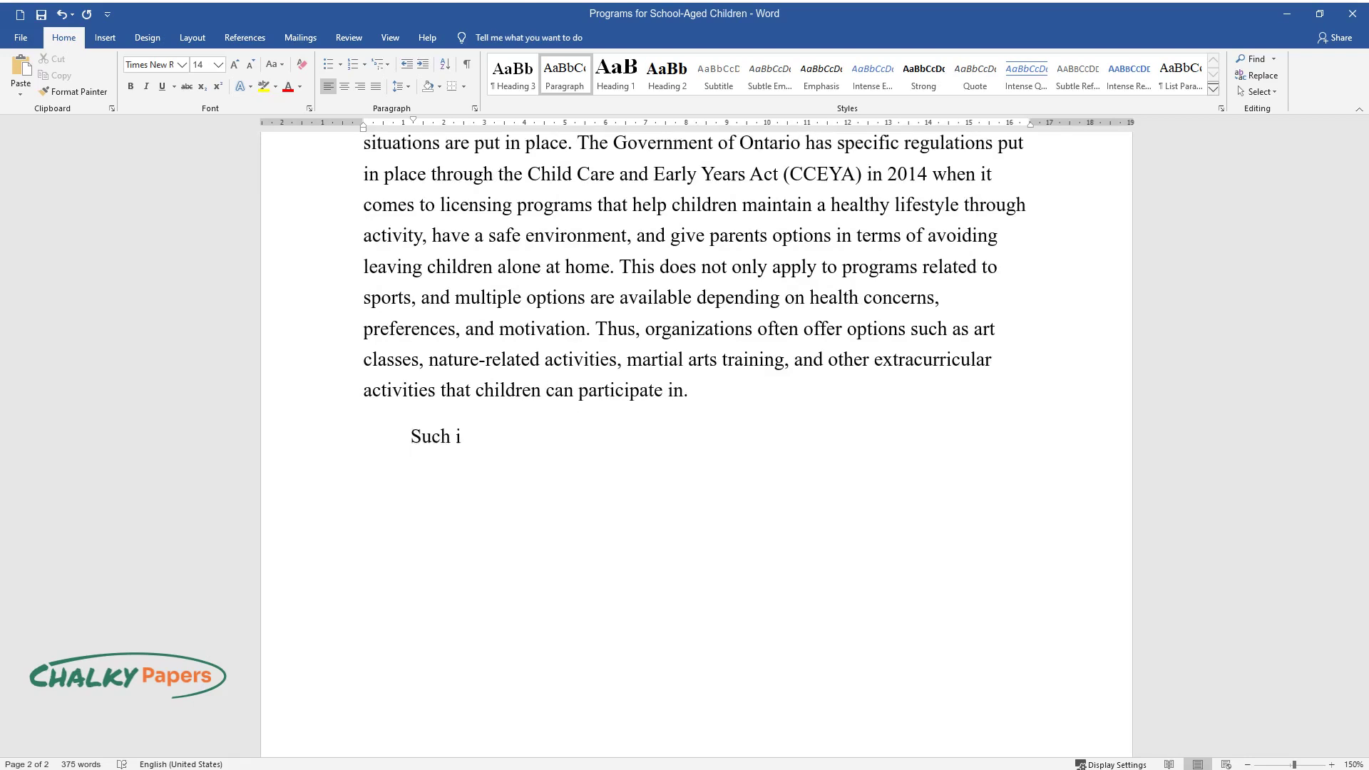
text(nitiatives can require authorization )
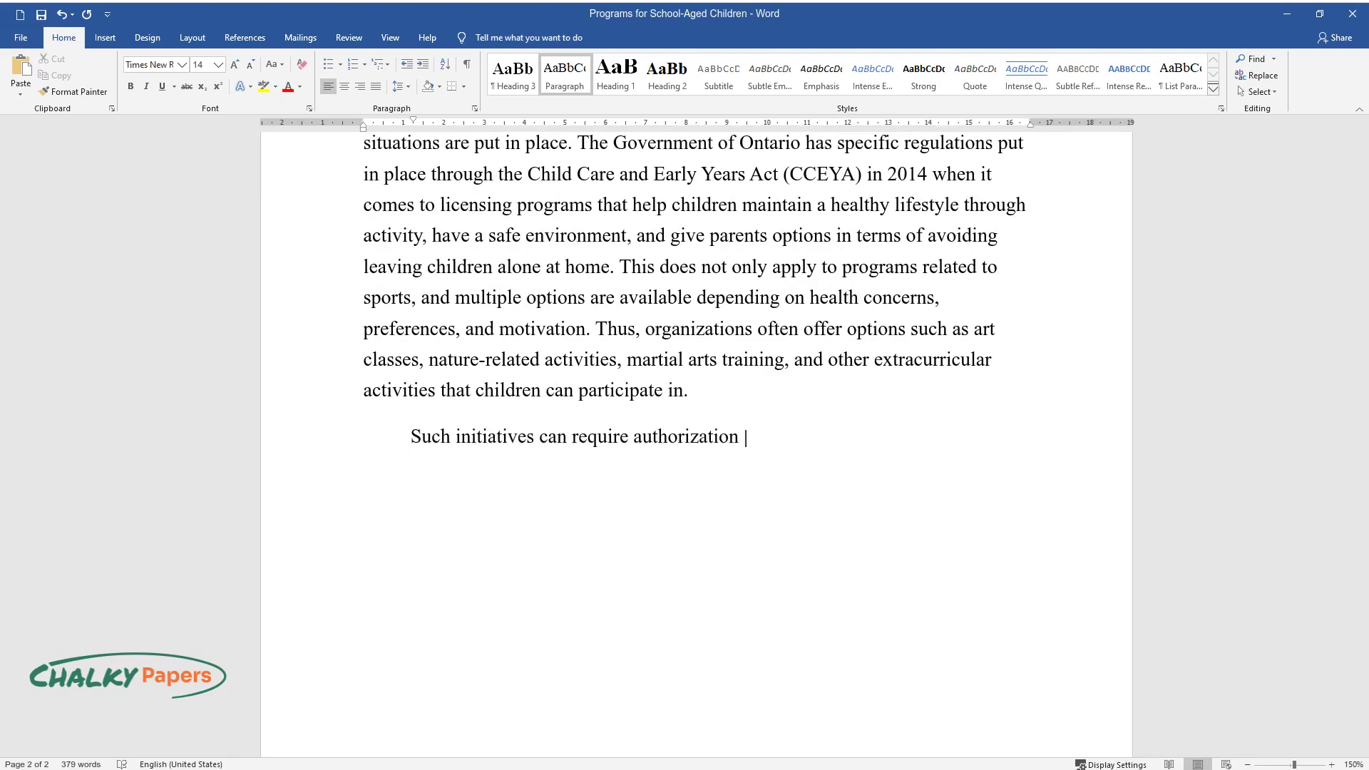
text(or not depending on the hours of oper)
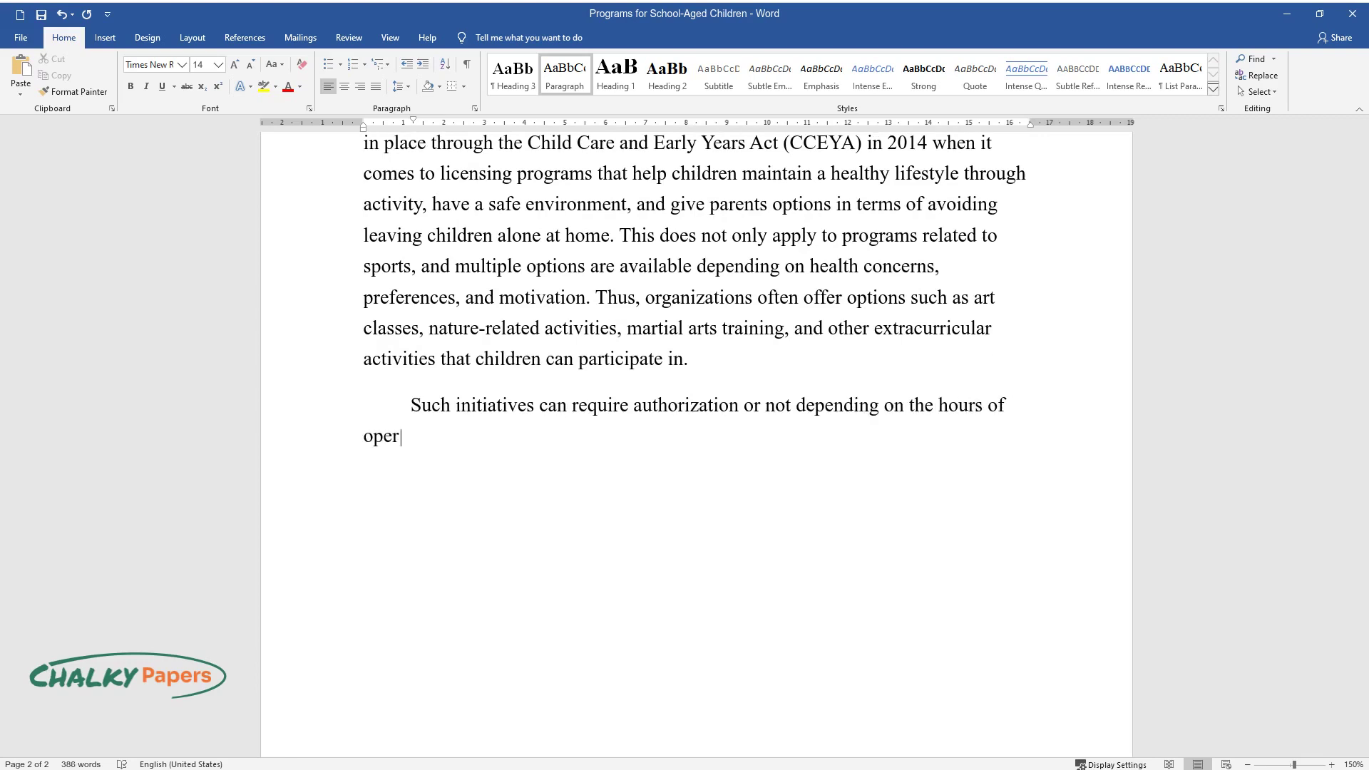
text(ations, the provider, the activity th)
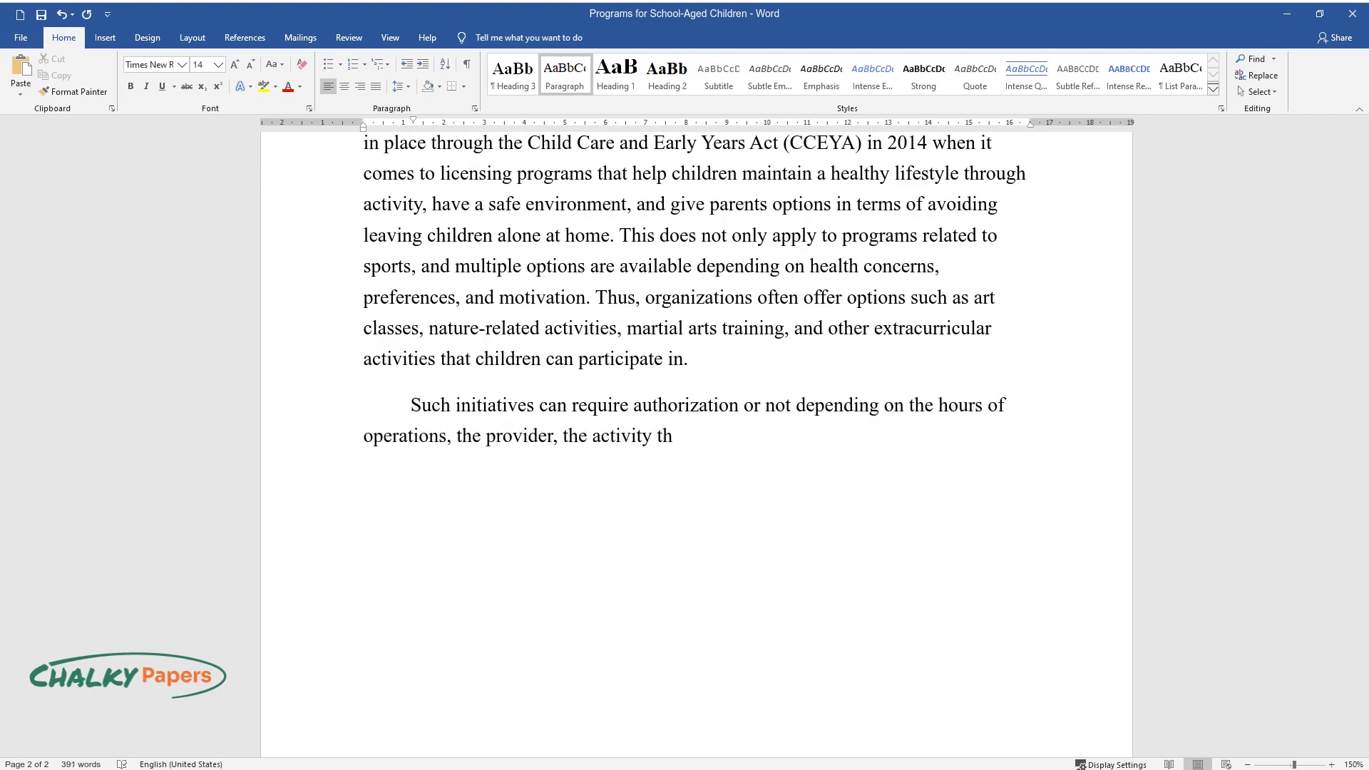
text(at is being promoted, and other facto)
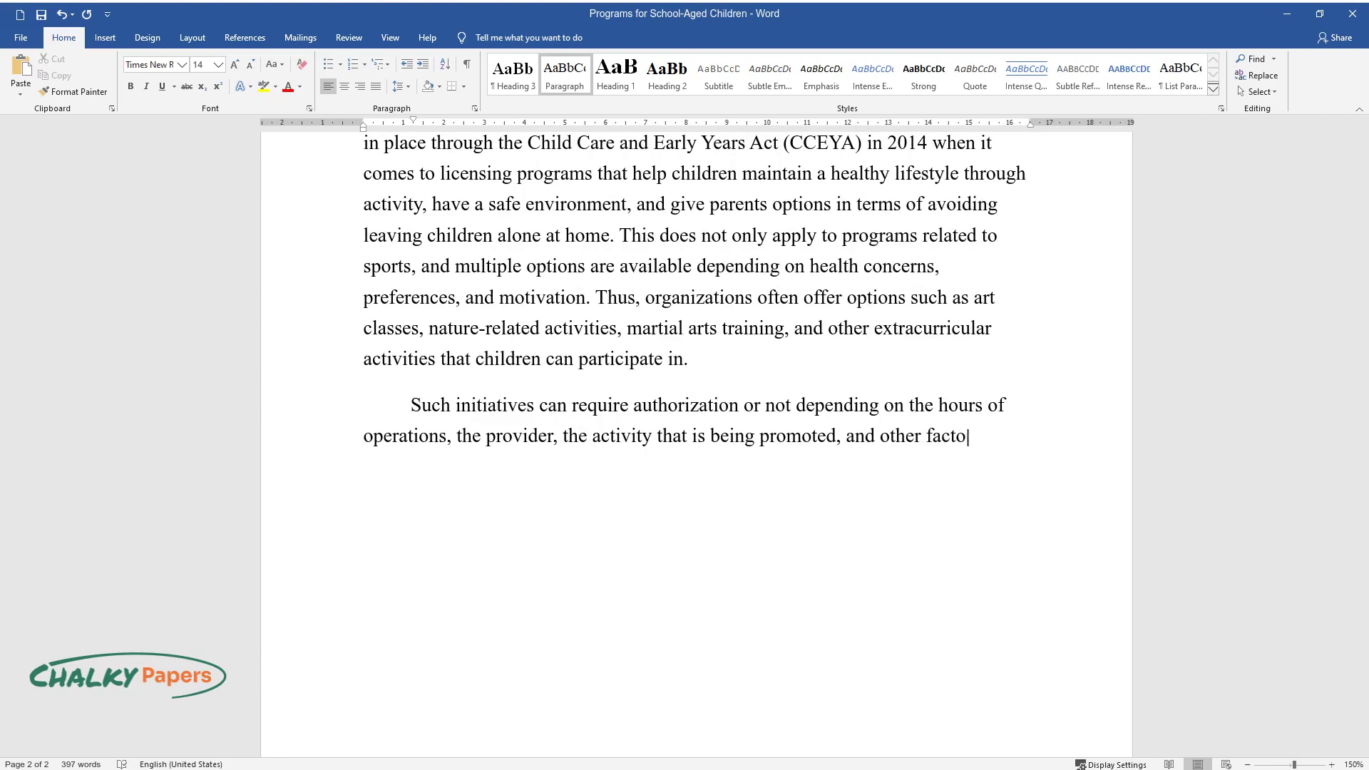
text(rs that the government deems importan)
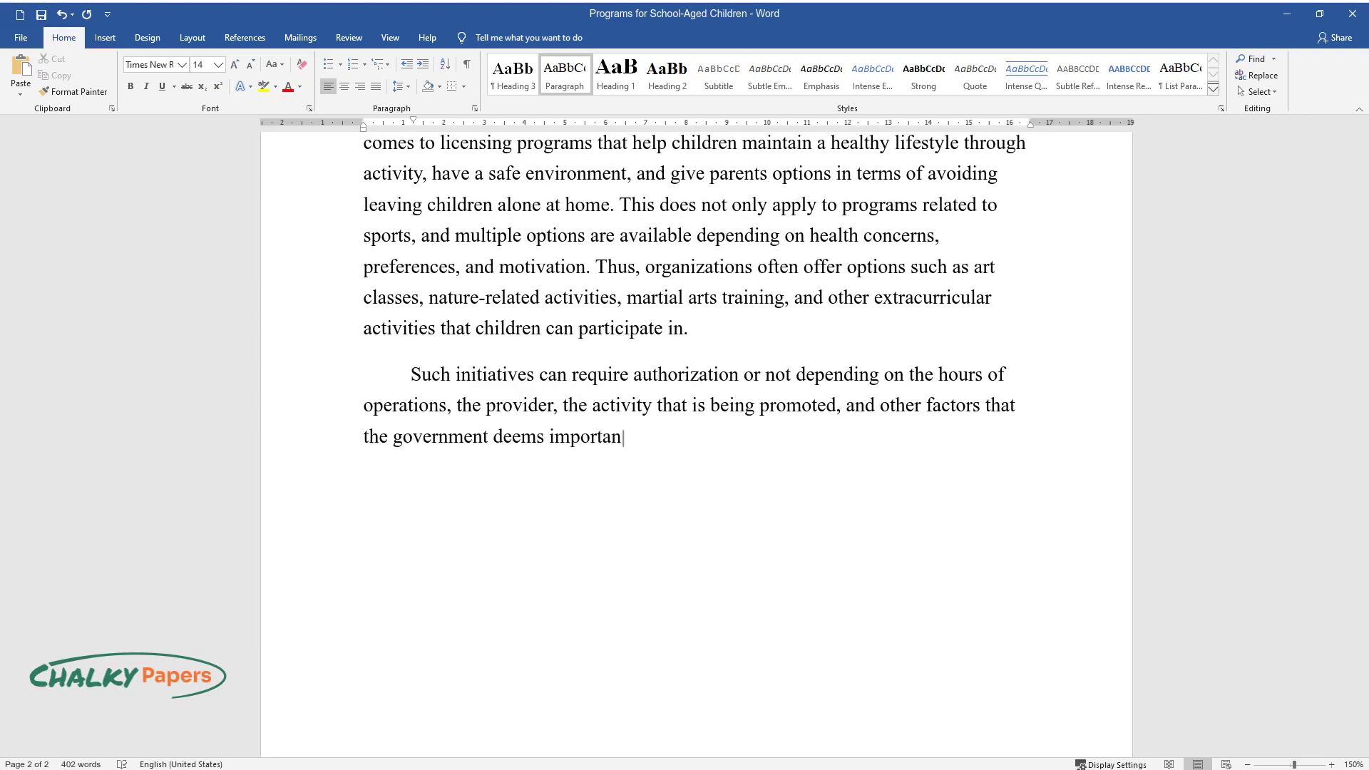
text(t to consider when providing a licens)
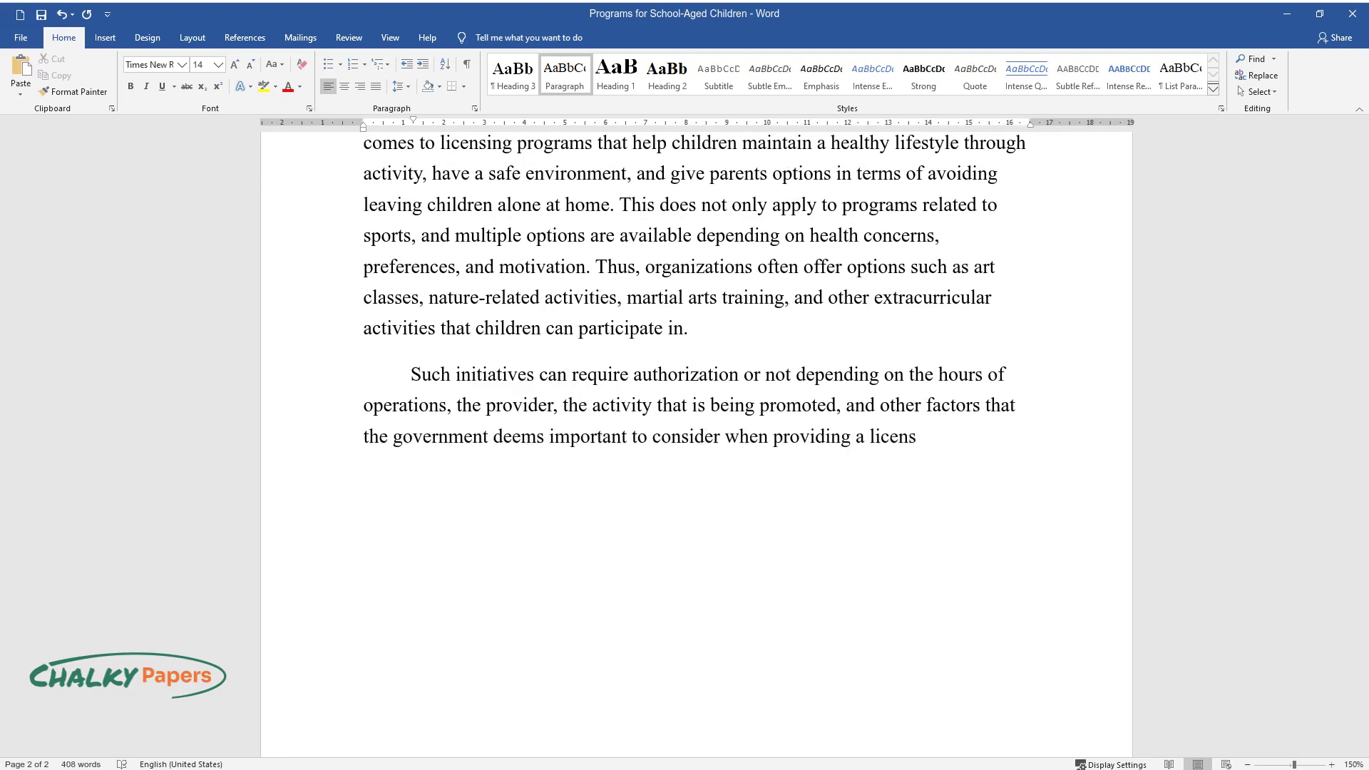
text(e. Either way, Peel County in Ontario)
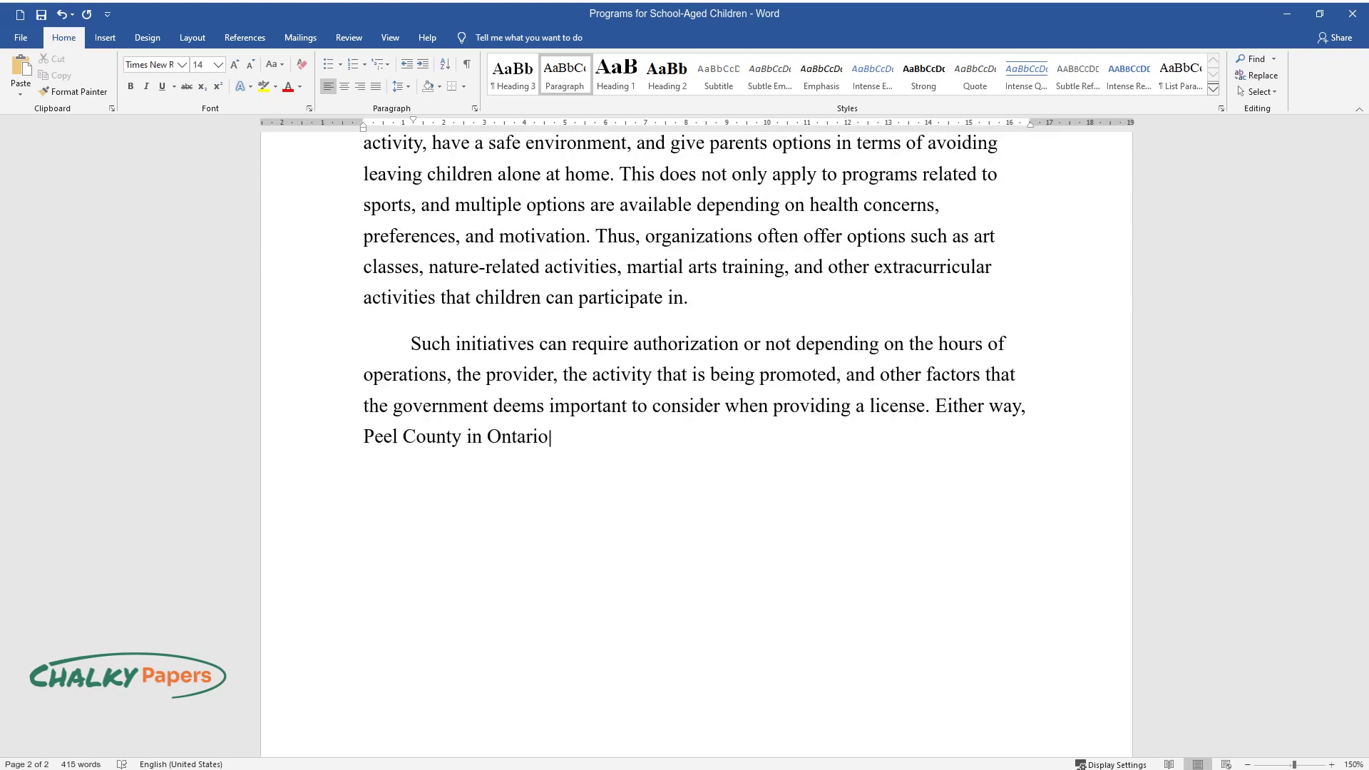
text( has various options that parents ca)
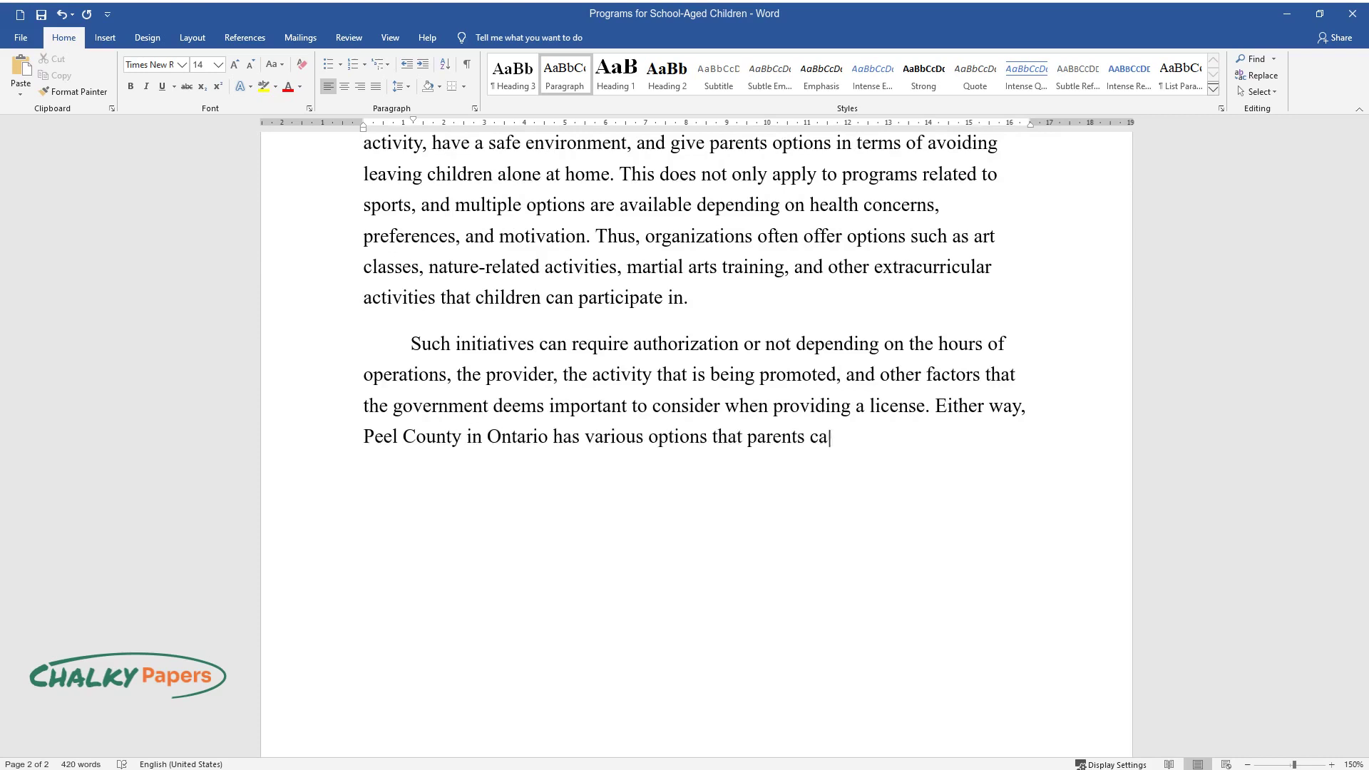
text(n apply to when it comes to finding an)
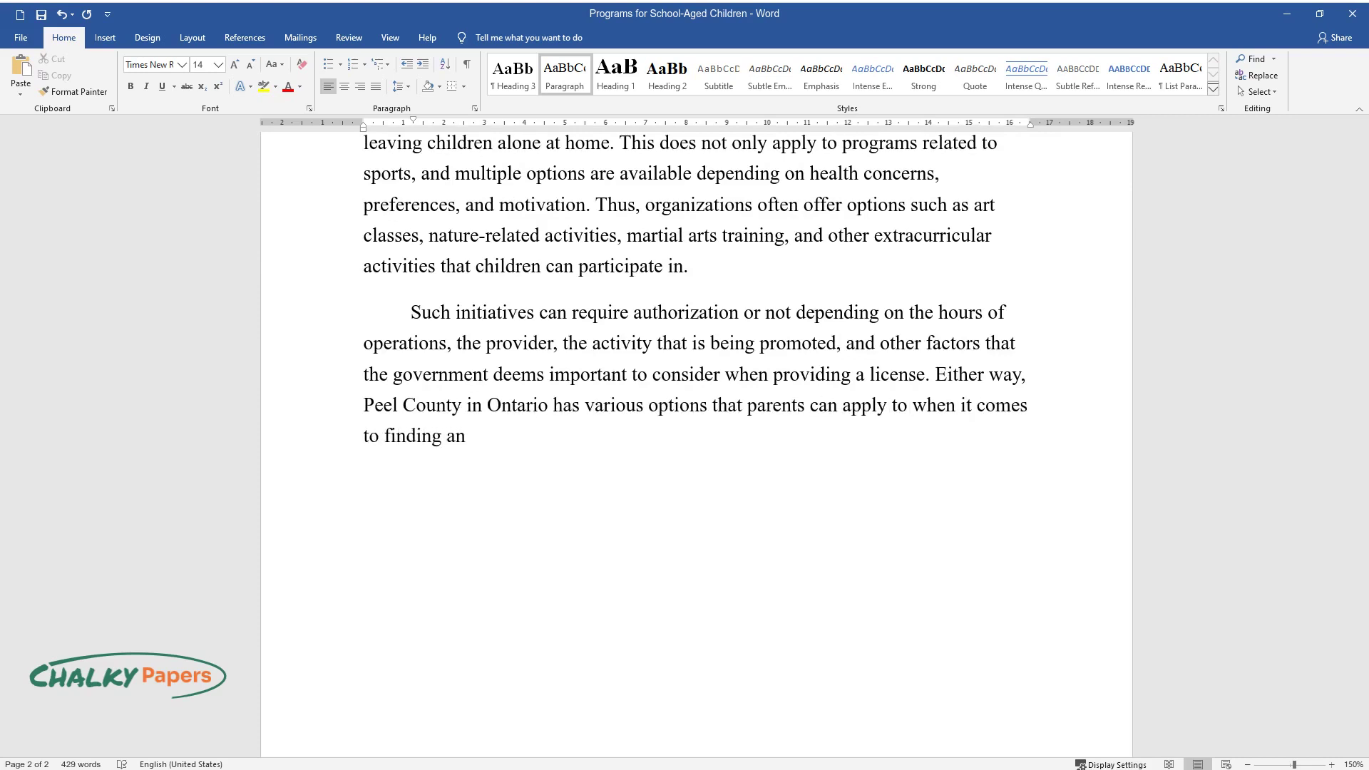
text( activity that would allow children to do what)
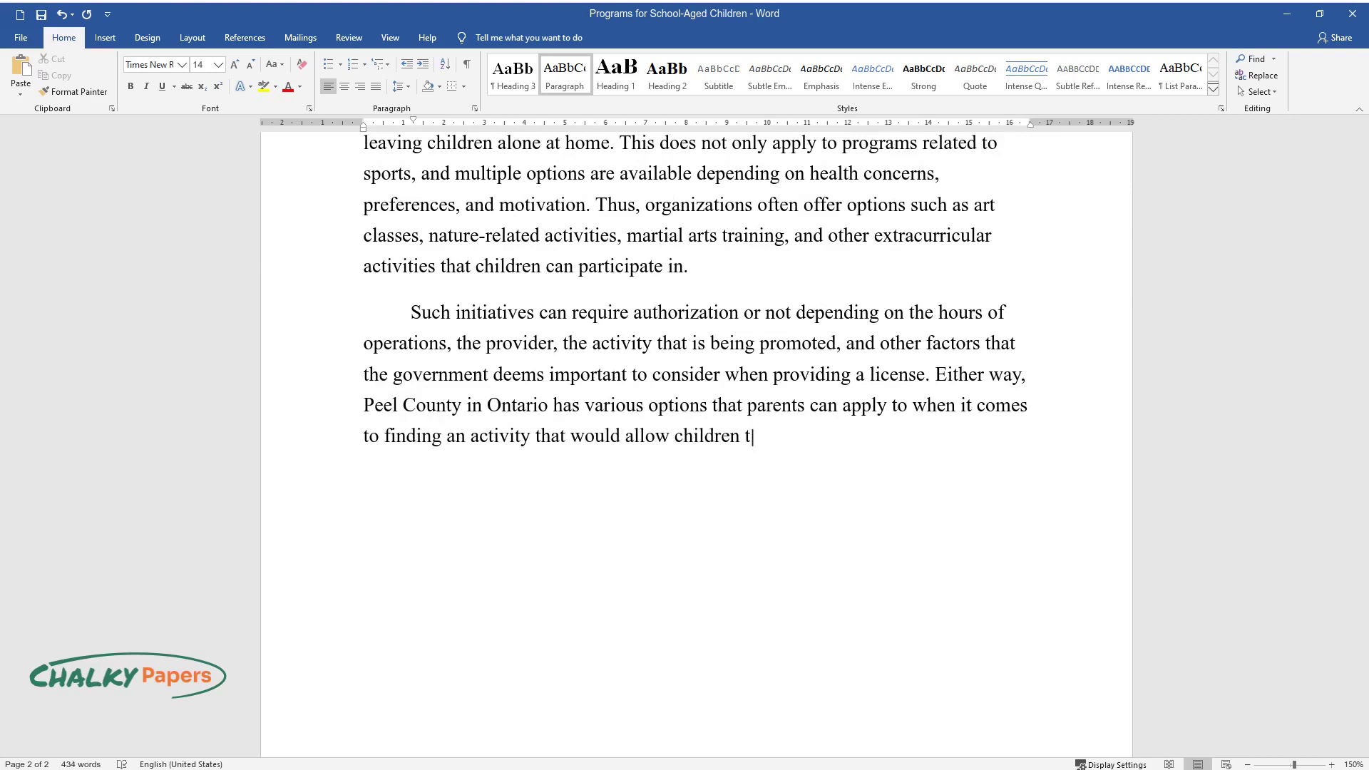
text(fe and sup)
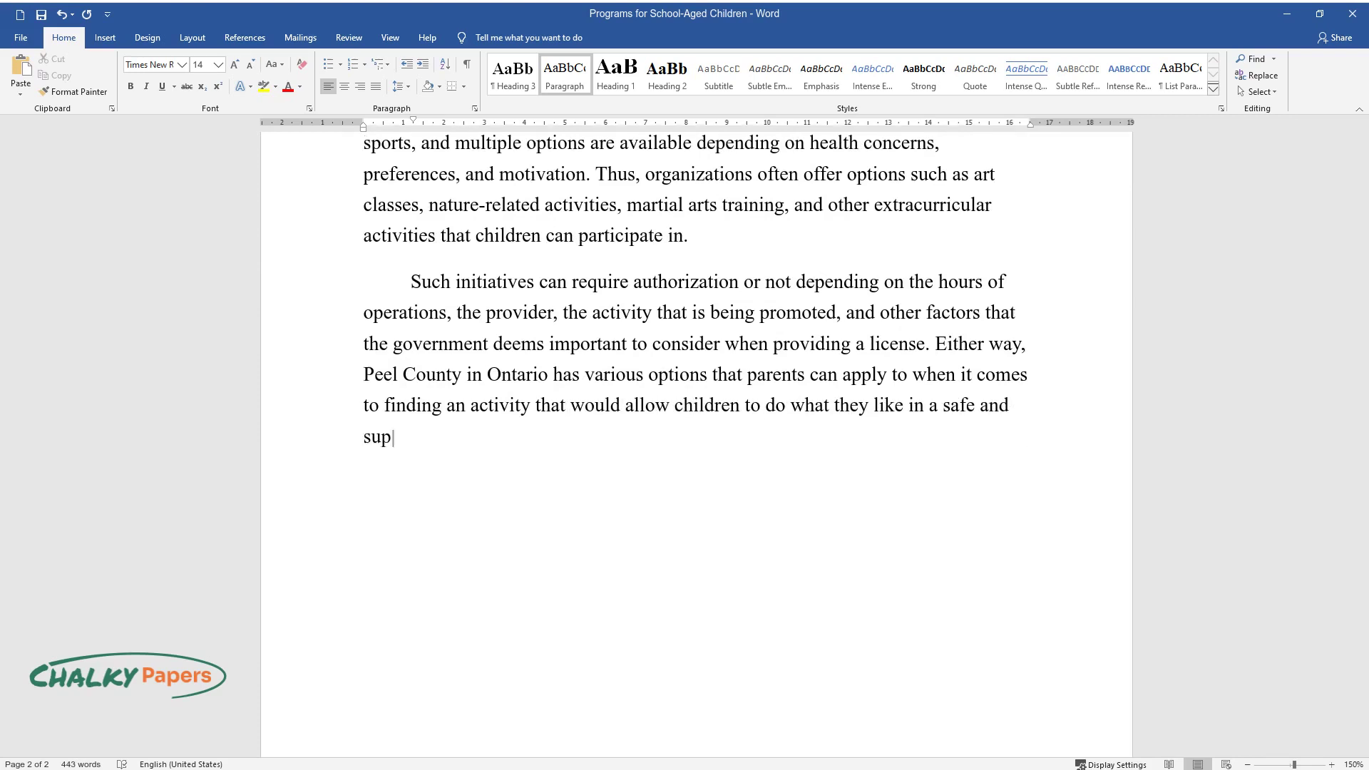
text(ervised. Sports )
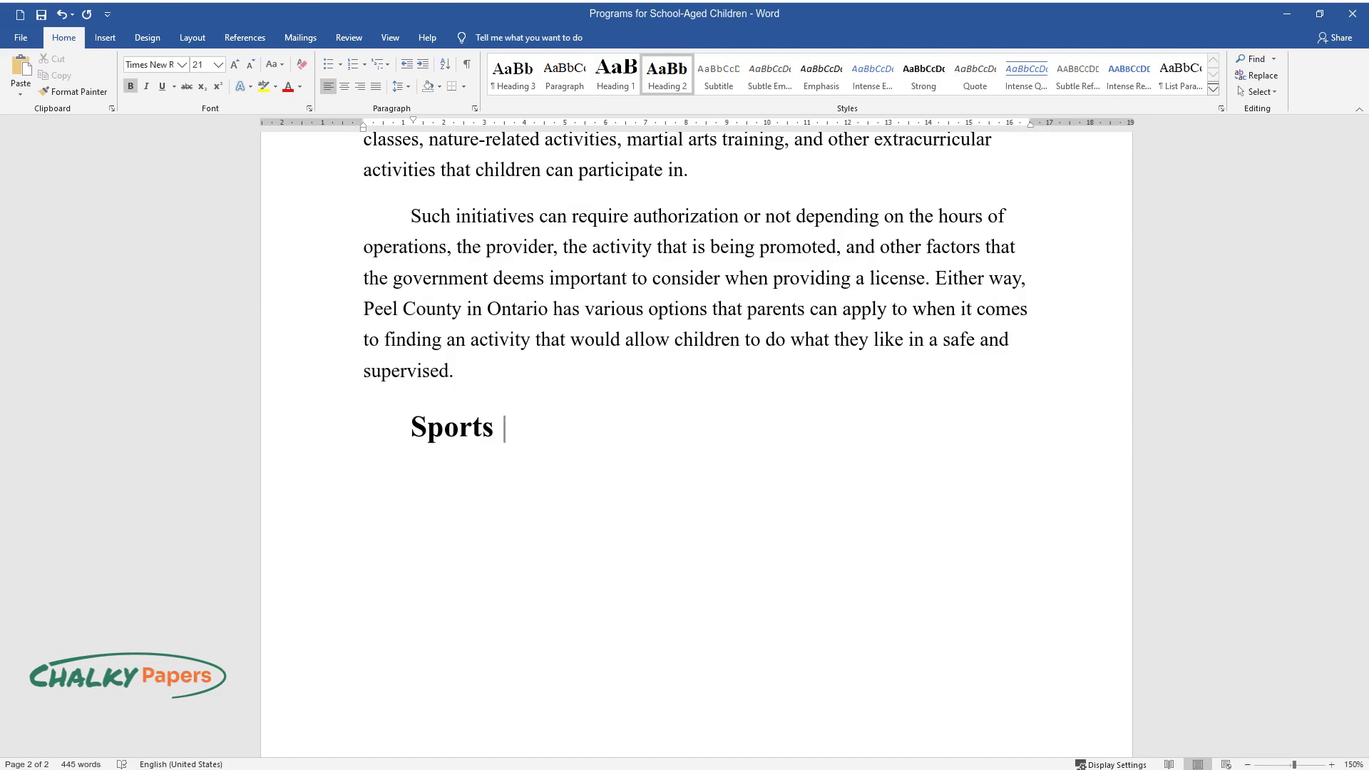
text(and Recreational Activities)
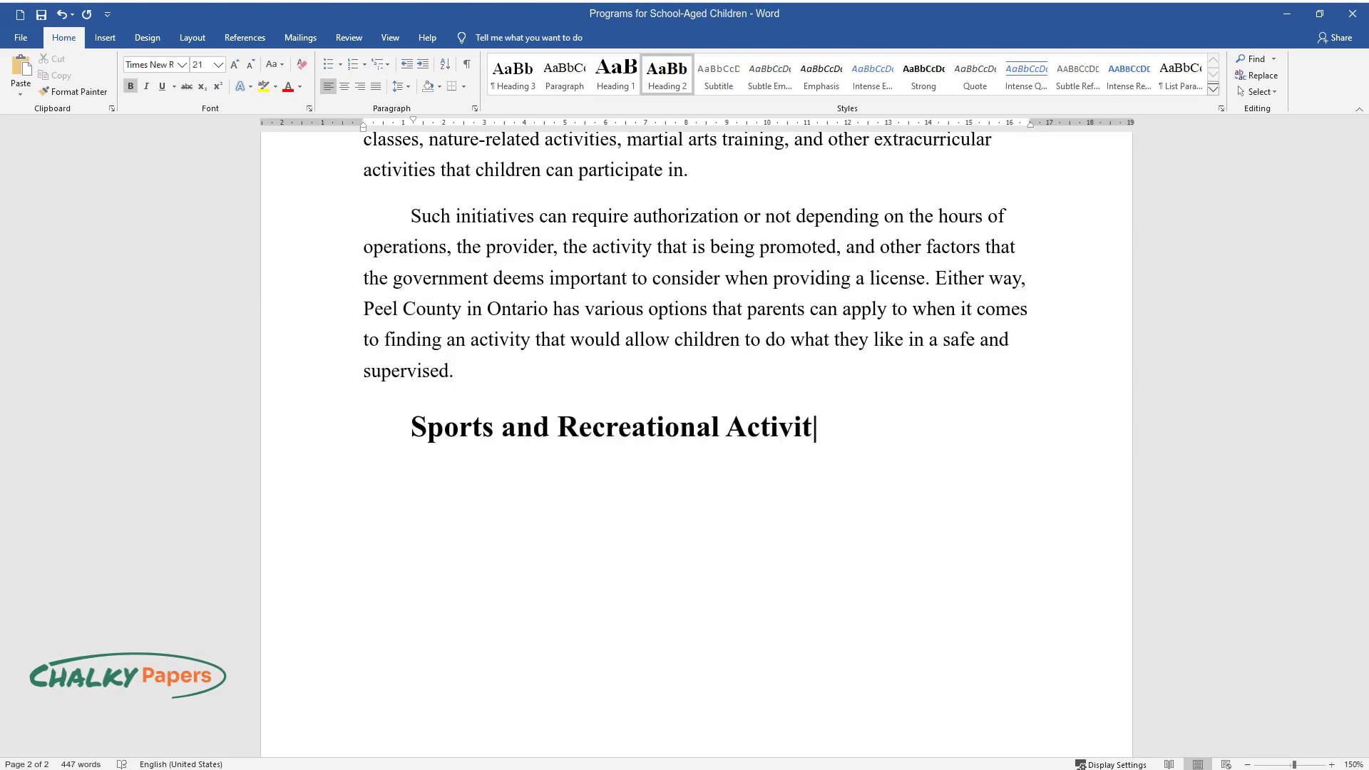
key(Return)
text(Sports and o)
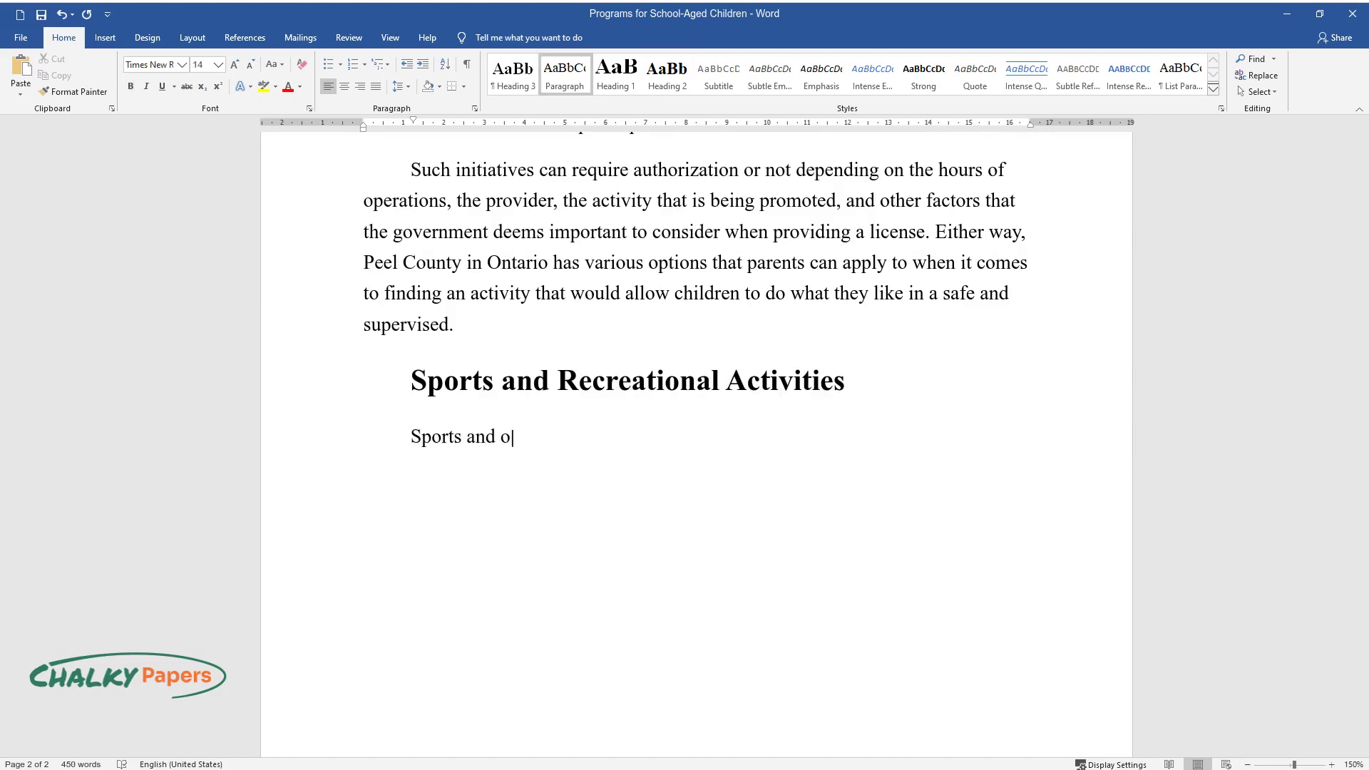
text(ther recreational activities that inv)
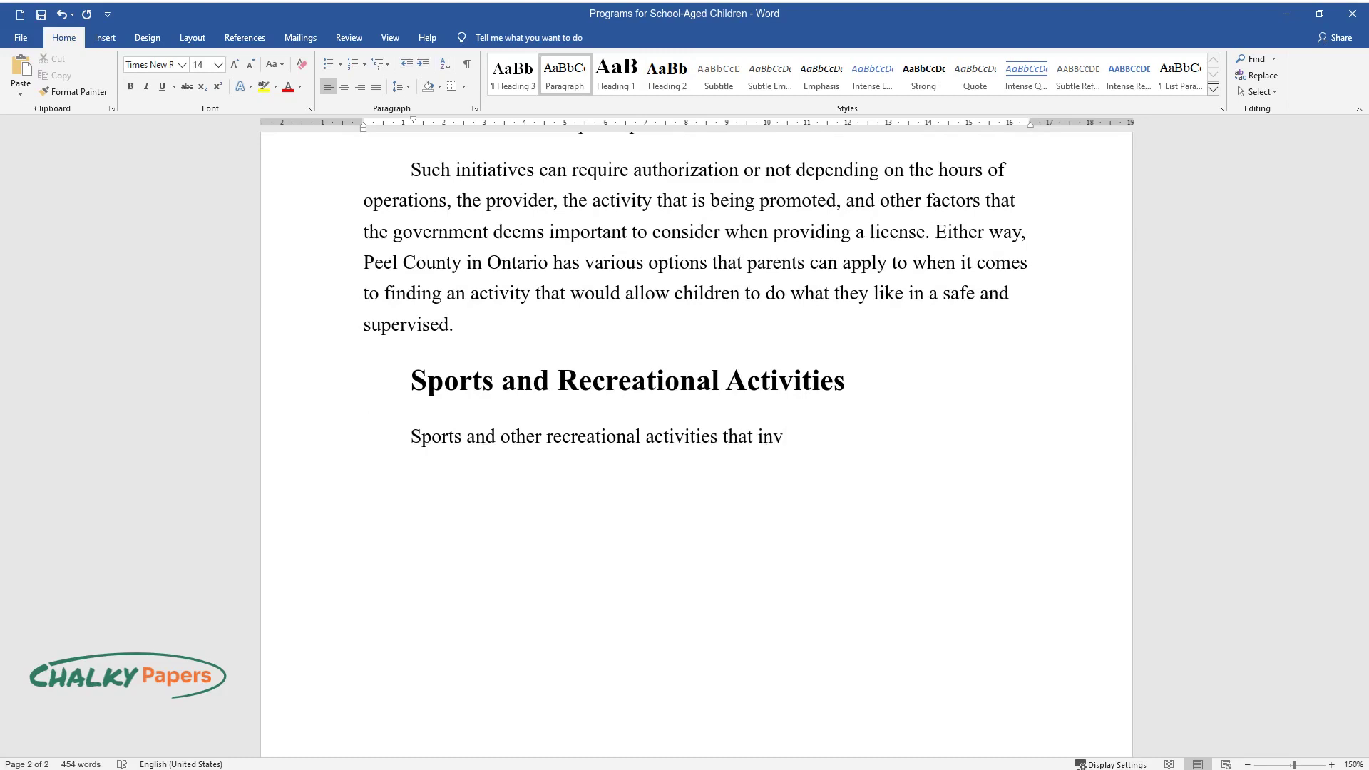
text(olve exercise are common ways for pa)
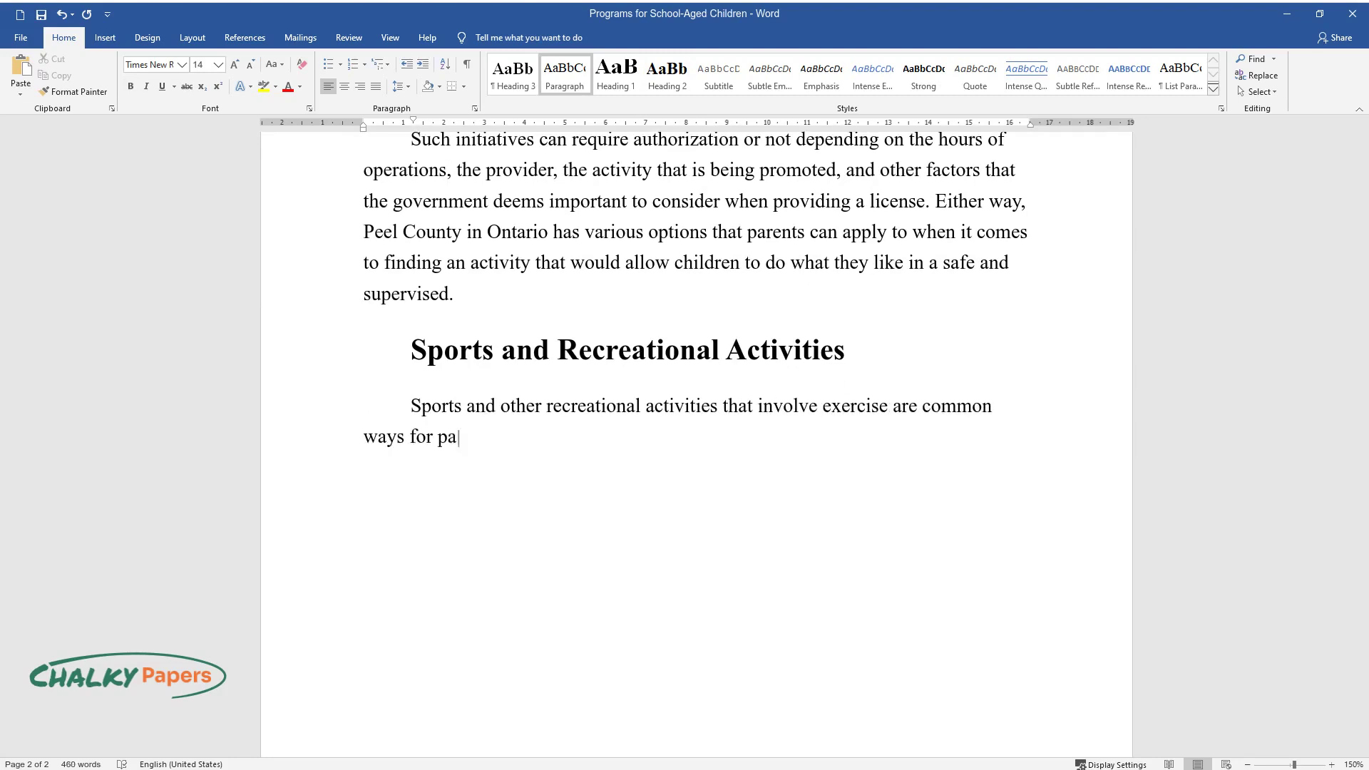
text(rents to ensure children are not onl)
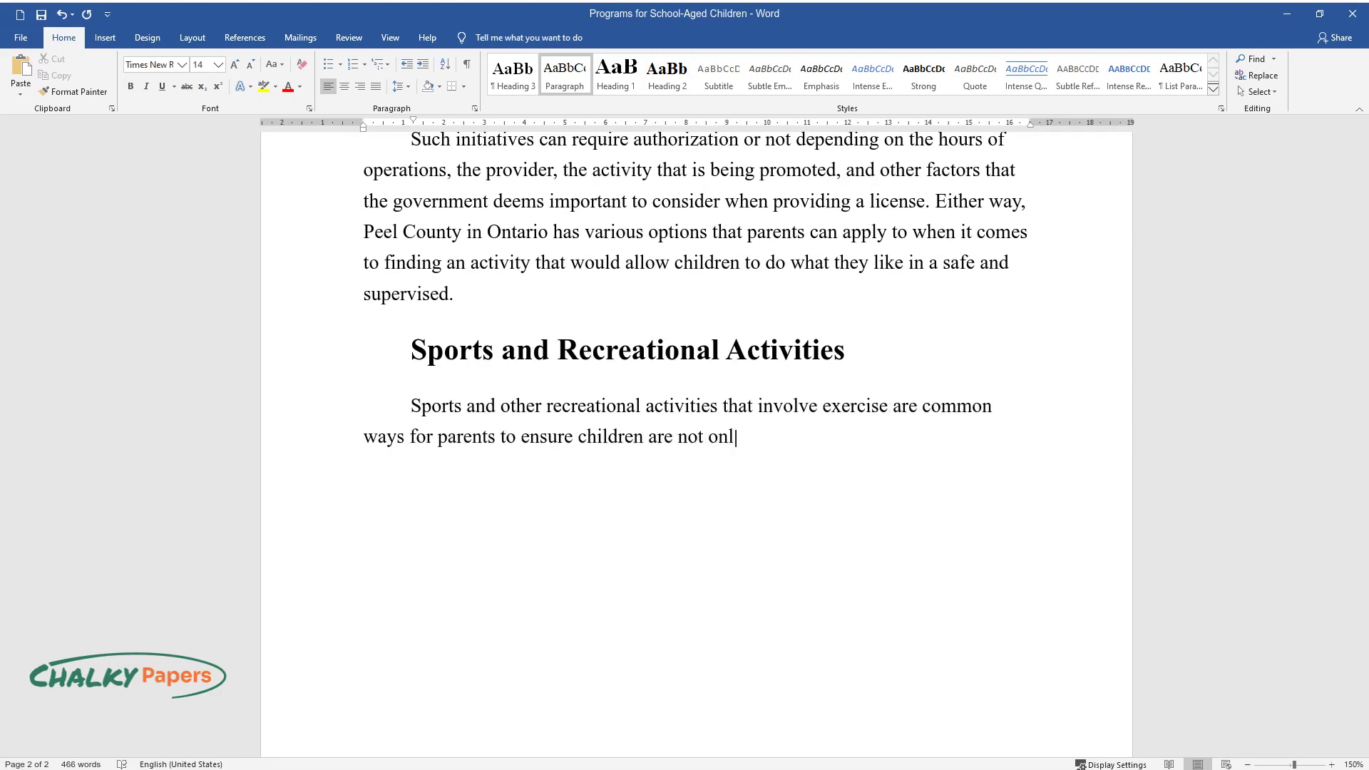
text(y safe in terms of having a superviso)
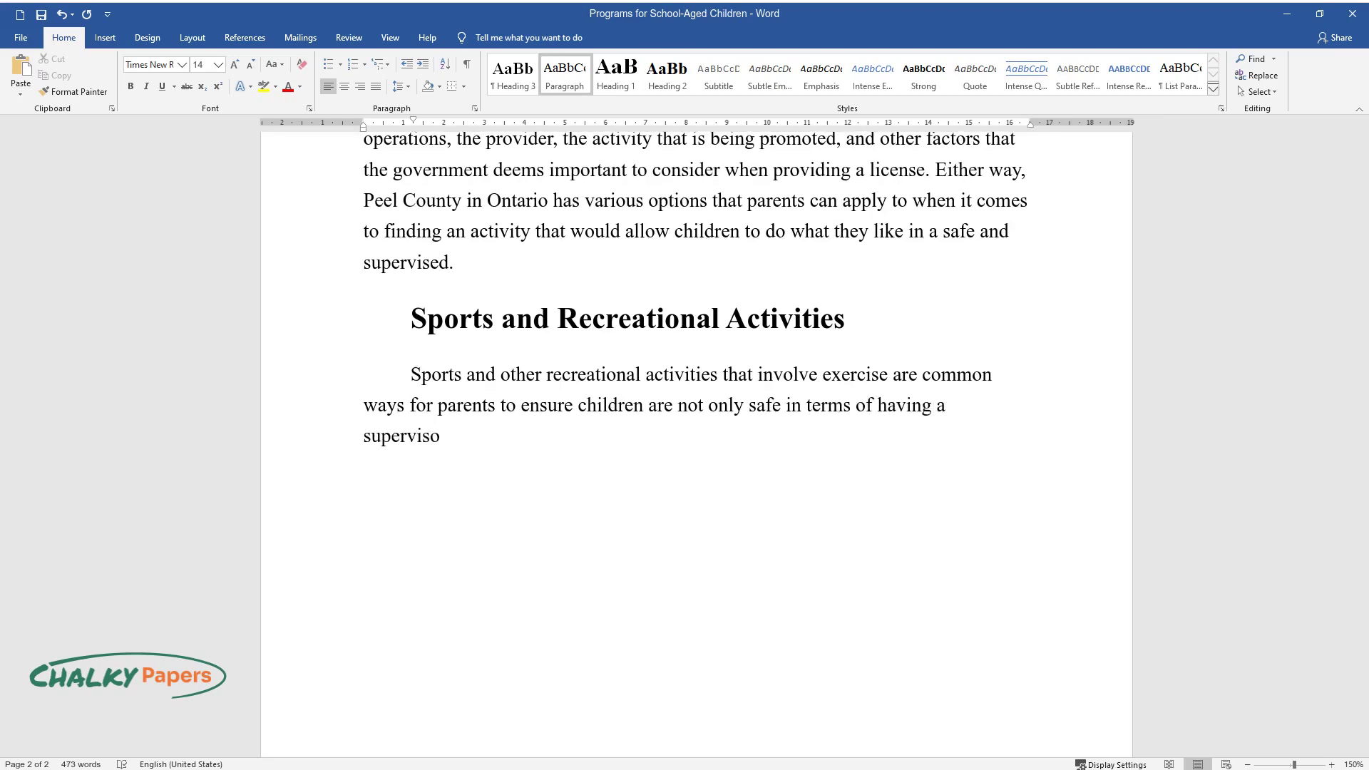
text(r-coach but also maintain a high lev)
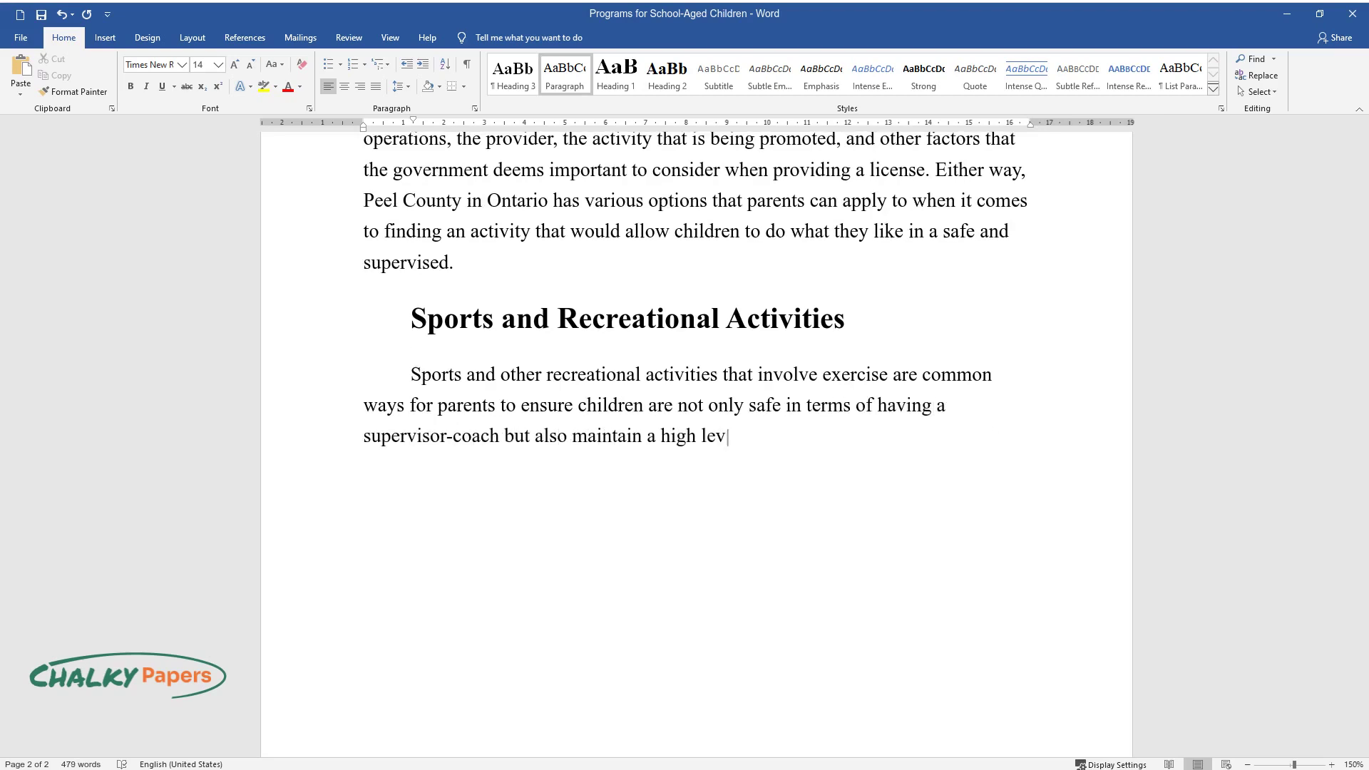
text(el of physical activity instead. Thus)
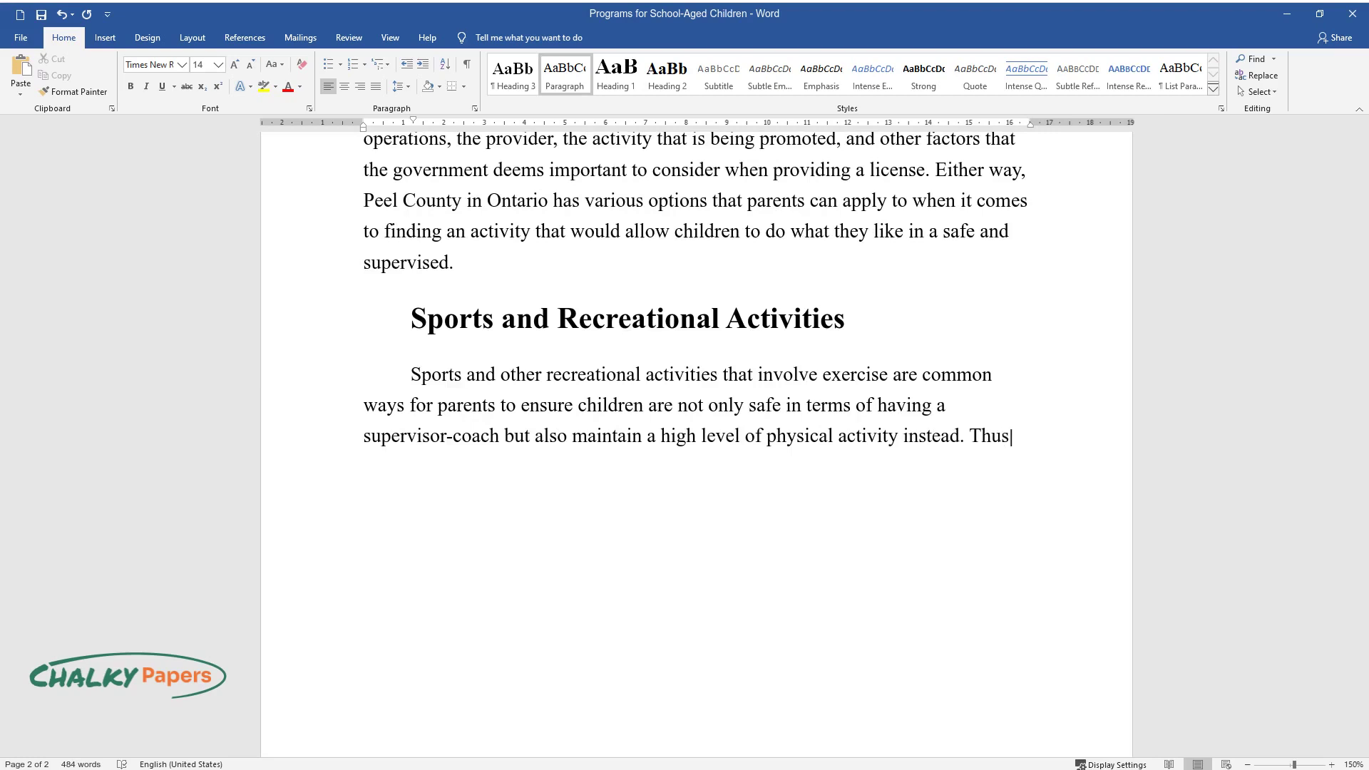
text(, both health reasons and personal d)
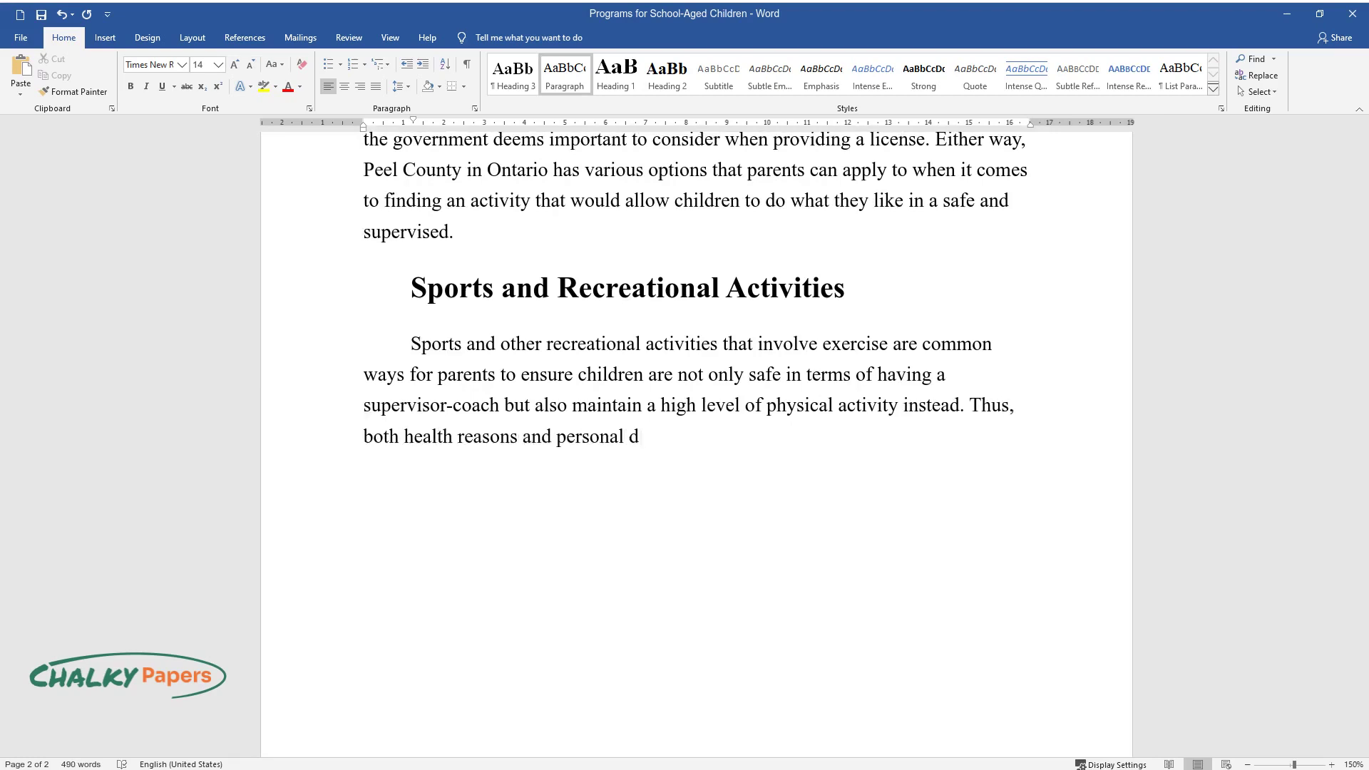
text(ifficulties in regard to supervising)
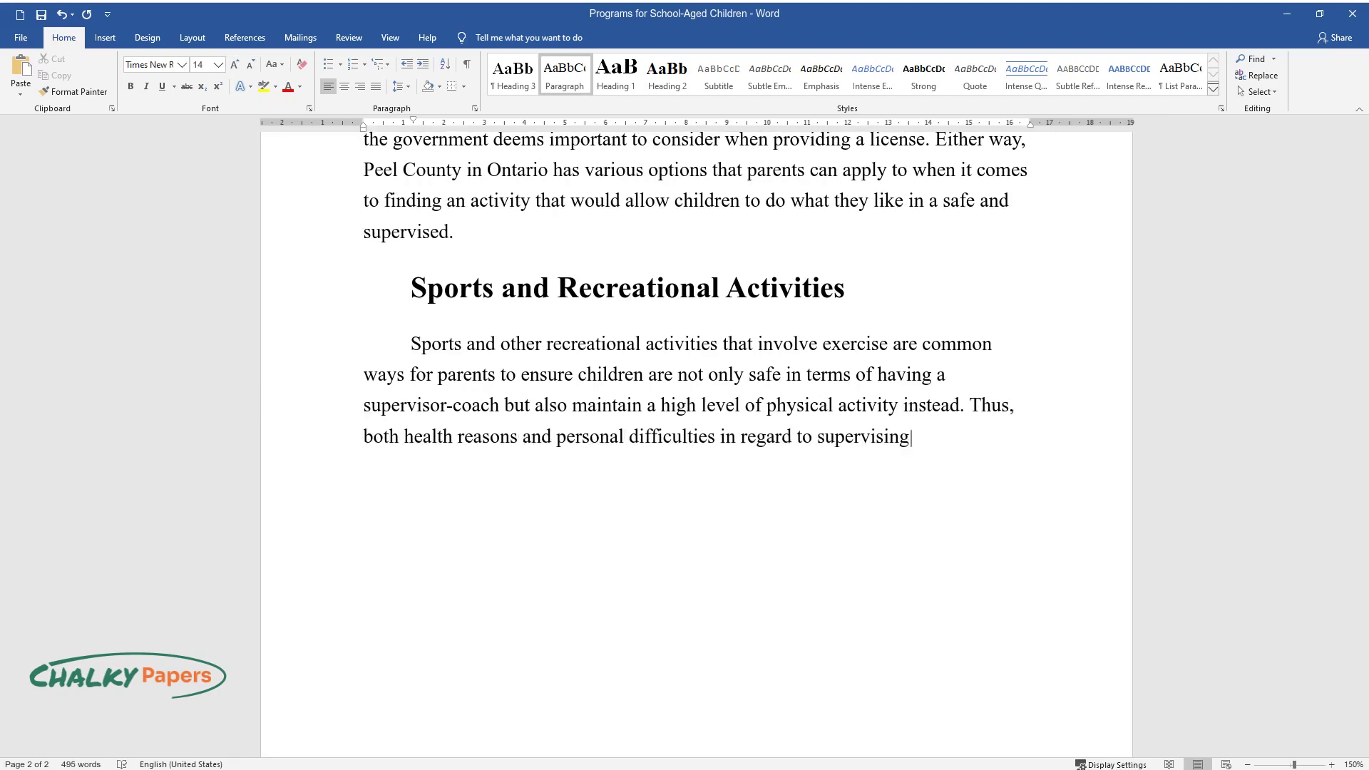
text( a child can be addressed through programs that allow participan)
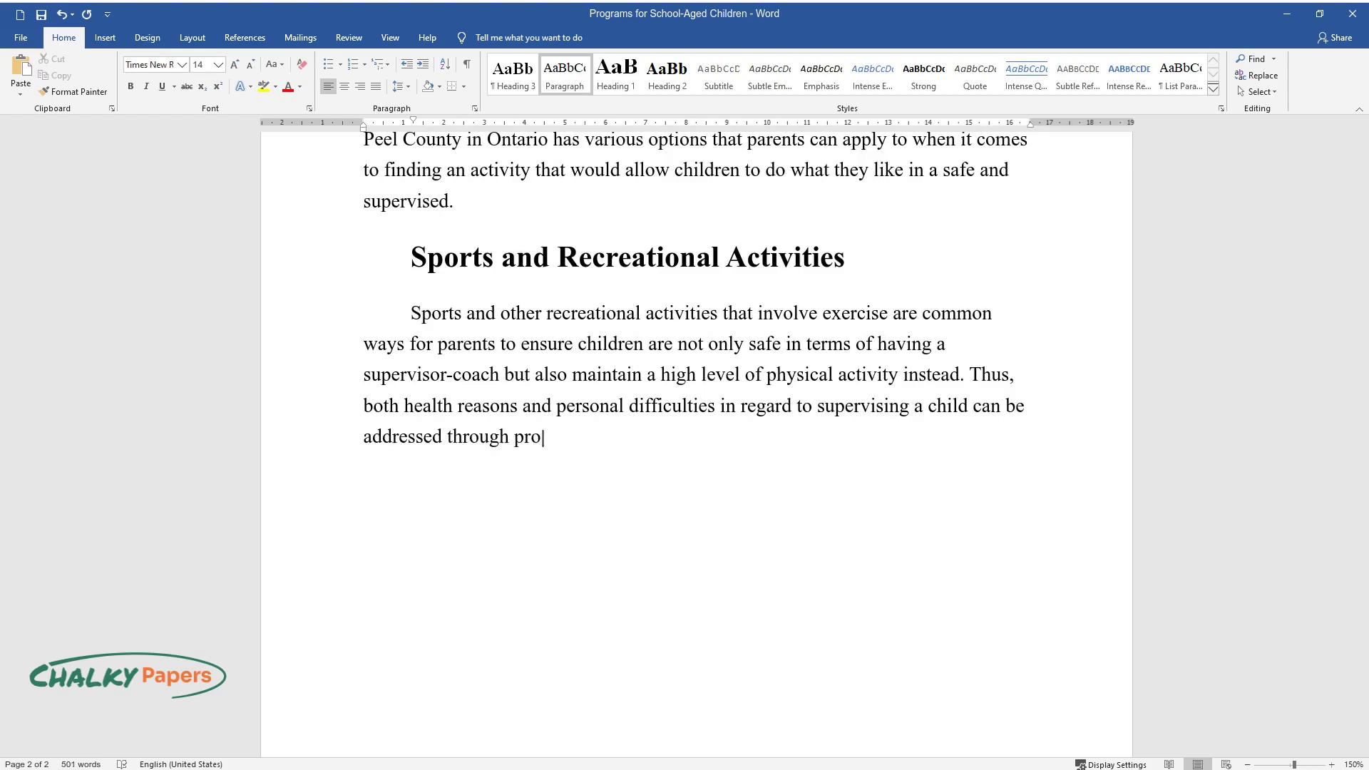
text(ts to bec)
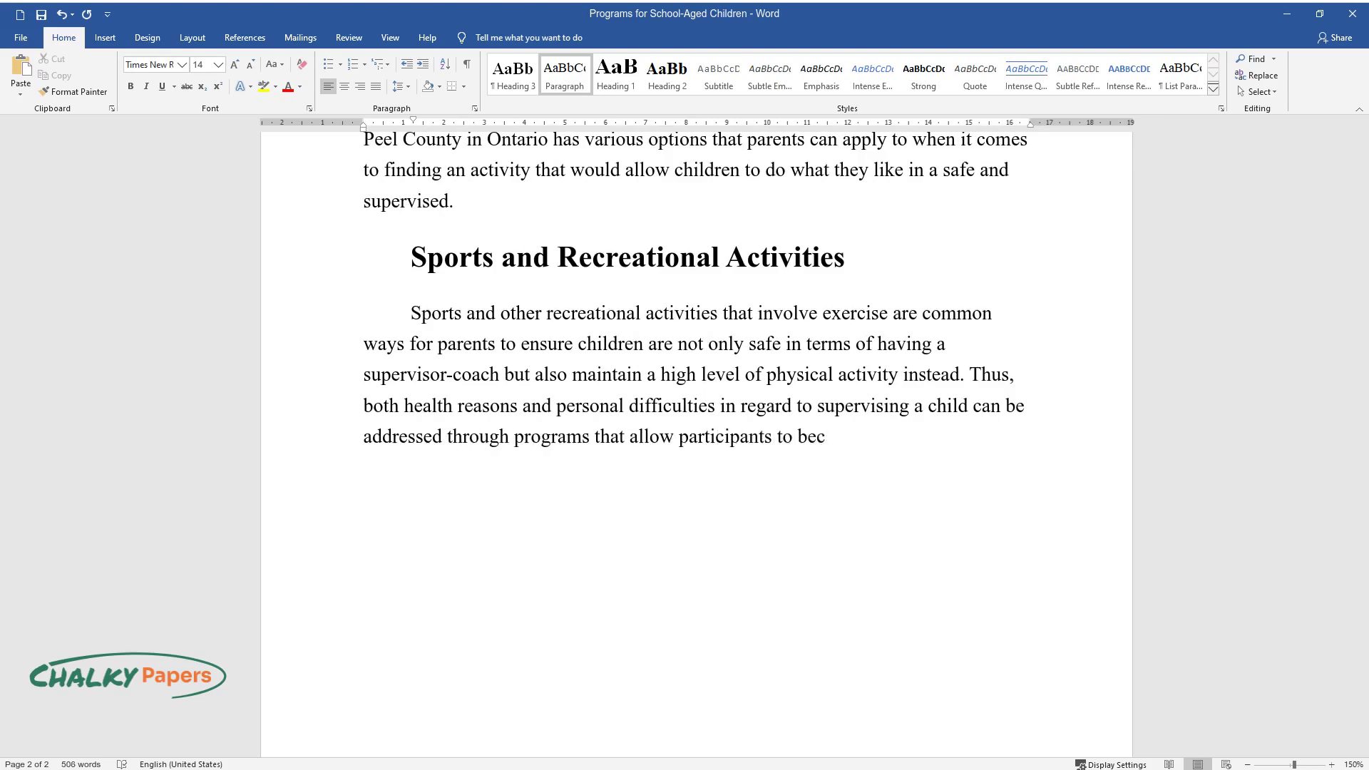
text(ome a part of a team, improve social)
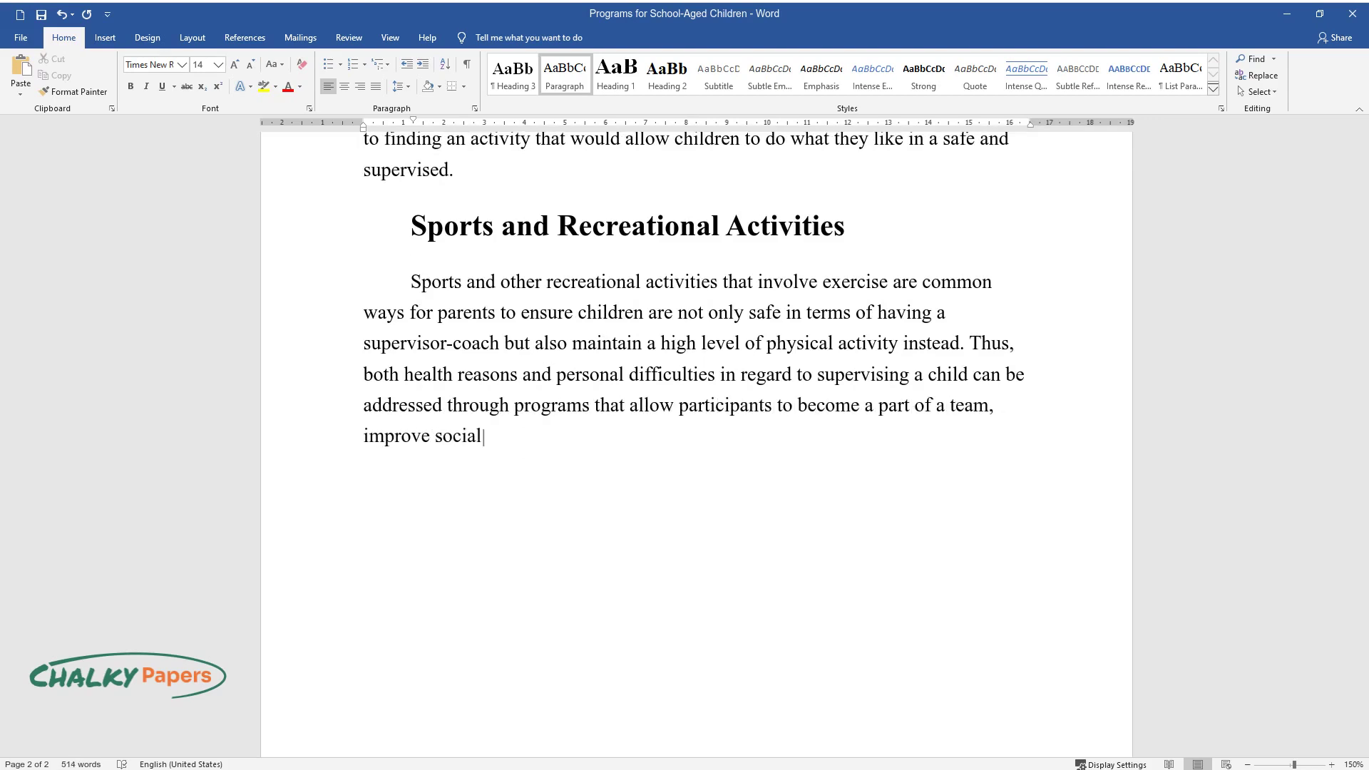
text( skills, and have a proper hobby. The)
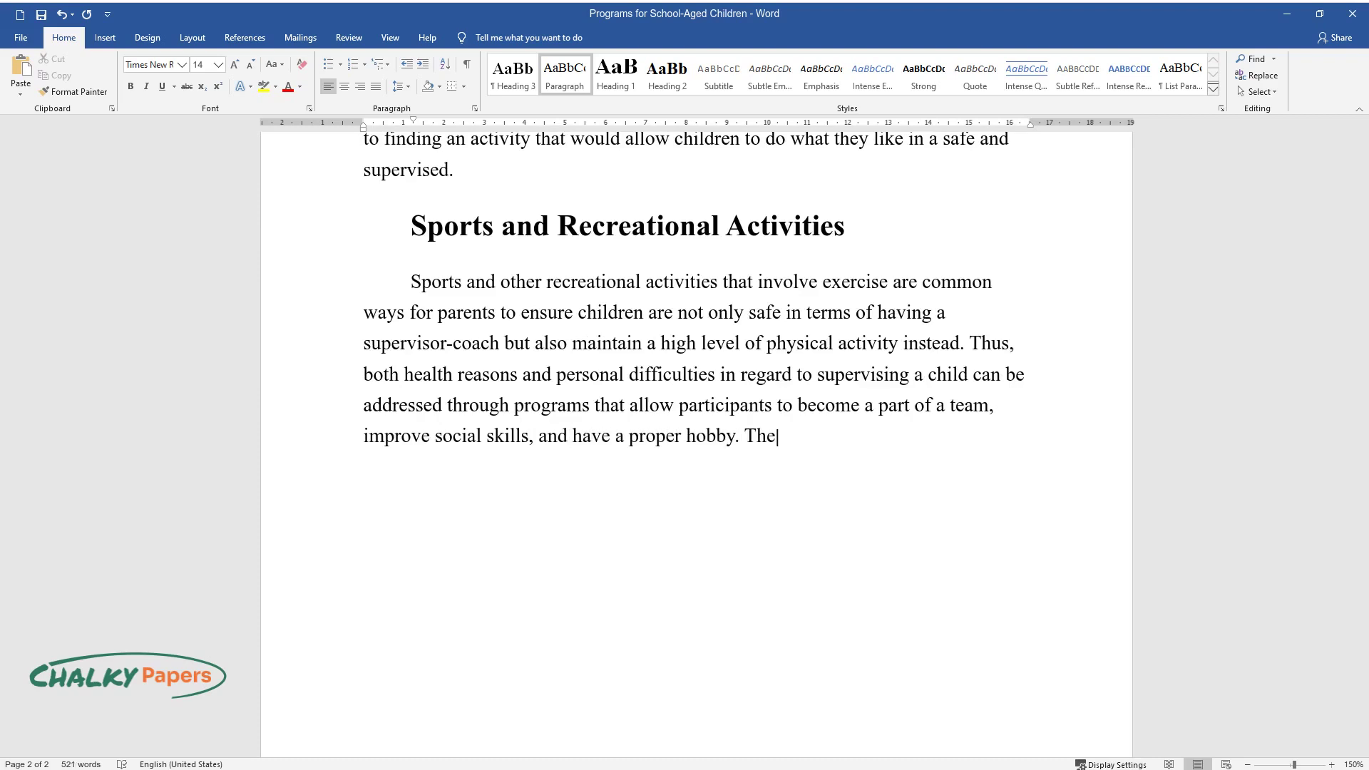
text( Government of Ontario specifically mentions t)
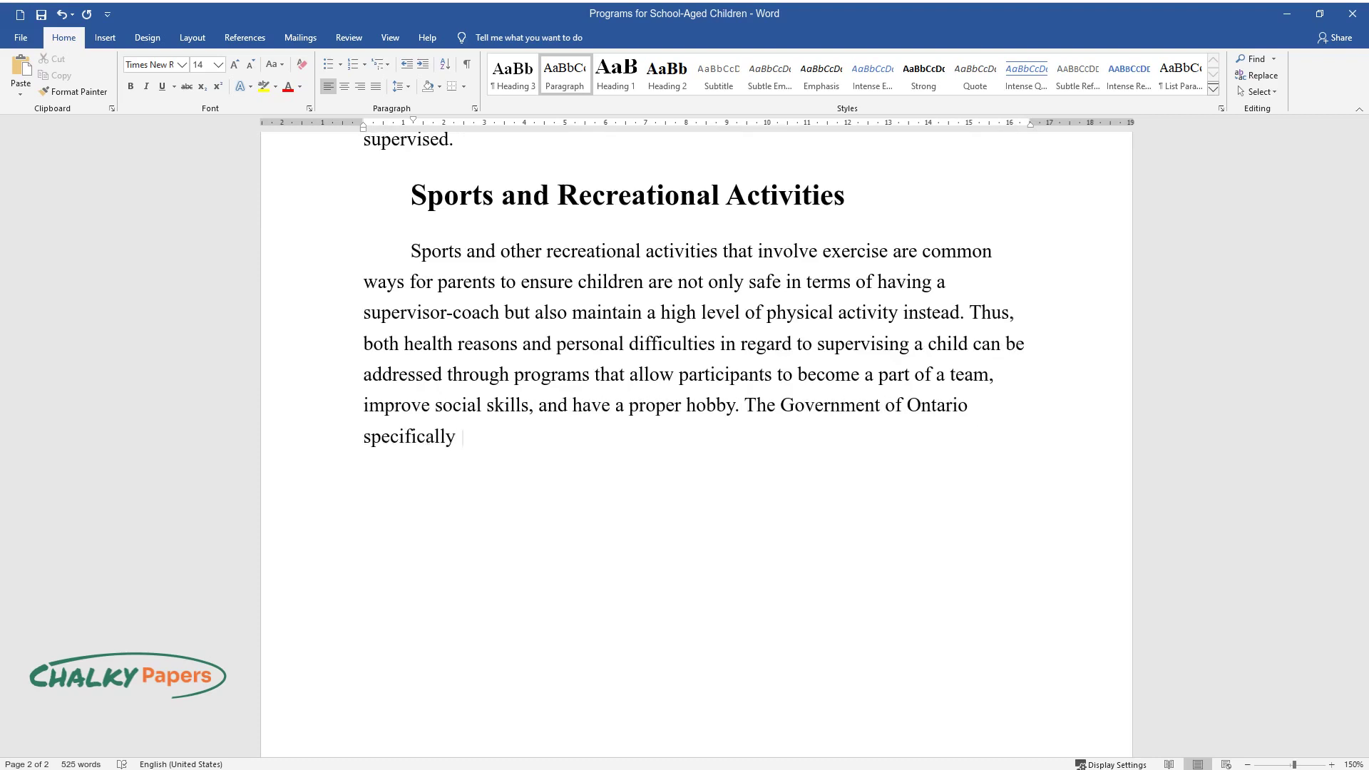
text(hat recreational sports an)
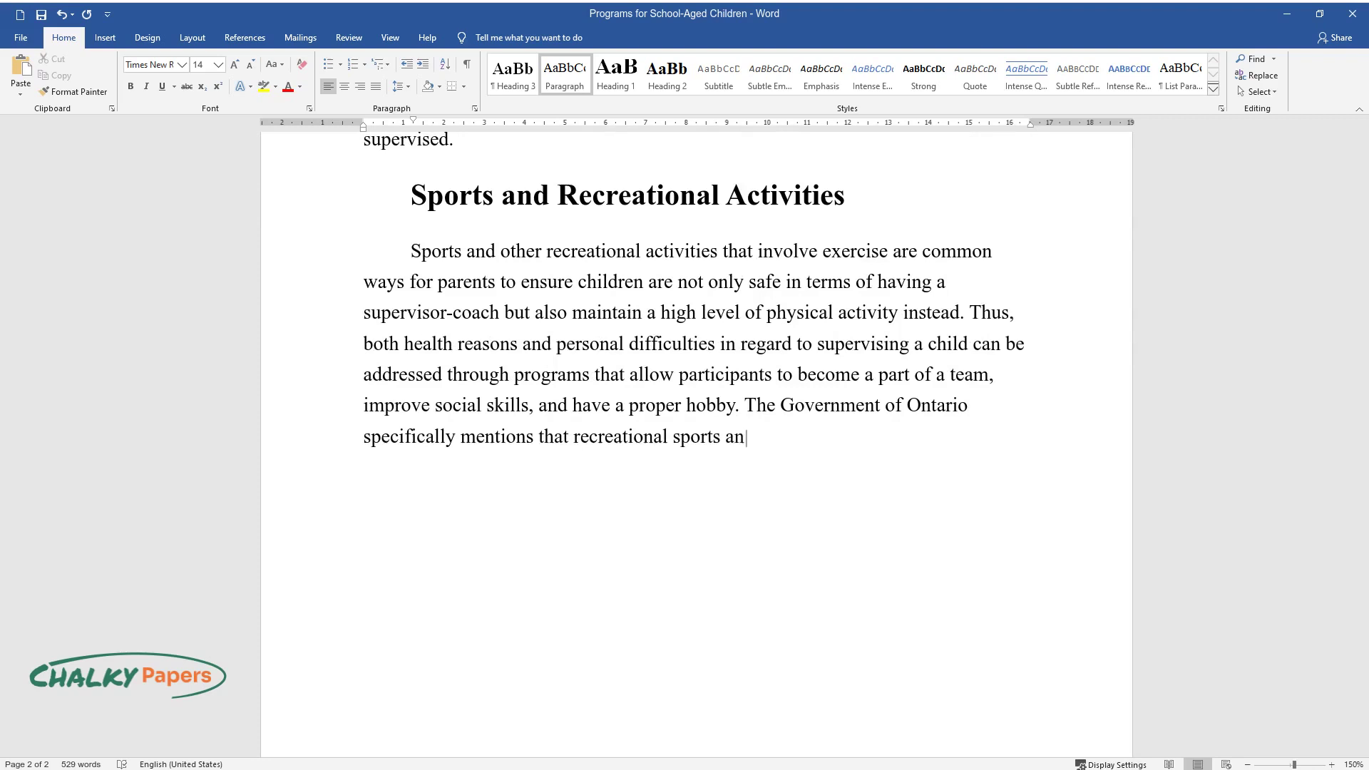
text(d other similar community-based oppor)
text(tunities are ways for children to be)
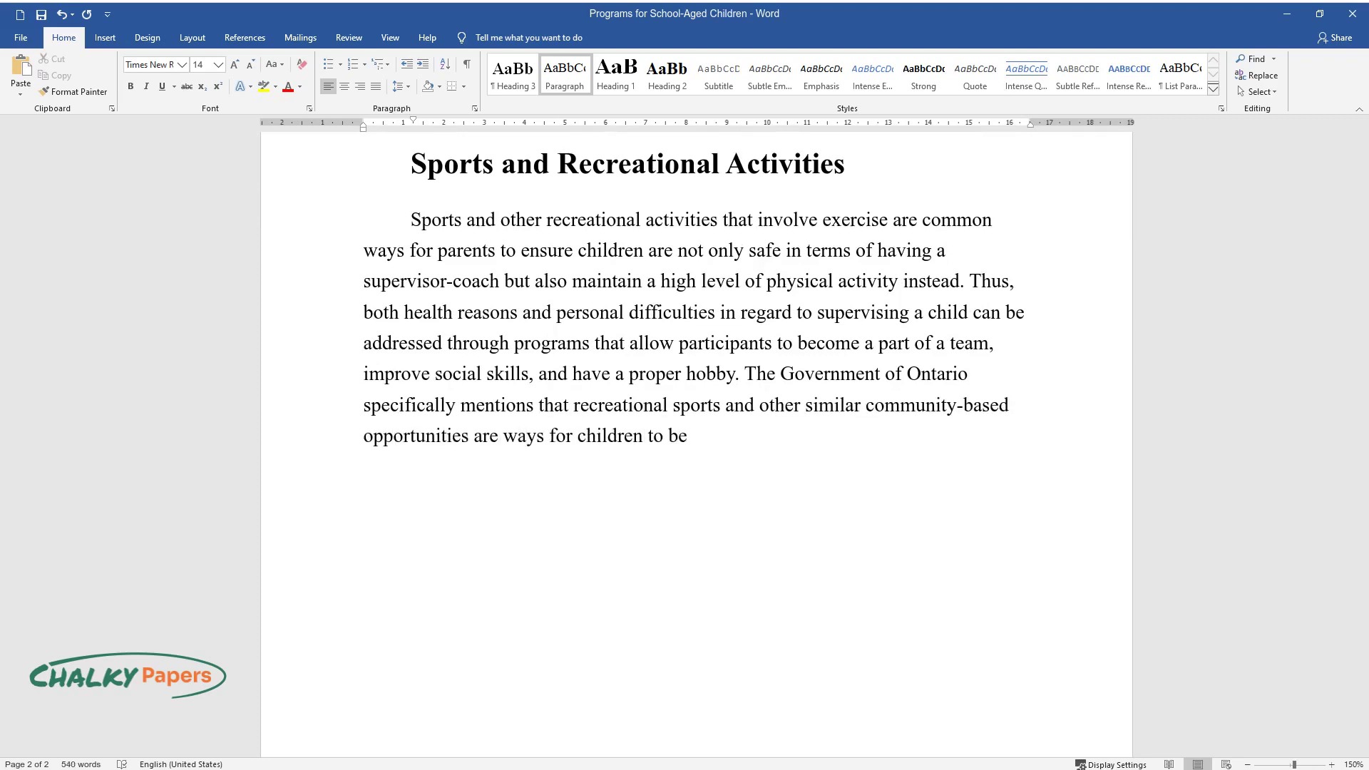
text( healthy while striving for success a)
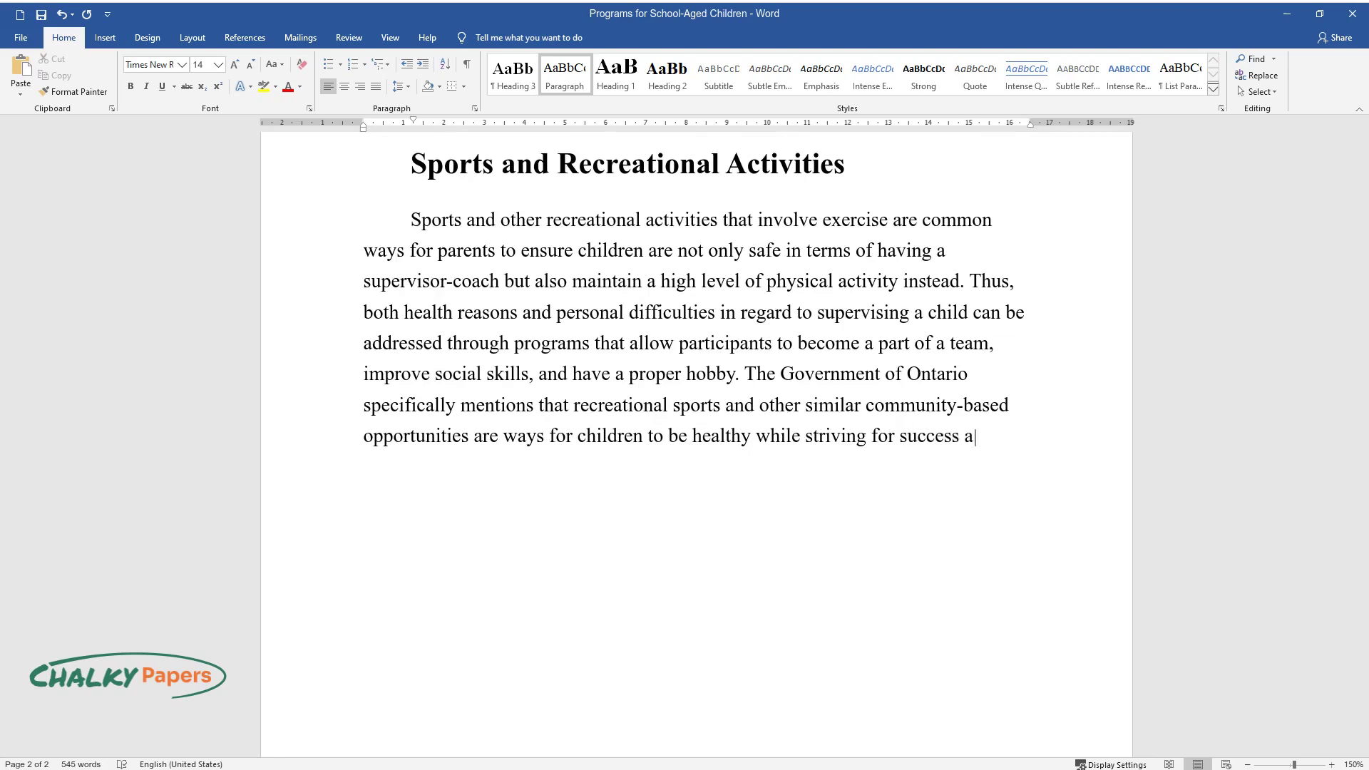
text(nd possibly acquiring a skill that w)
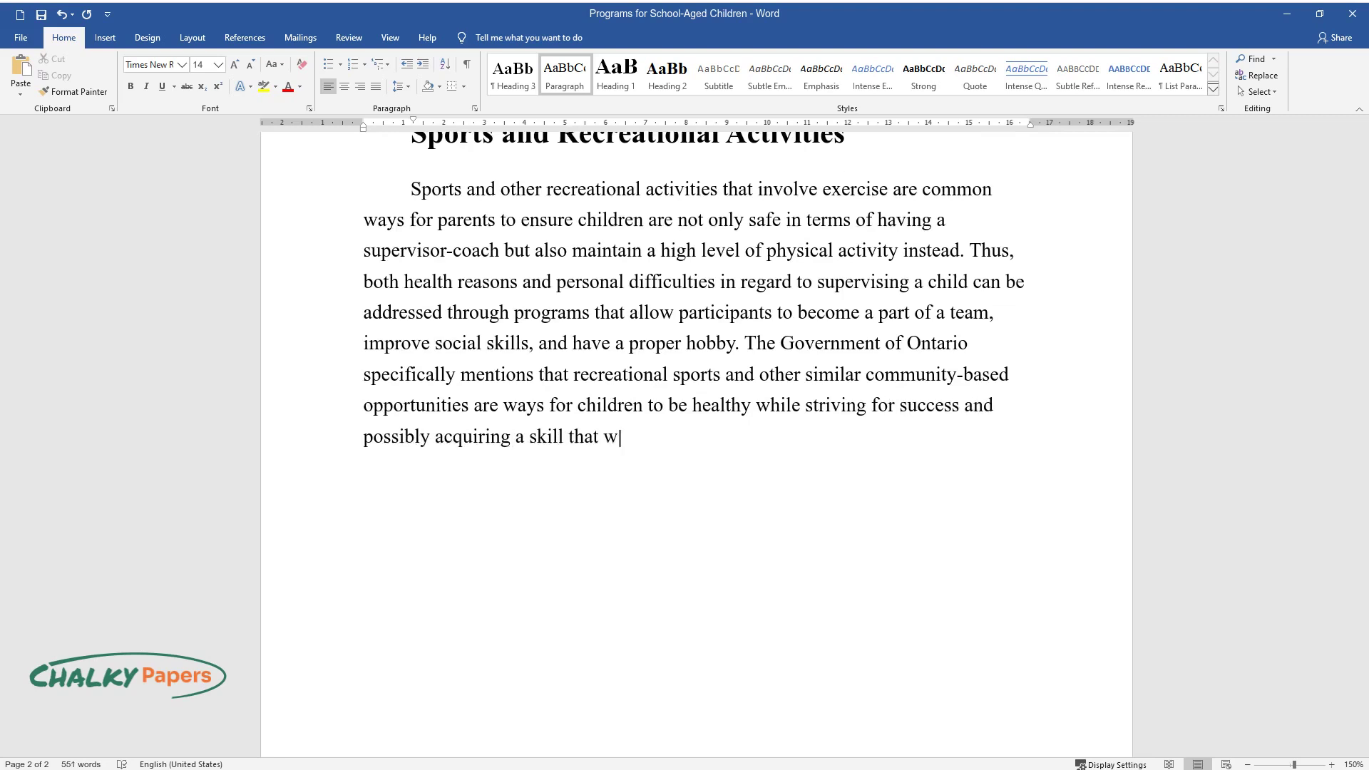
text(ill later be used in professional li)
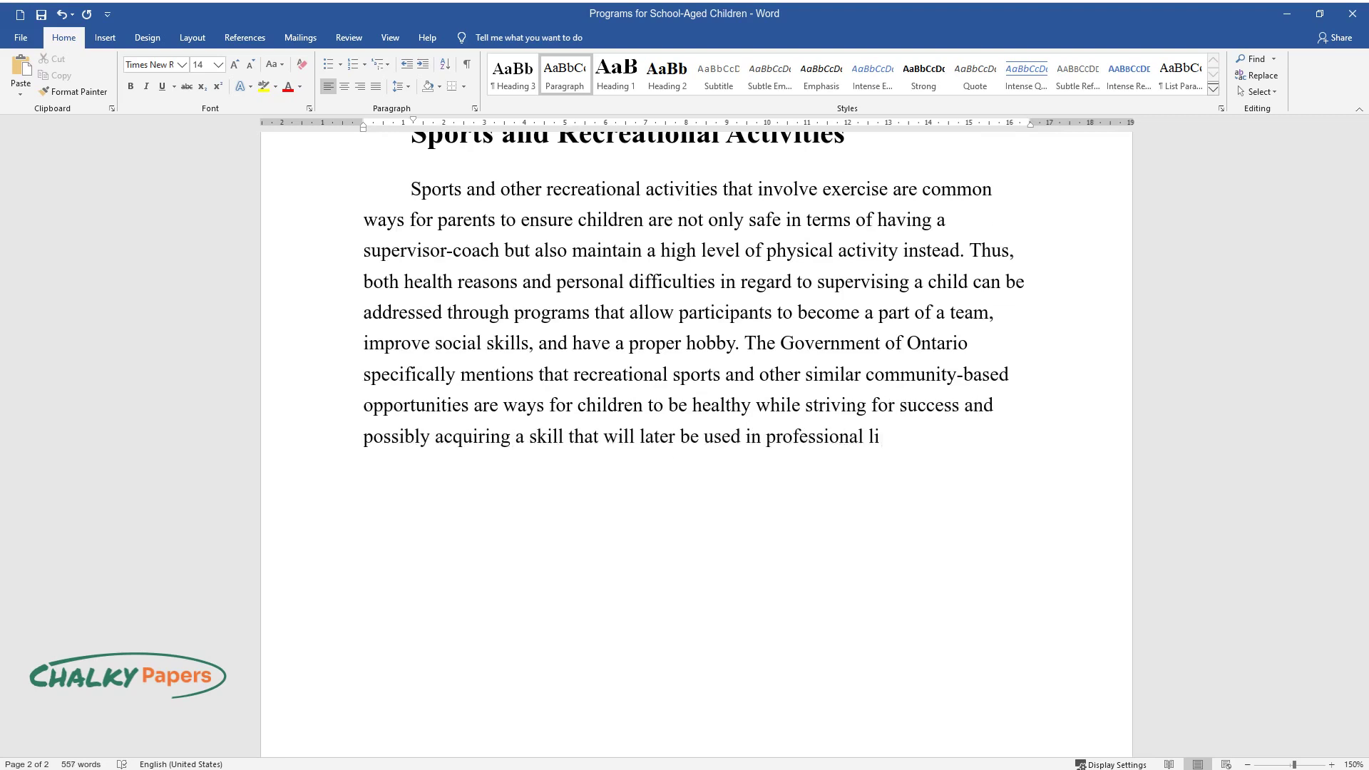
text(fe in terms of becoming an athlete an)
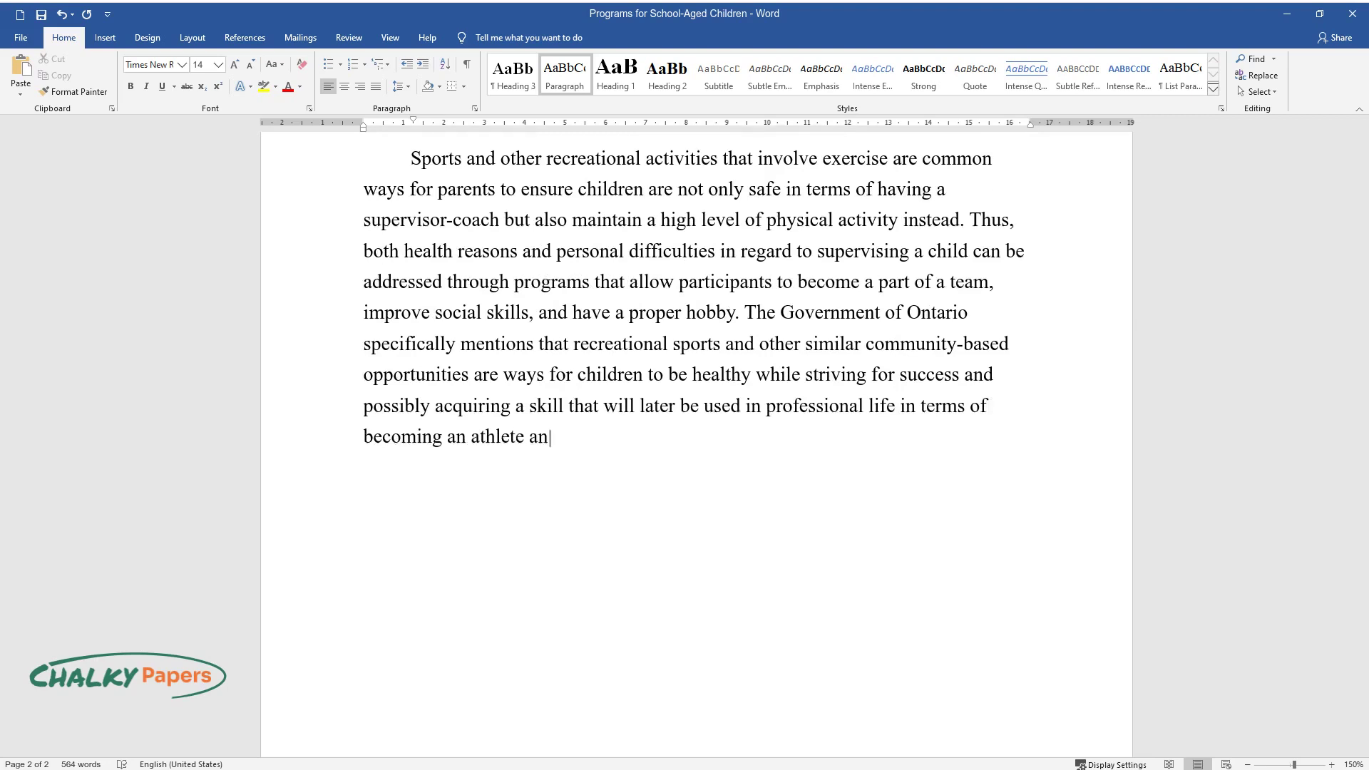
text(d pursuing a career in sports. Based)
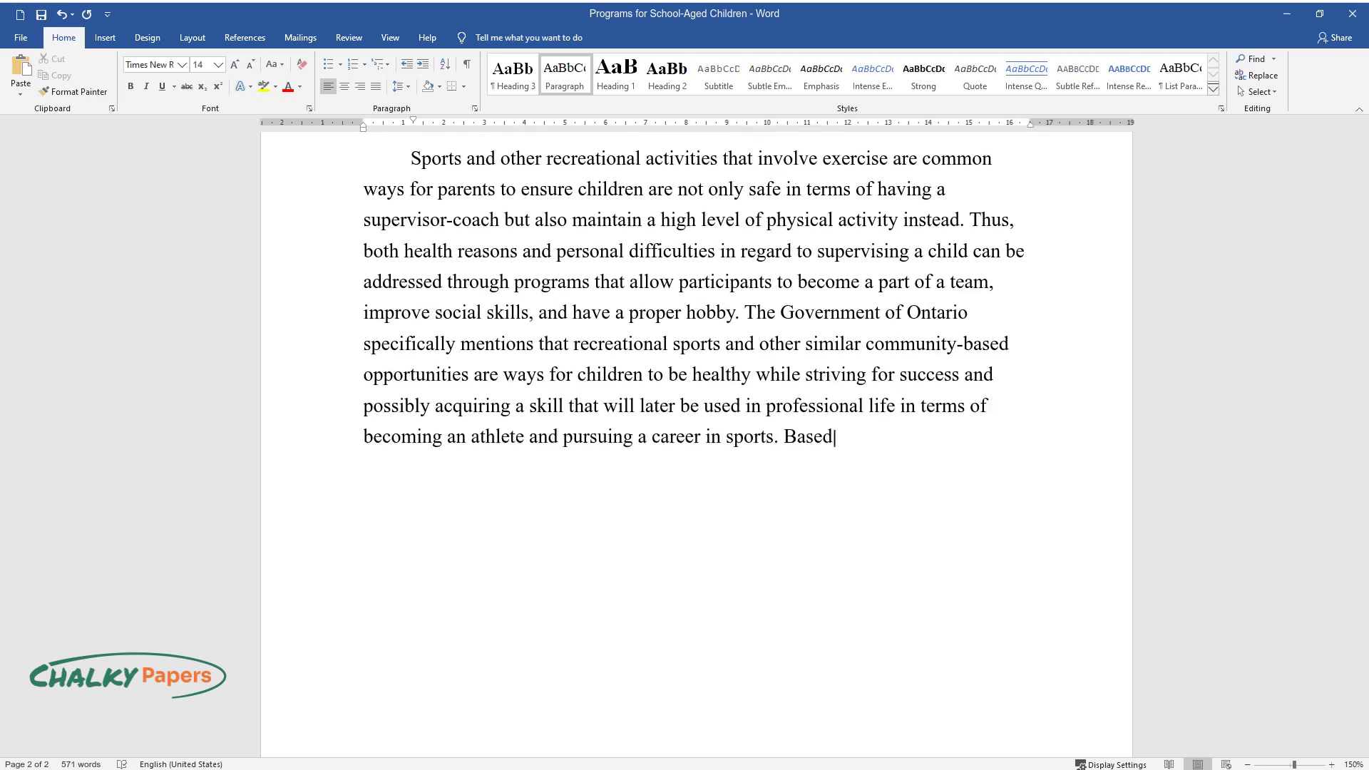
text( on the suggestions to appl)
text(y to diff)
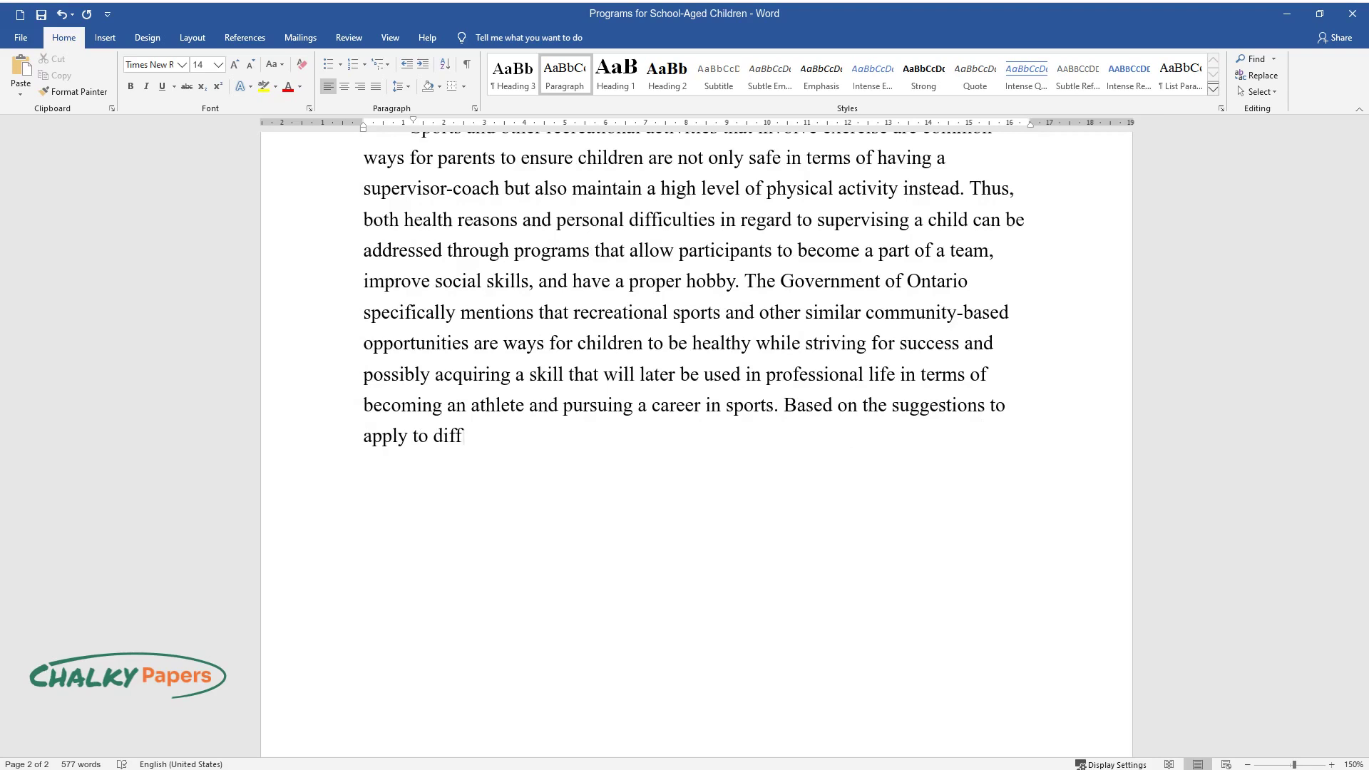
text(erent sport-related initiatives, pare)
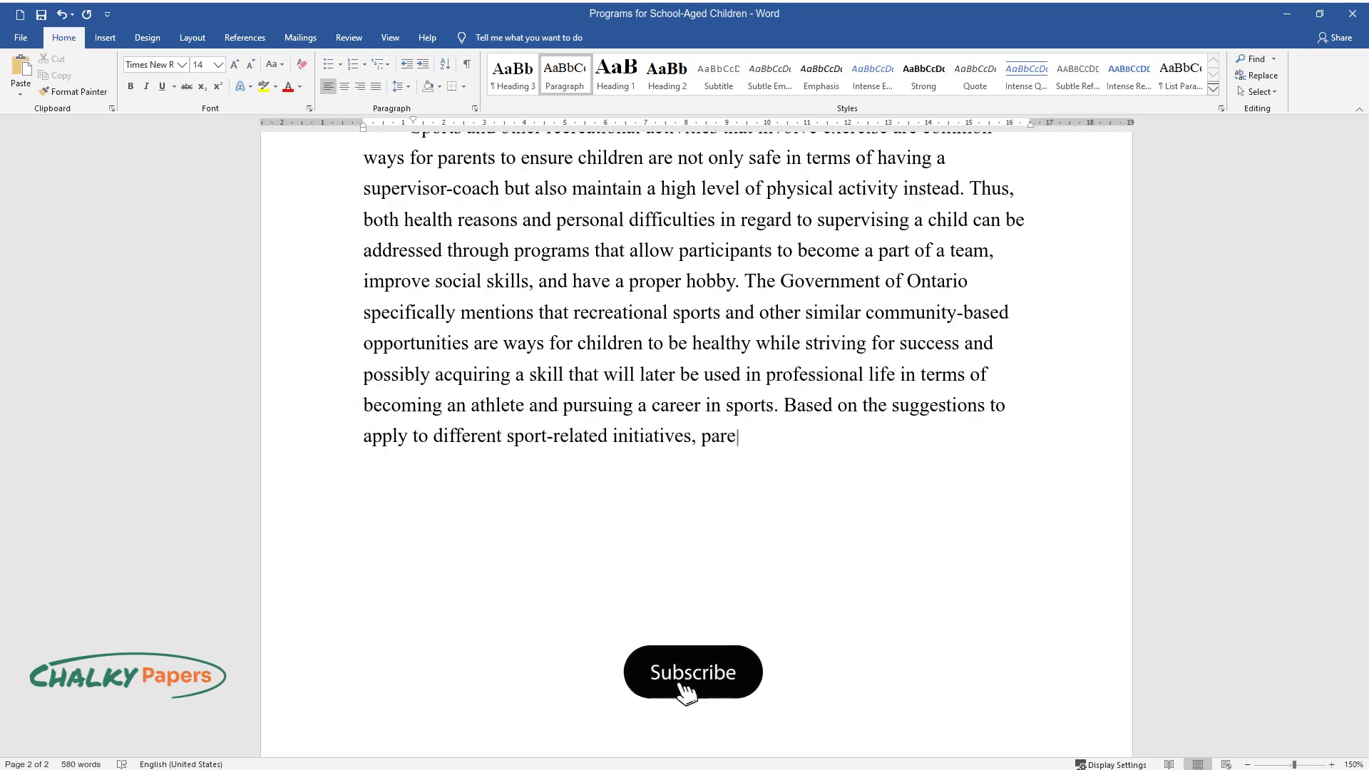
text(nts can safely provide their childre)
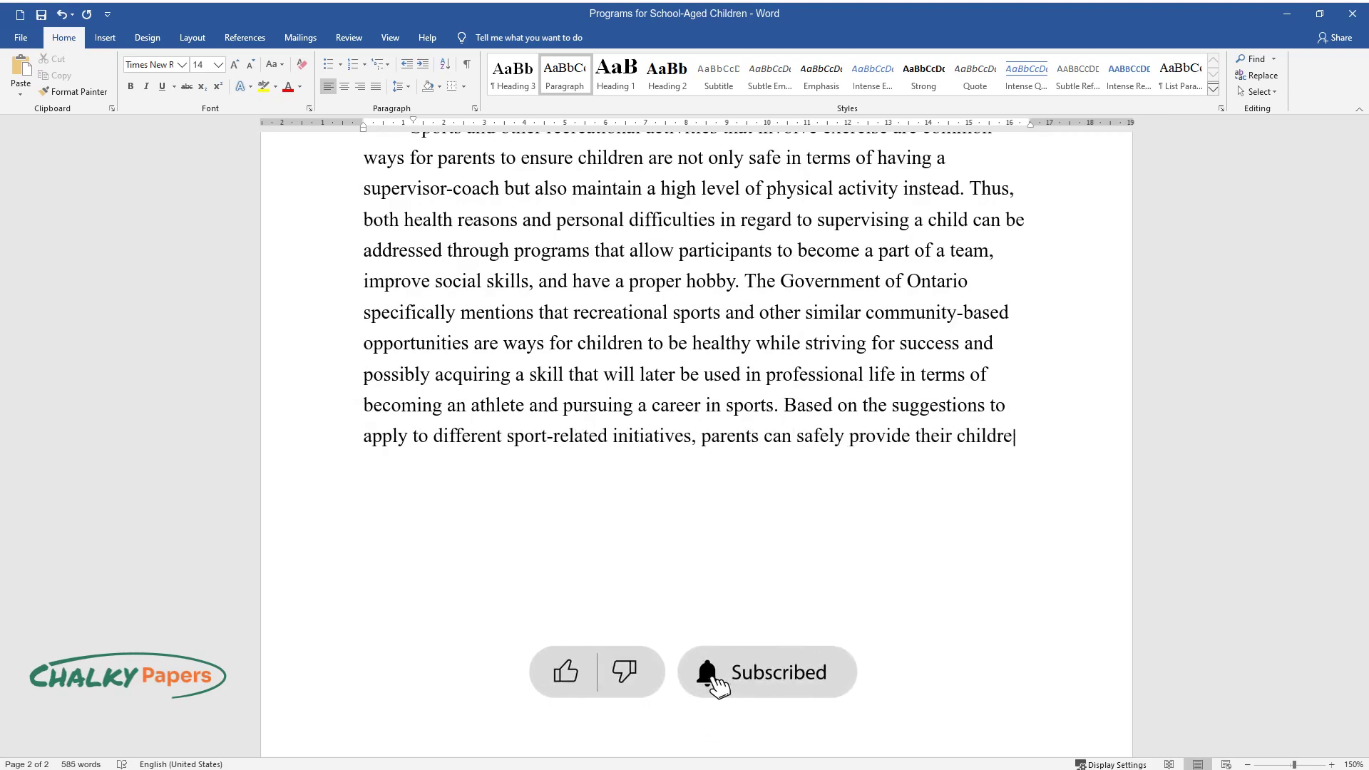
text(n with a secure environment while th)
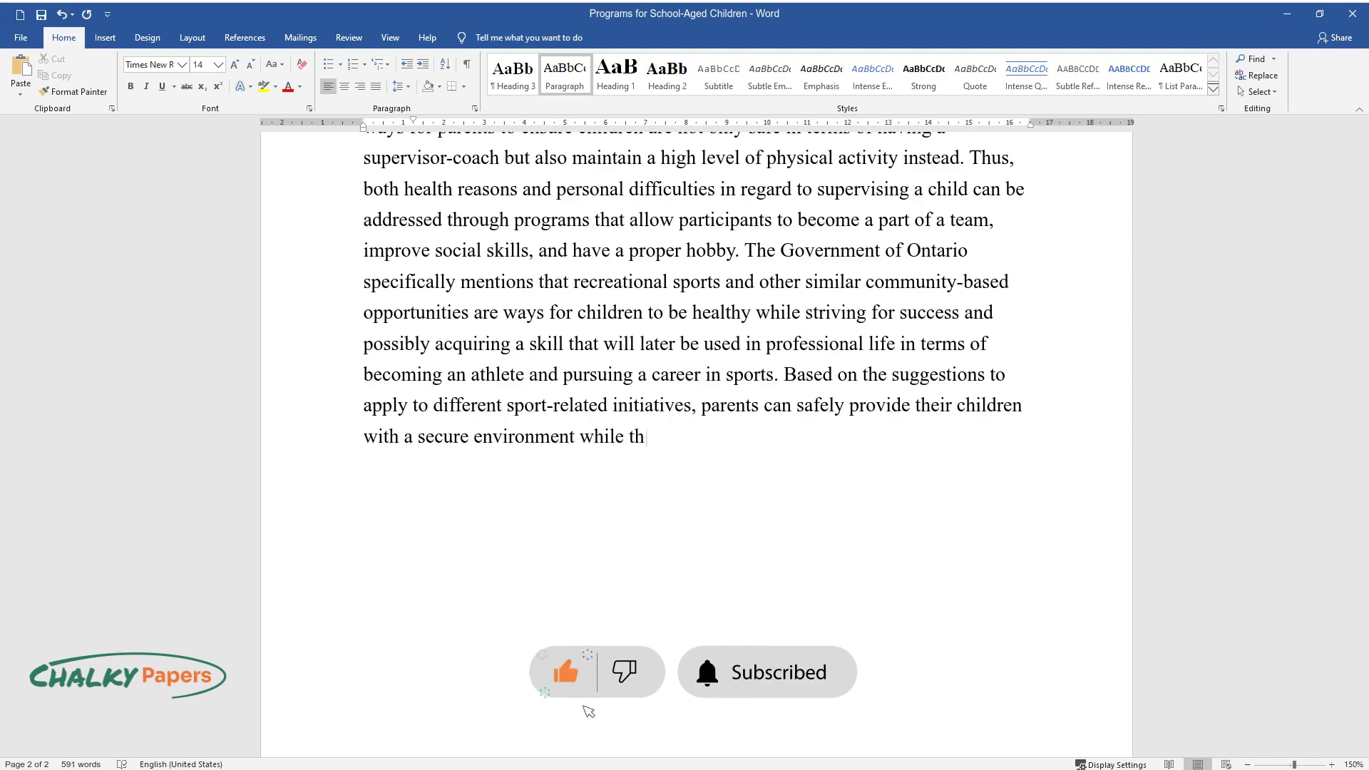
text(inking about their social and physica)
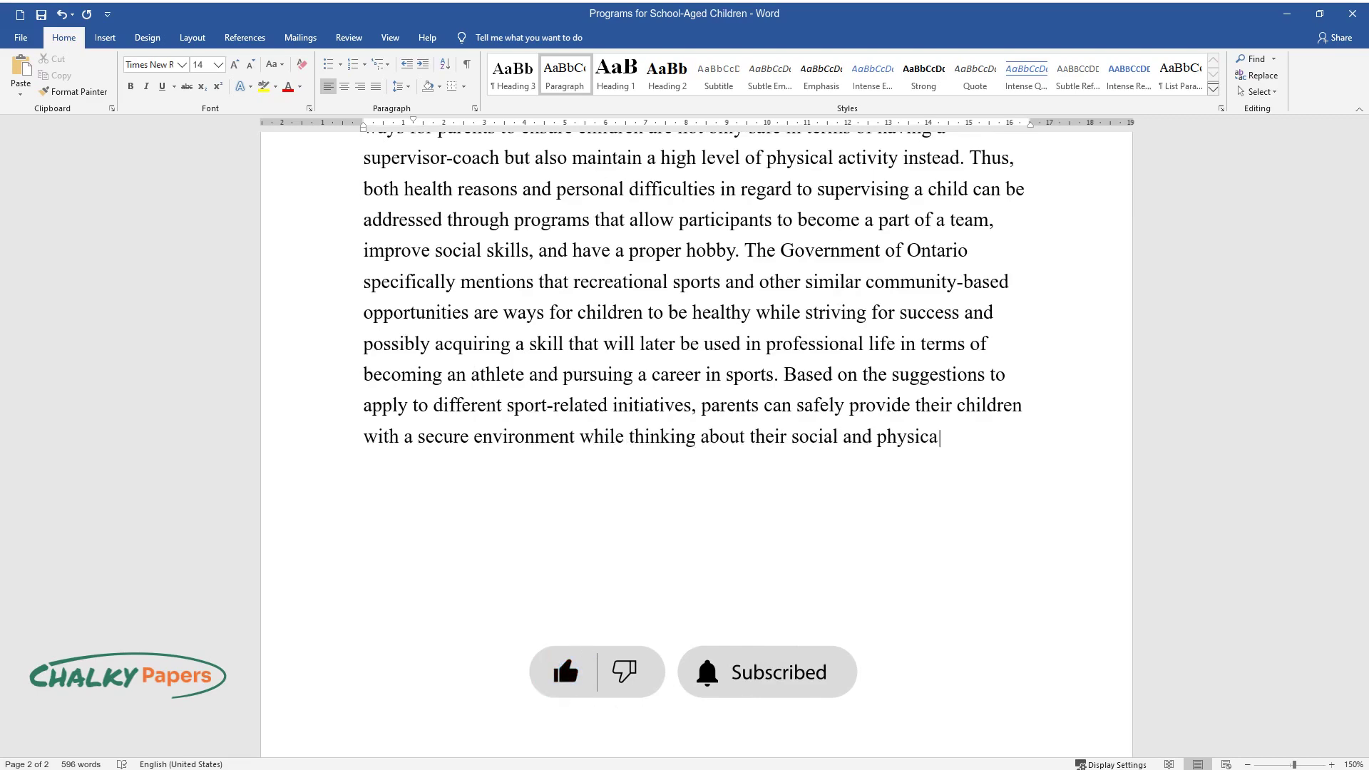